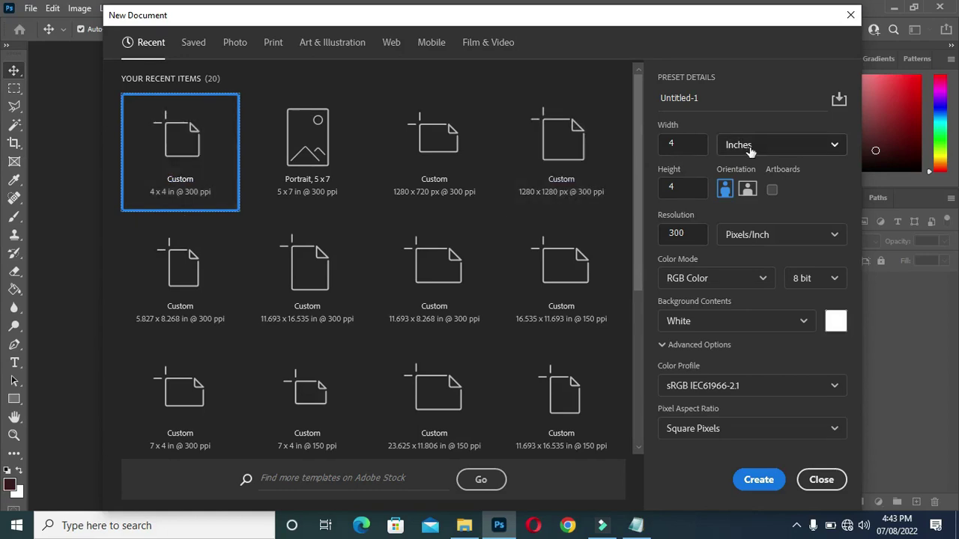
Step: Create a new 4 x 4 inch document at 300 pixels/inch in RGB with a white background
left_click(678, 238)
left_click(756, 484)
left_click(757, 482)
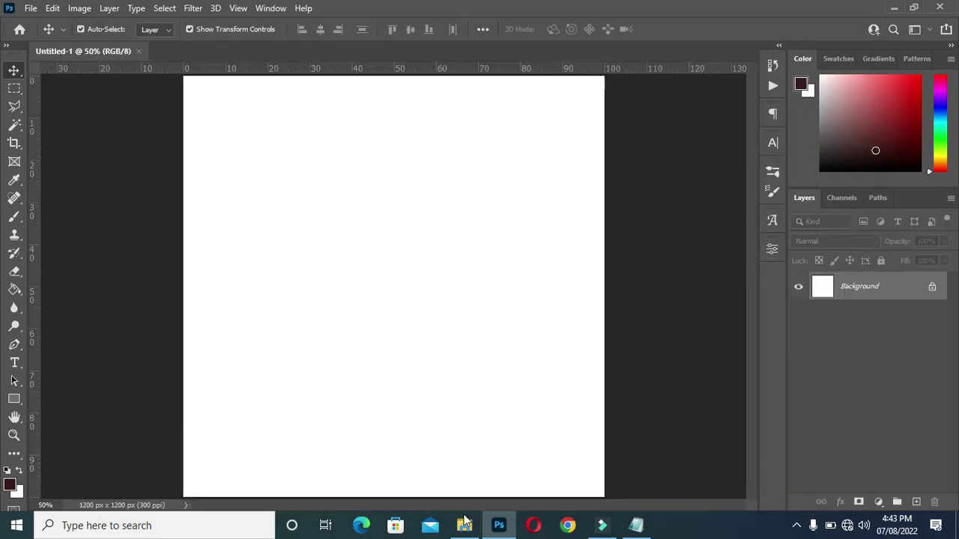
Step: Check the design's resource folder, and copy the colour code 676767 from the New Text file in Notepad
mouse_move(467, 529)
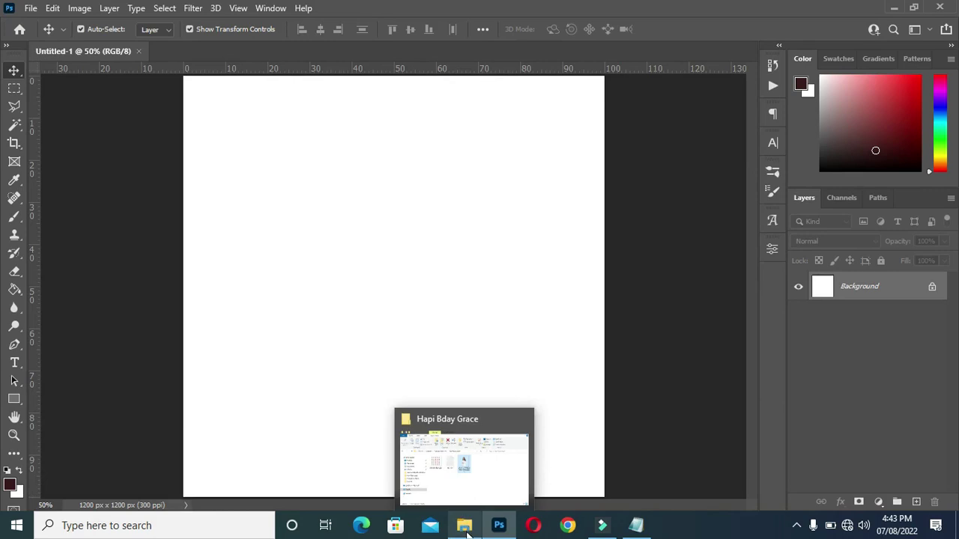
left_click(466, 528)
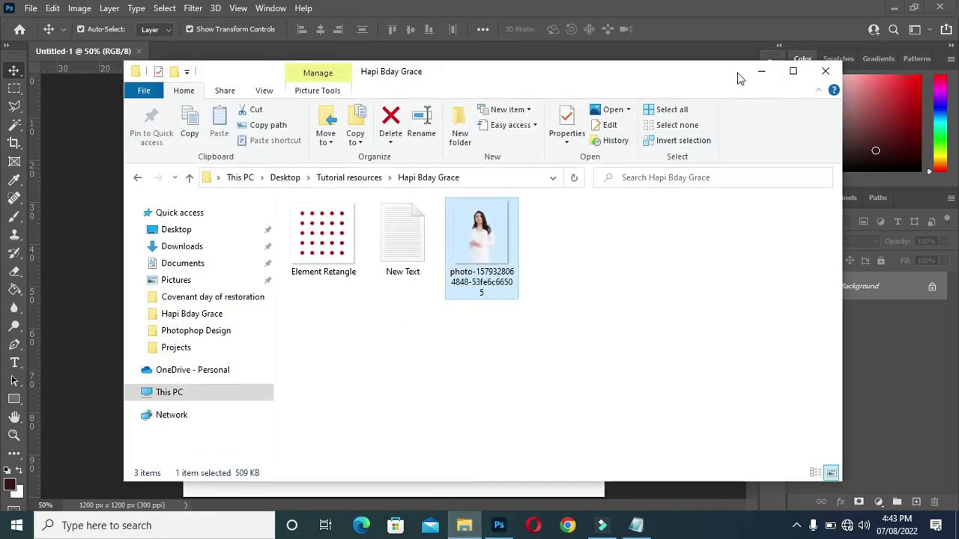
left_click(761, 71)
left_click(636, 525)
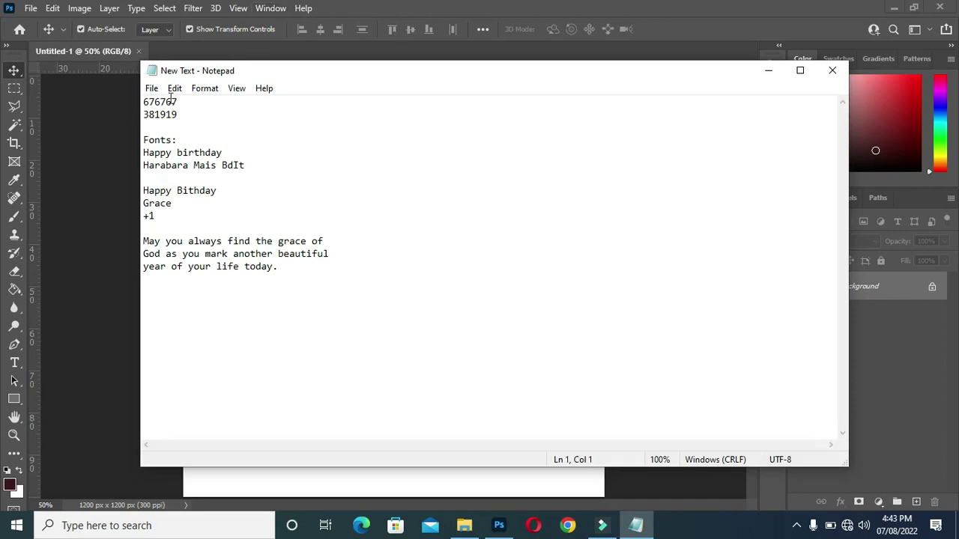
left_click_drag(176, 102, 143, 103)
key("ctrl+c")
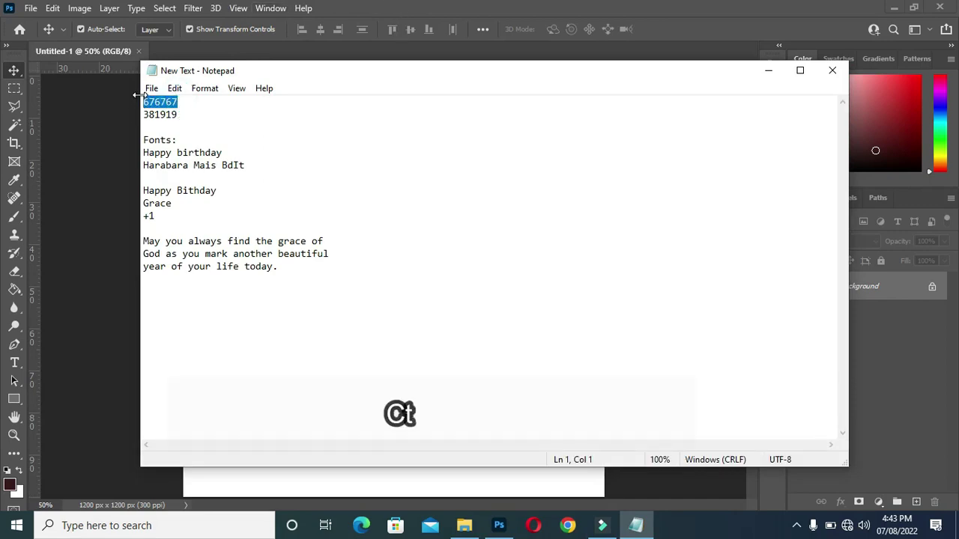
left_click(767, 70)
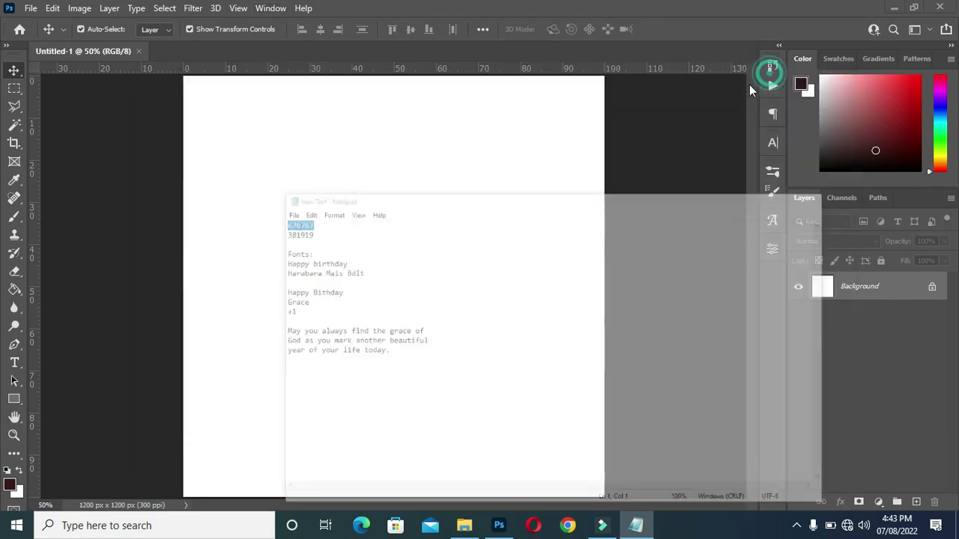
Step: Add a Solid Color fill layer above the background using the copied colour 676767
left_click(881, 502)
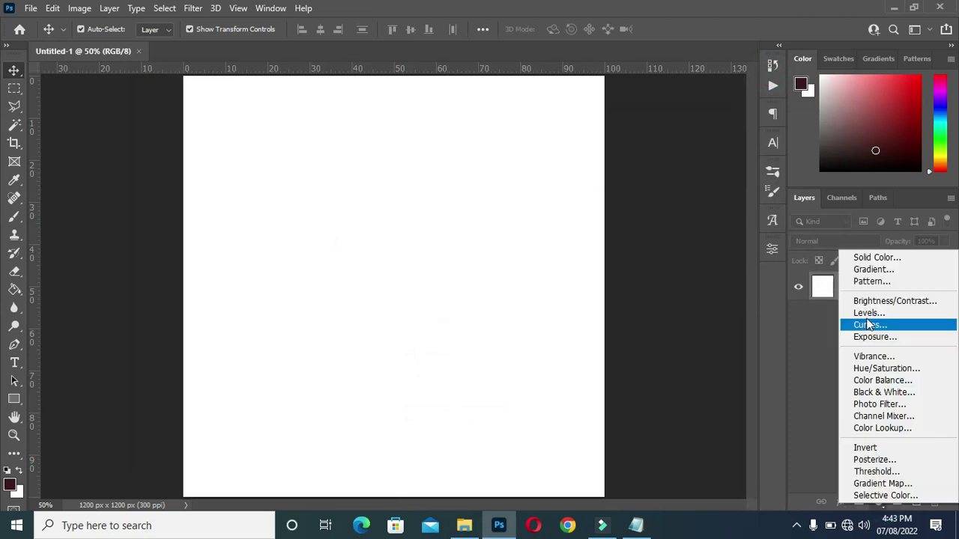
left_click(877, 258)
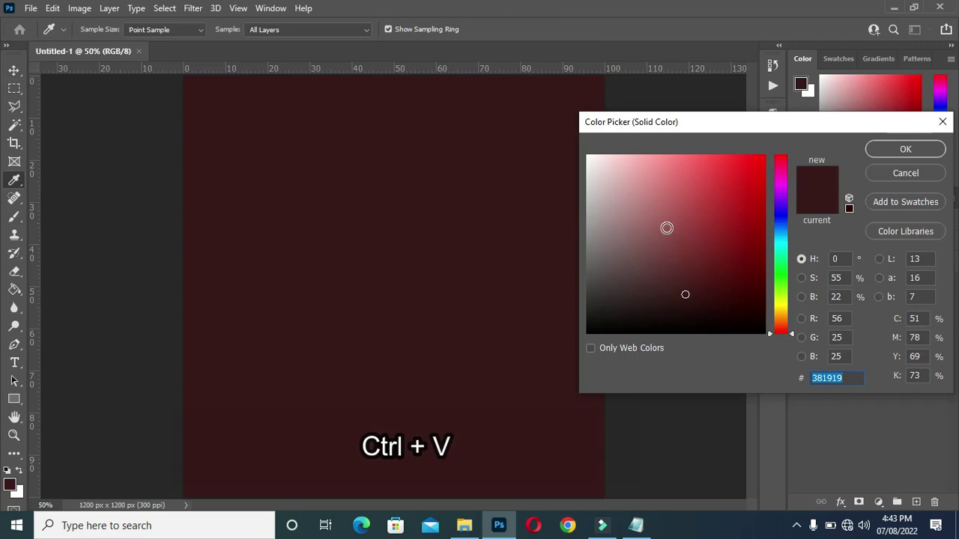
key("ctrl+v")
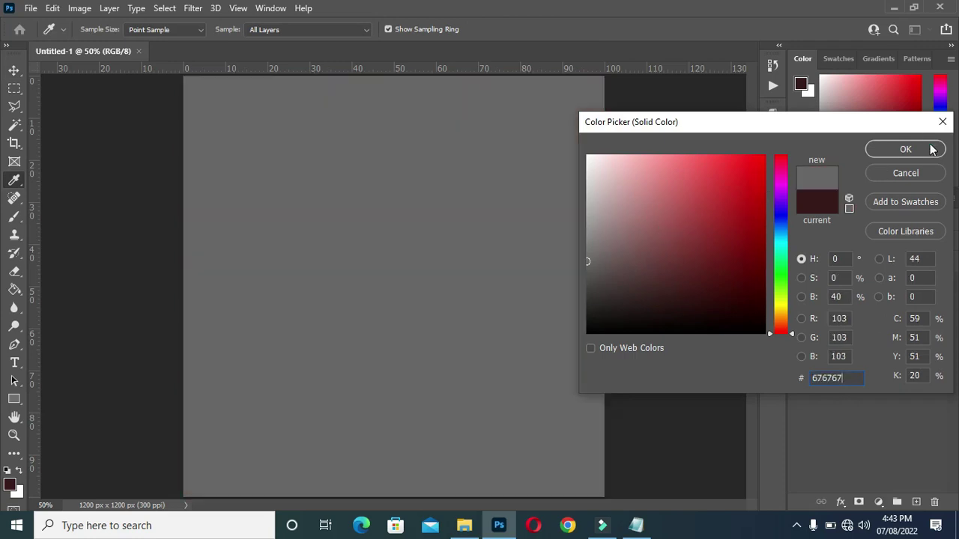
left_click(905, 149)
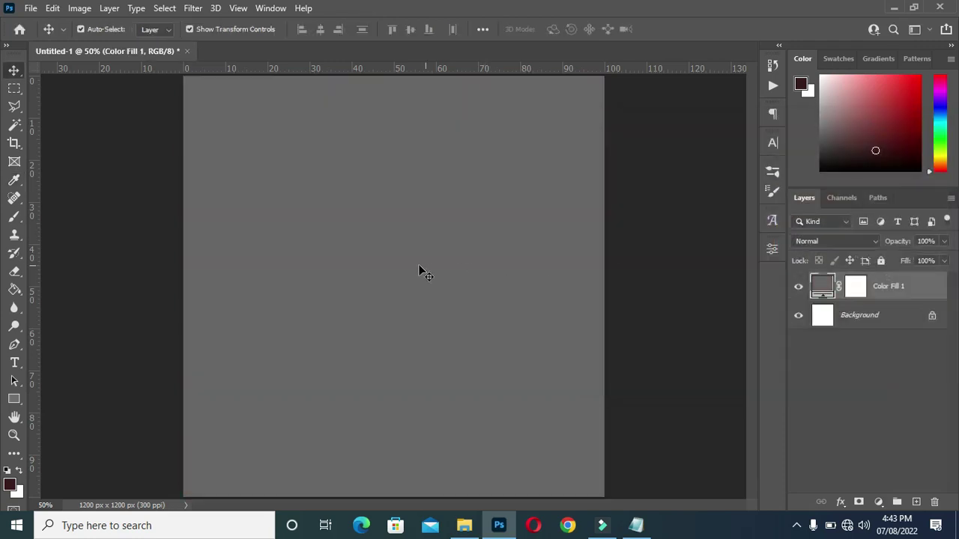
Step: Draw a circle about 924 px in diameter on the canvas with the Ellipse tool
left_click(18, 405)
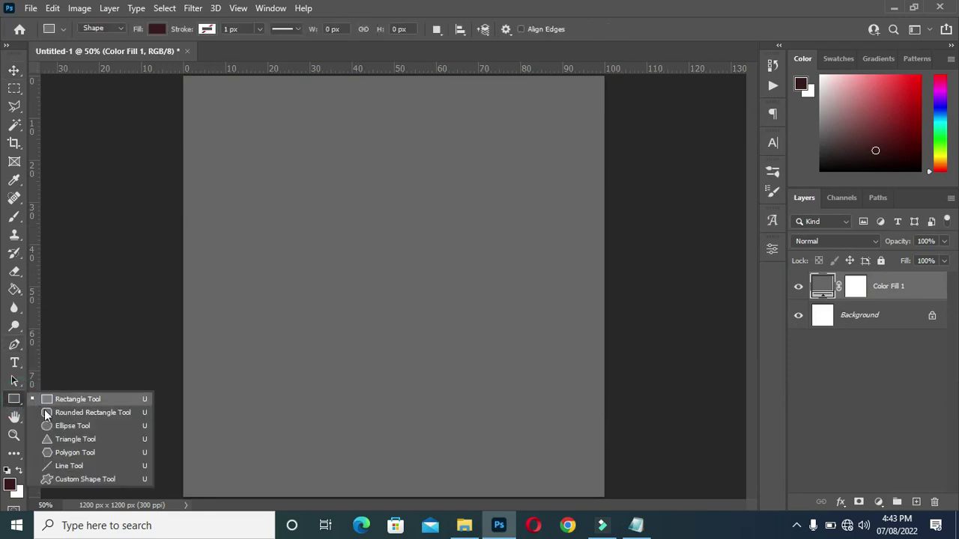
left_click(66, 426)
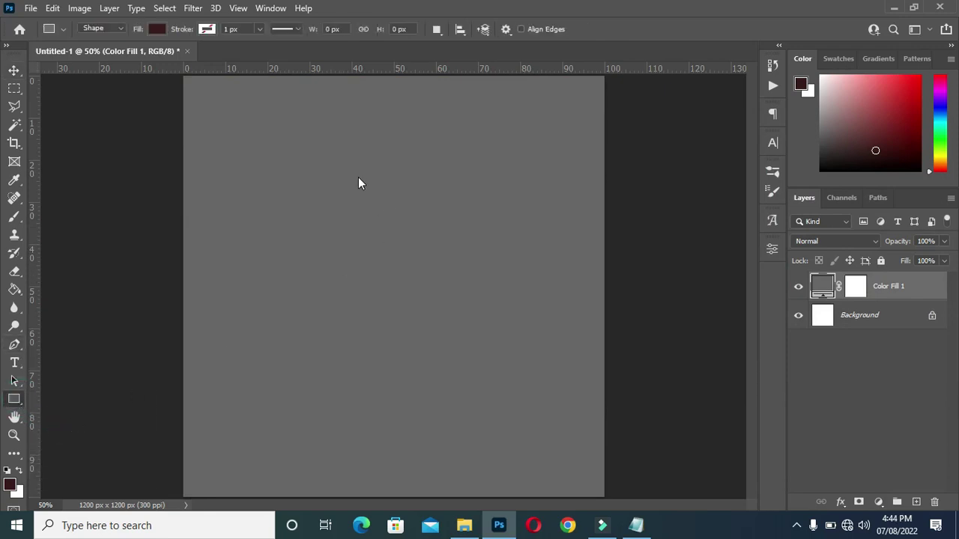
left_click_drag(277, 140, 613, 528)
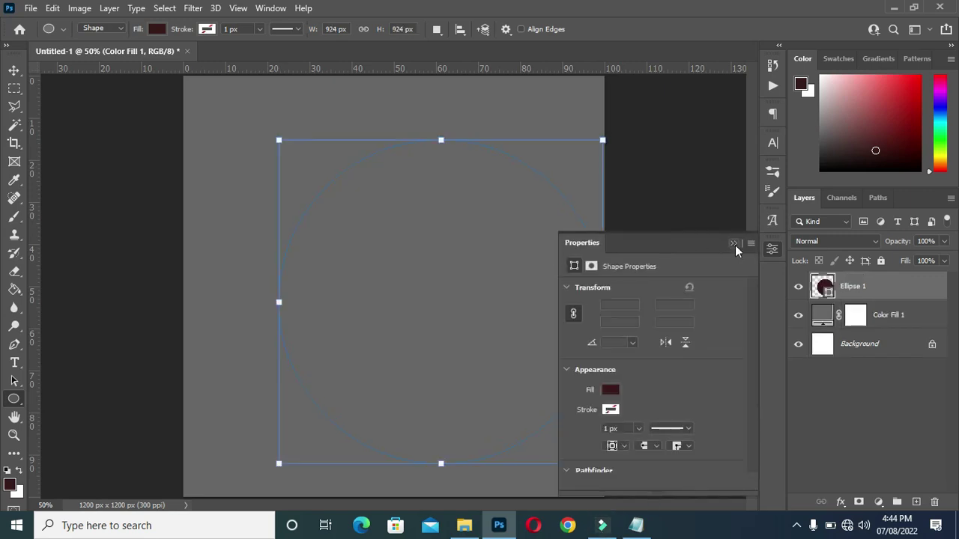
left_click(734, 244)
Step: Move the circle and centre it horizontally and vertically on the canvas
key("v")
left_click_drag(397, 264, 345, 242)
key("ctrl+a")
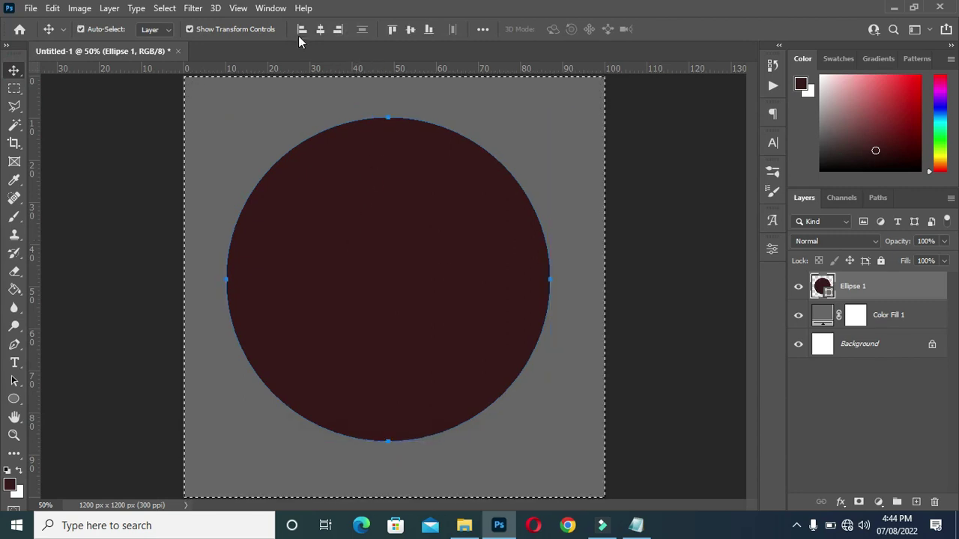
left_click(320, 30)
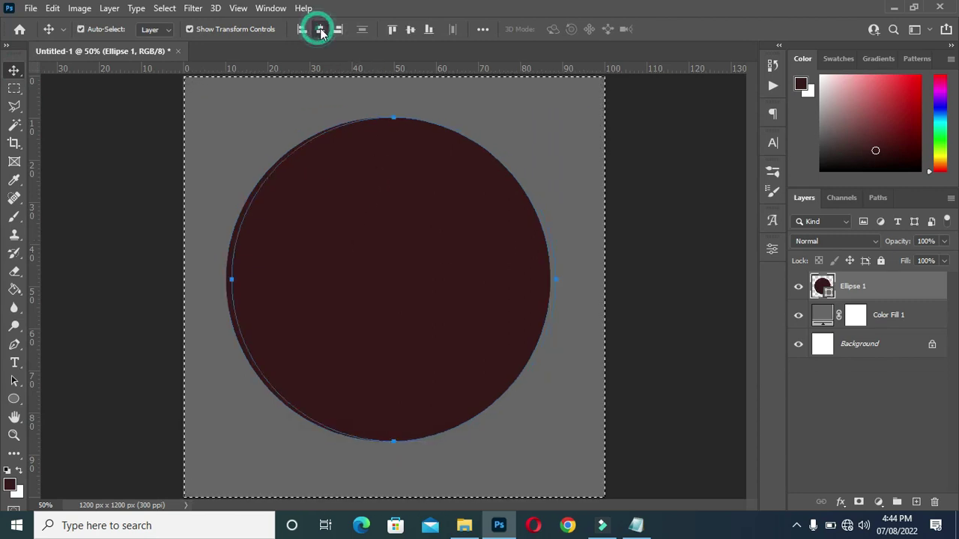
left_click(410, 29)
key("ctrl+d")
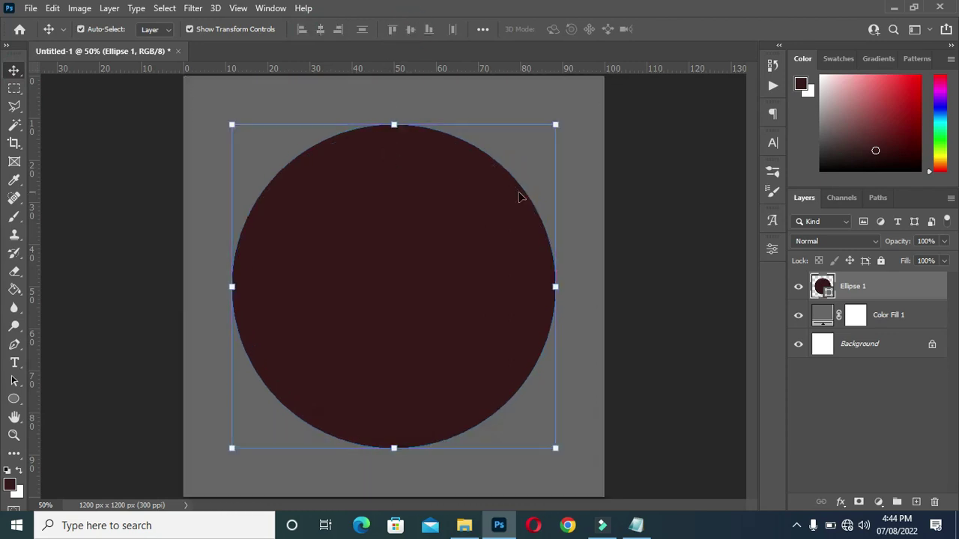
Step: Change the circle's fill colour to white (ffffff)
double_click(825, 289)
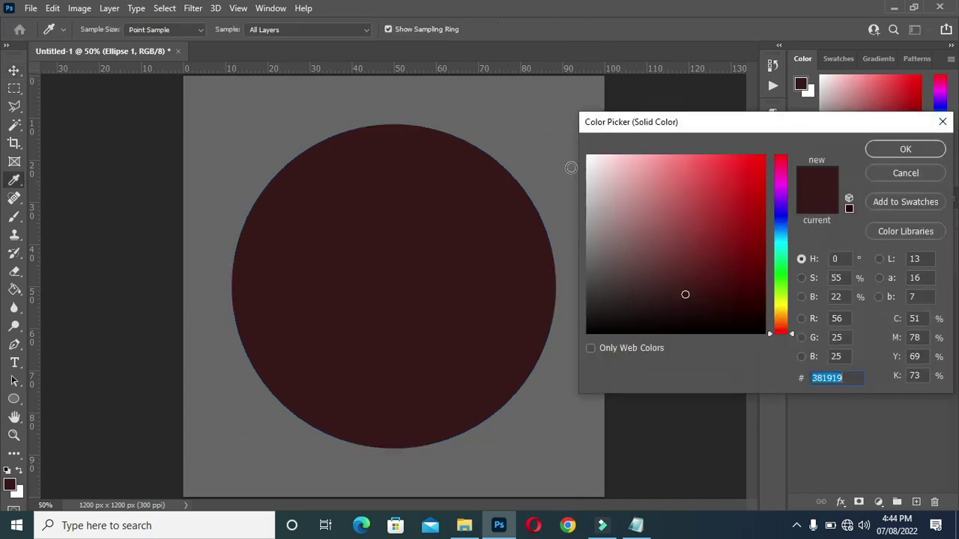
left_click(573, 164)
left_click(608, 175)
left_click_drag(608, 175, 588, 156)
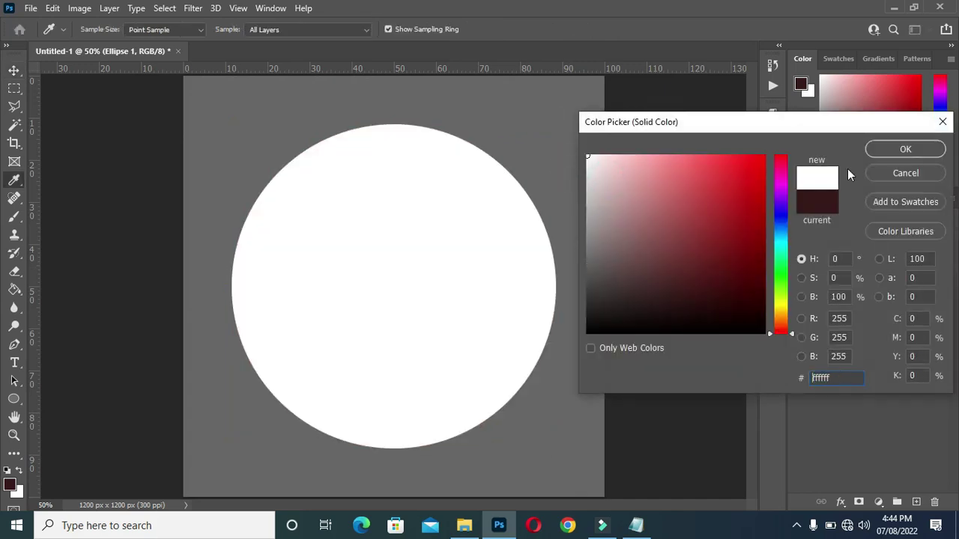
left_click(884, 151)
key("v")
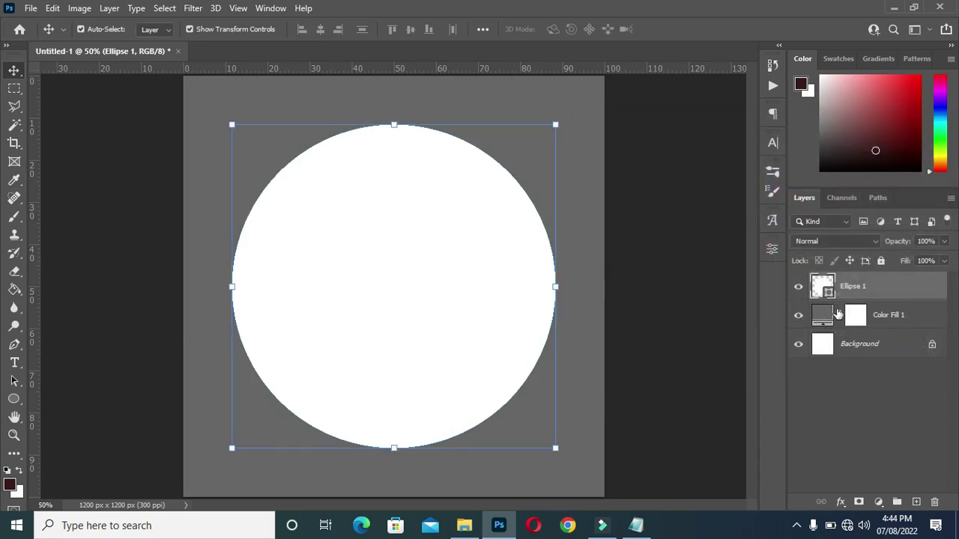
Step: Add a black drop shadow to the circle with 86% opacity, 90° angle, 5 px distance, 10% spread and 8 px size
left_click(841, 502)
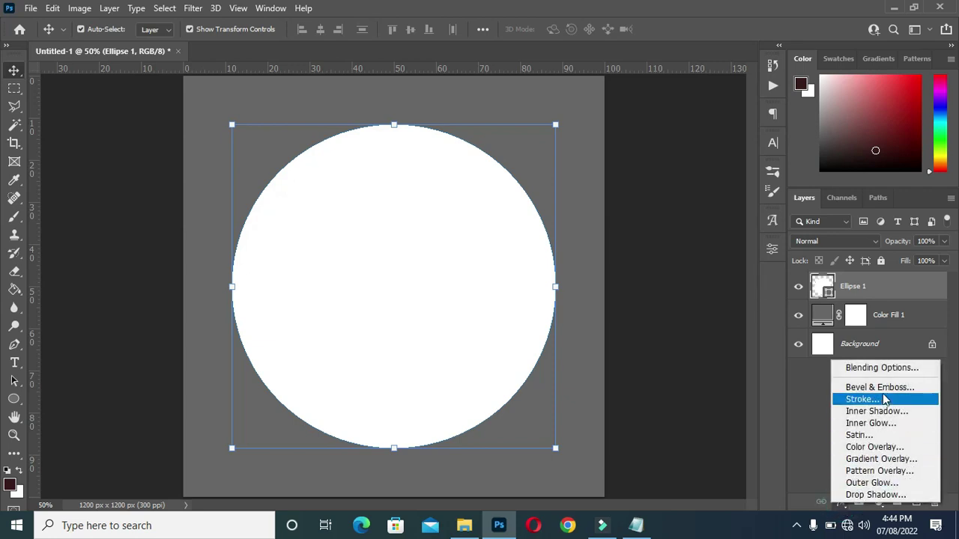
key("Escape")
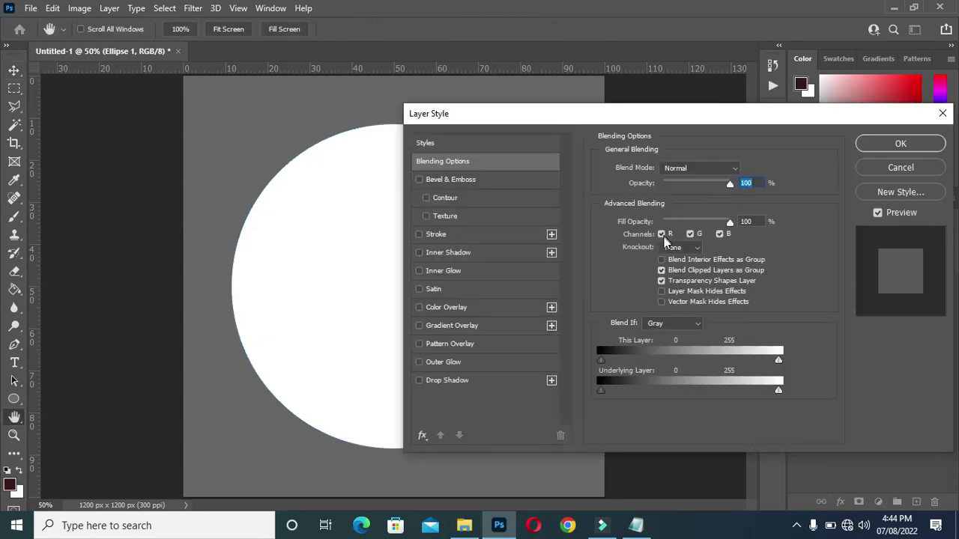
left_click(466, 387)
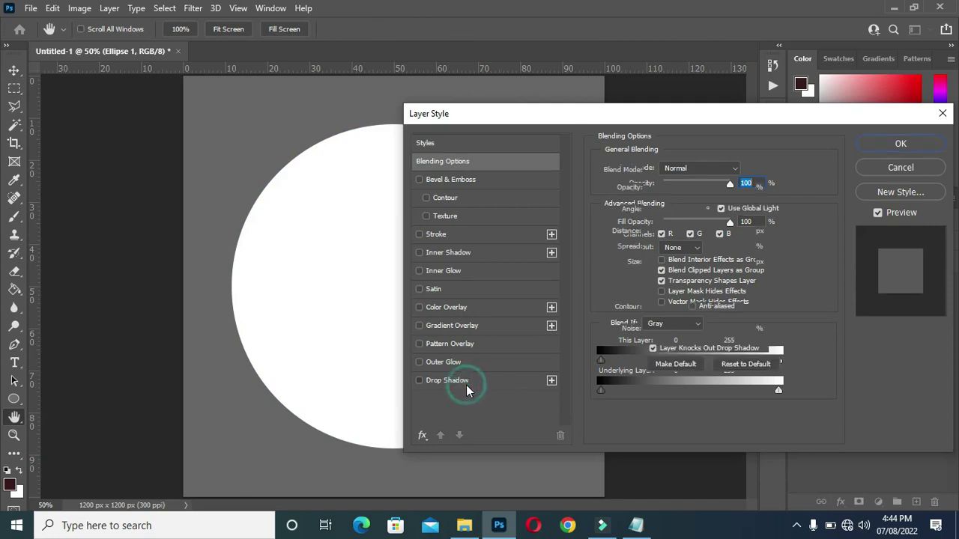
left_click(733, 189)
left_click_drag(726, 191, 759, 192)
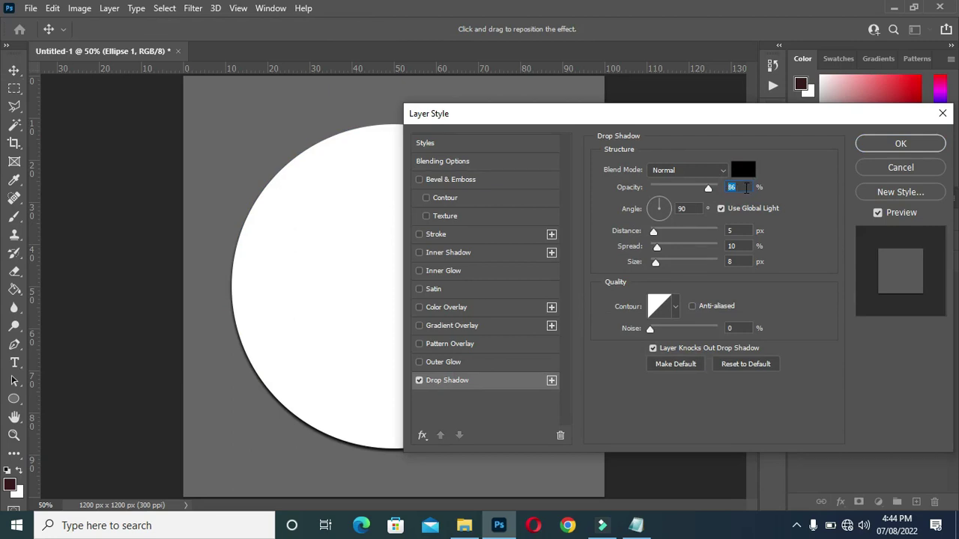
double_click(735, 228)
double_click(748, 246)
double_click(729, 262)
left_click(897, 145)
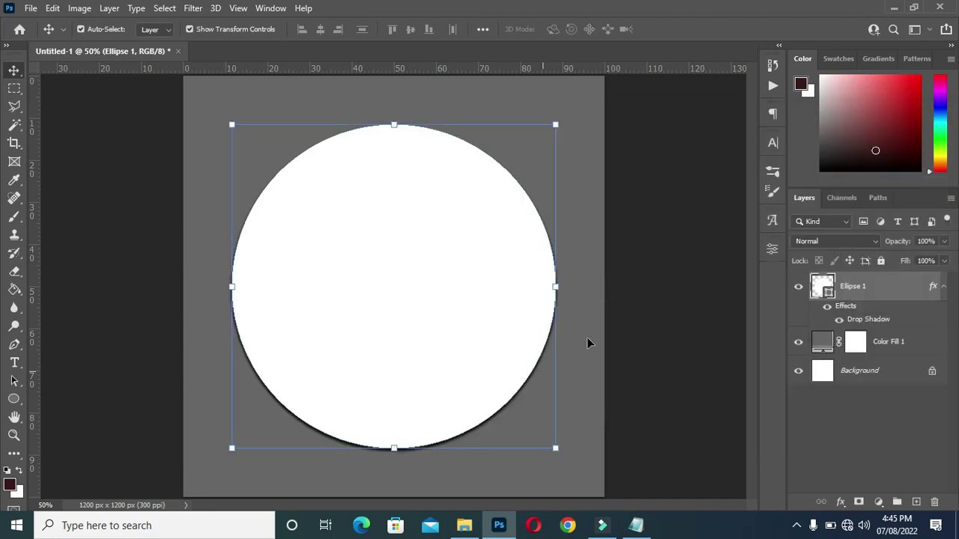
left_click(639, 310)
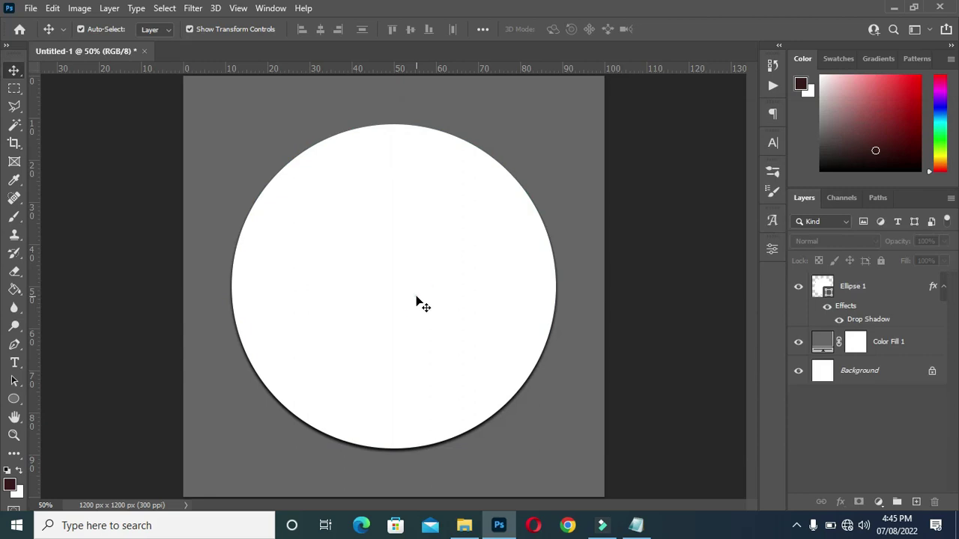
Step: Collapse the circle layer's effects list and add a new empty layer above it
left_click(933, 296)
left_click(944, 288)
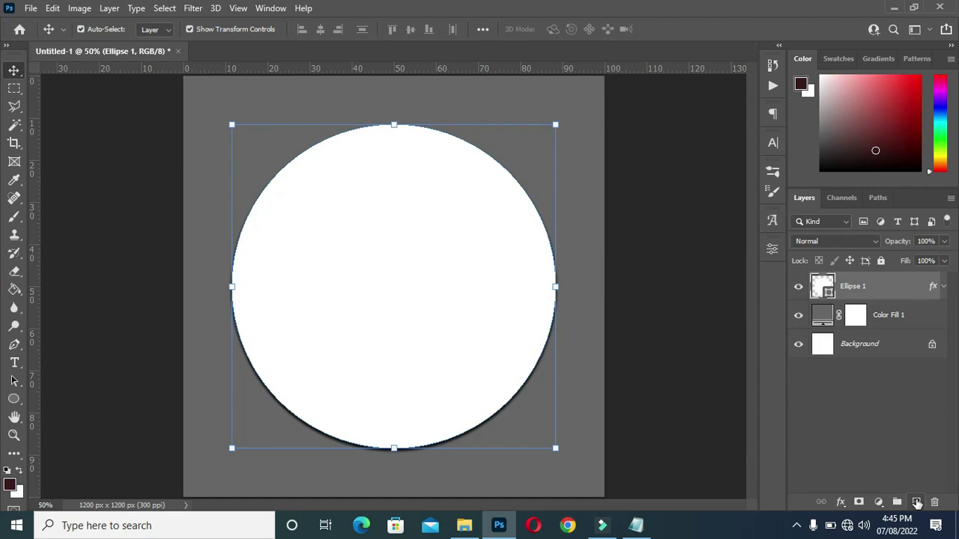
left_click(917, 503)
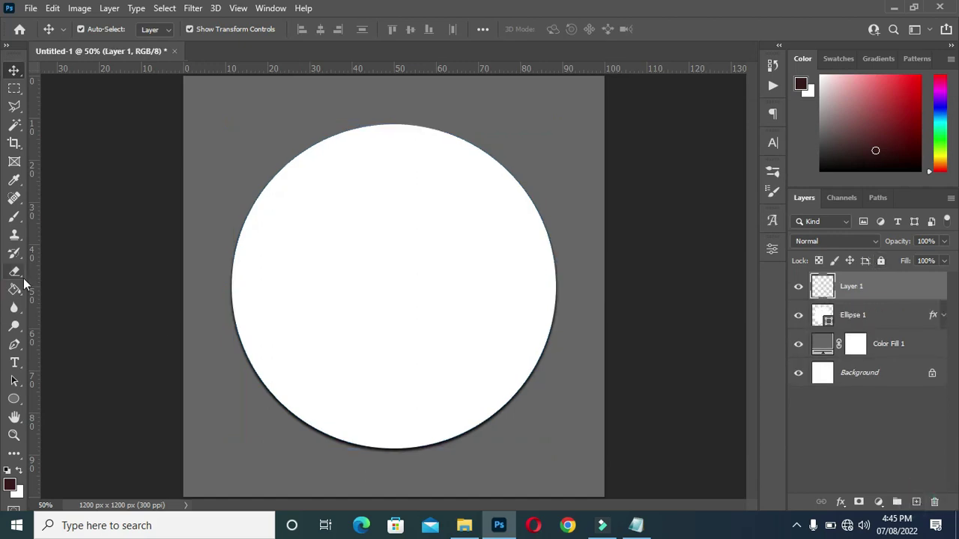
Step: Choose the Brush tool and set the foreground colour to white
left_click(14, 217)
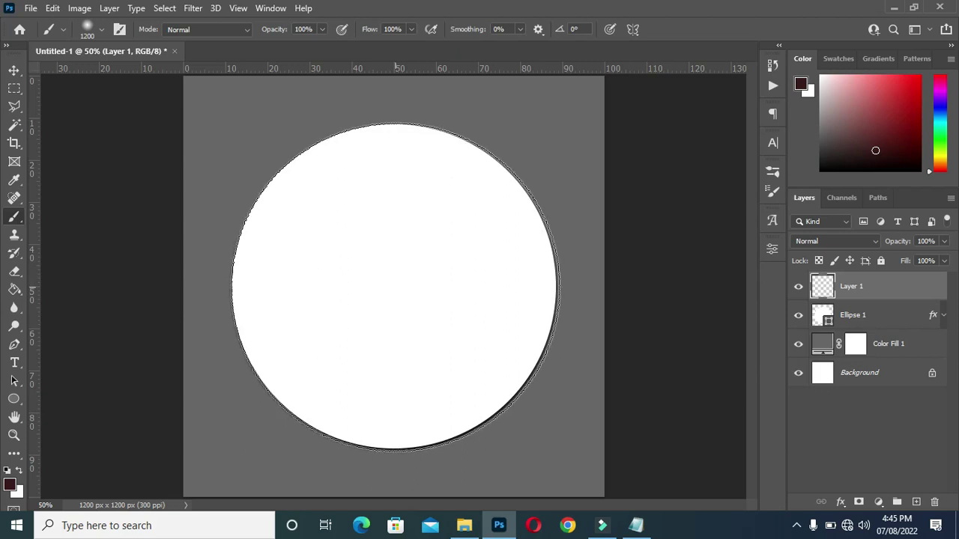
left_click(10, 483)
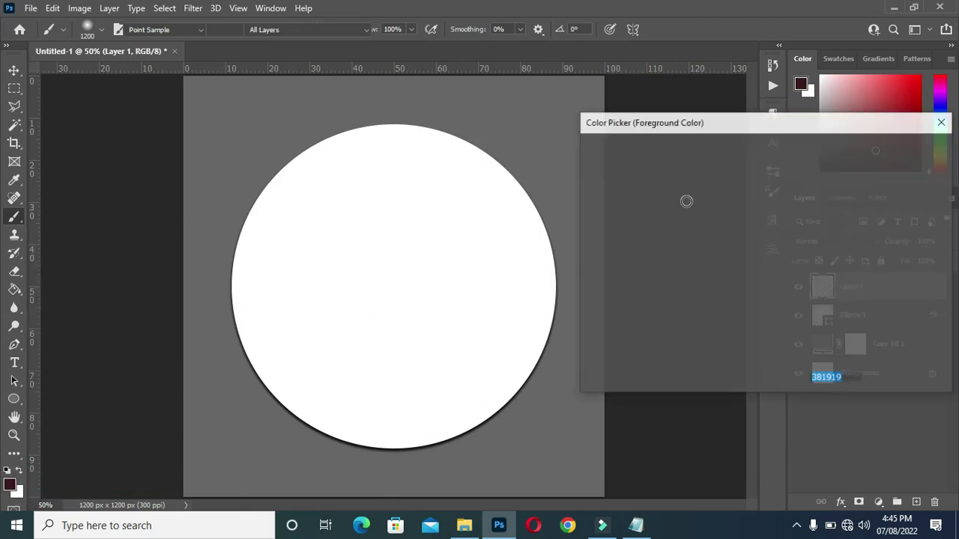
left_click(588, 157)
left_click(880, 150)
key("b")
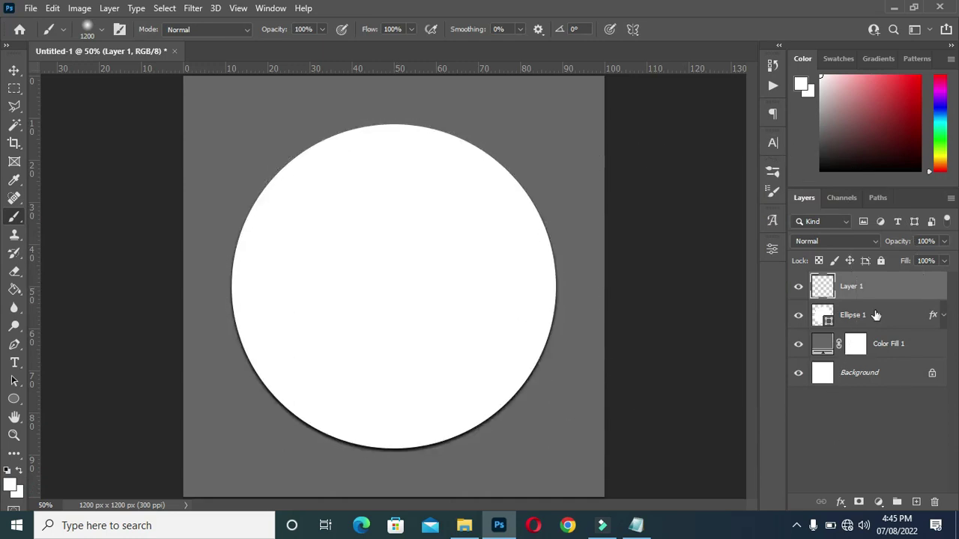
Step: Move the empty layer below the circle layer in the layer stack
left_click(859, 320)
left_click(862, 286)
left_click_drag(861, 286, 861, 331)
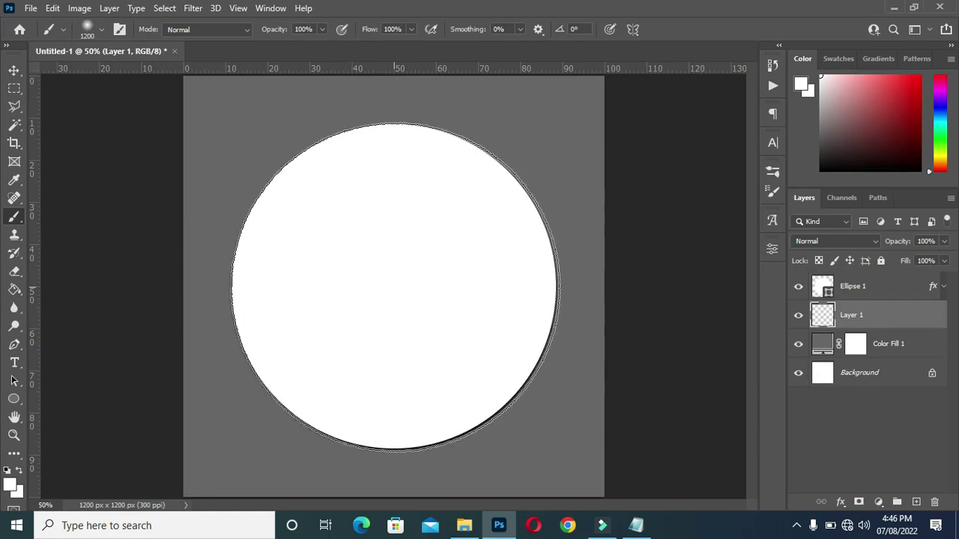
Step: Paint a white glow behind the circle with repeated dabs of a soft 1200 px brush at its centre
left_click(391, 285)
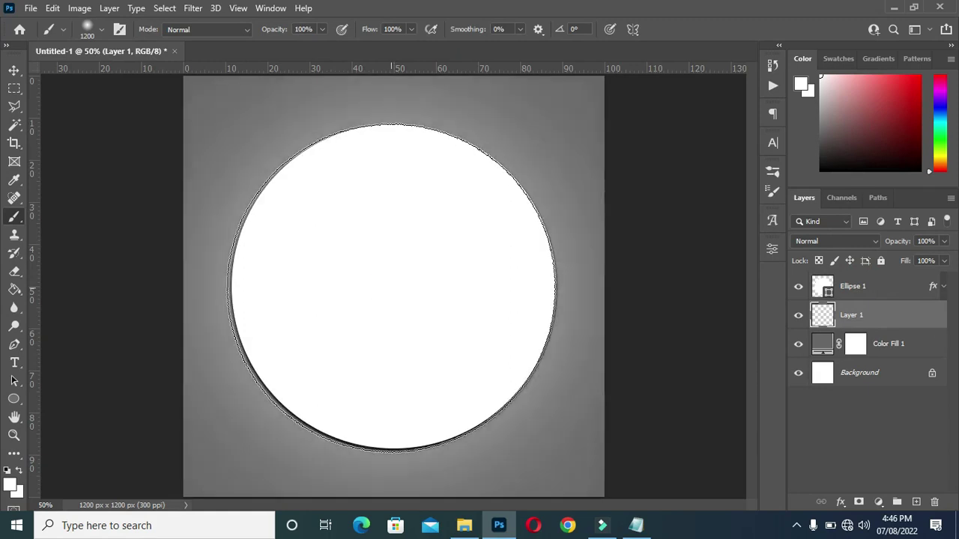
left_click(392, 285)
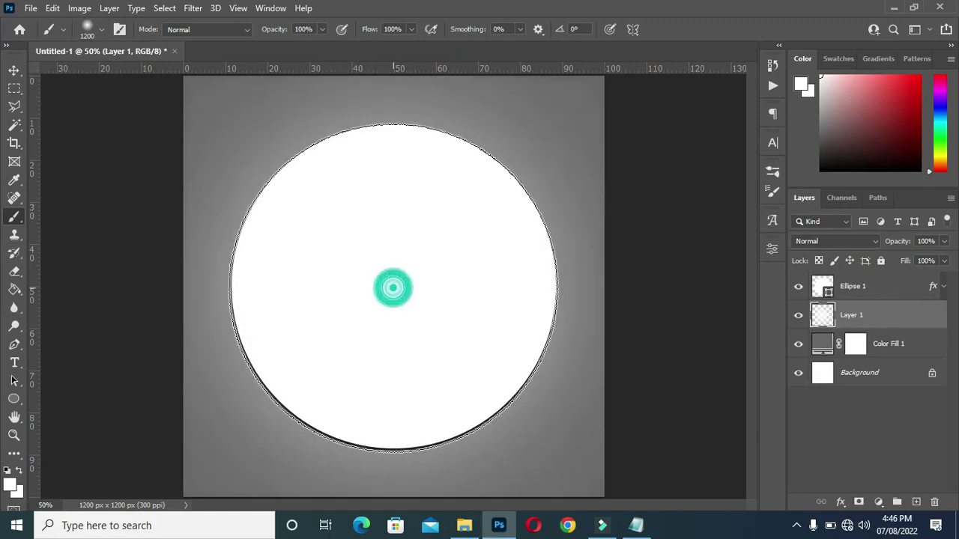
left_click(391, 285)
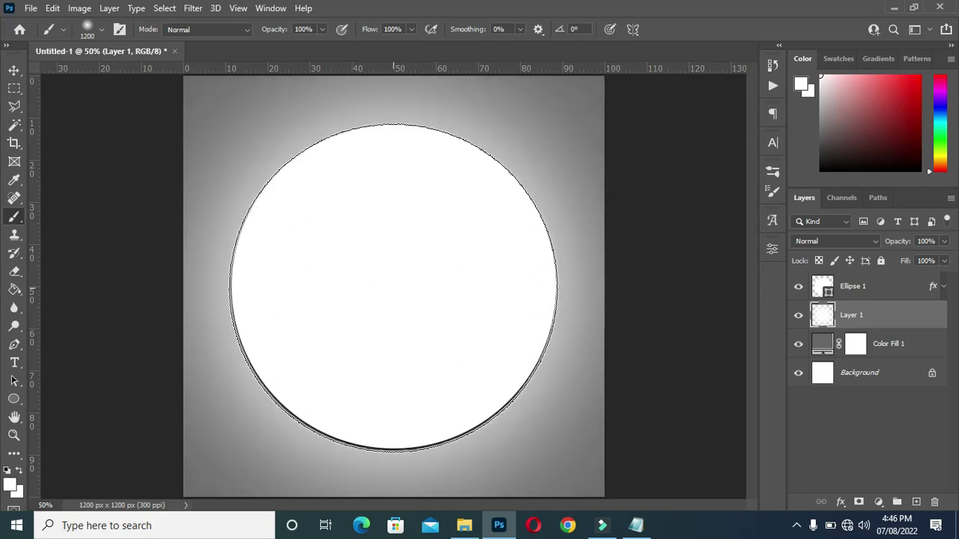
left_click(391, 285)
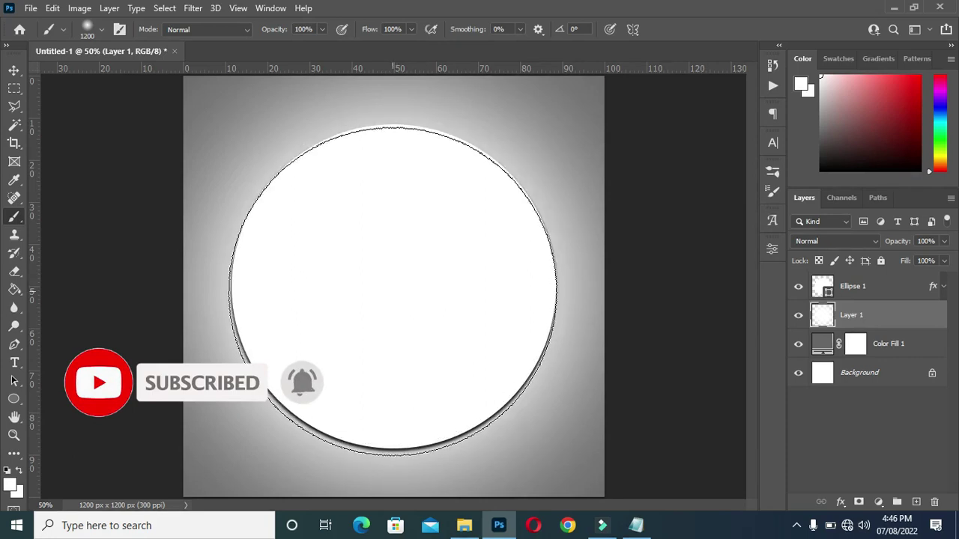
Step: Add a final dab of white glow at the circle's centre, reduce the brush to 200 px and switch to the Move tool
left_click(392, 288)
key("bracketleft")
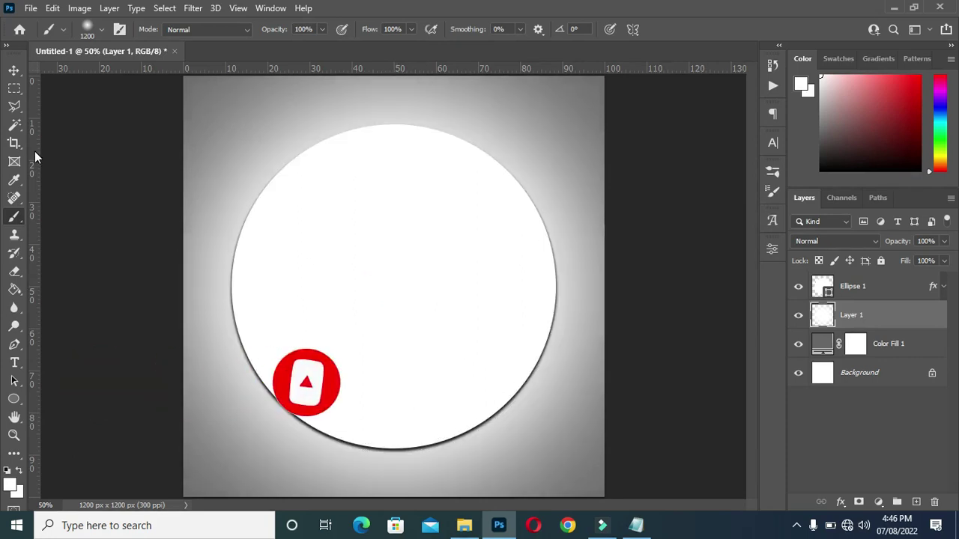
key("bracketleft")
key("bracketleft")
key("bracketleft")
key("bracketleft")
key("bracketleft")
key("bracketleft")
key("bracketleft")
key("bracketleft")
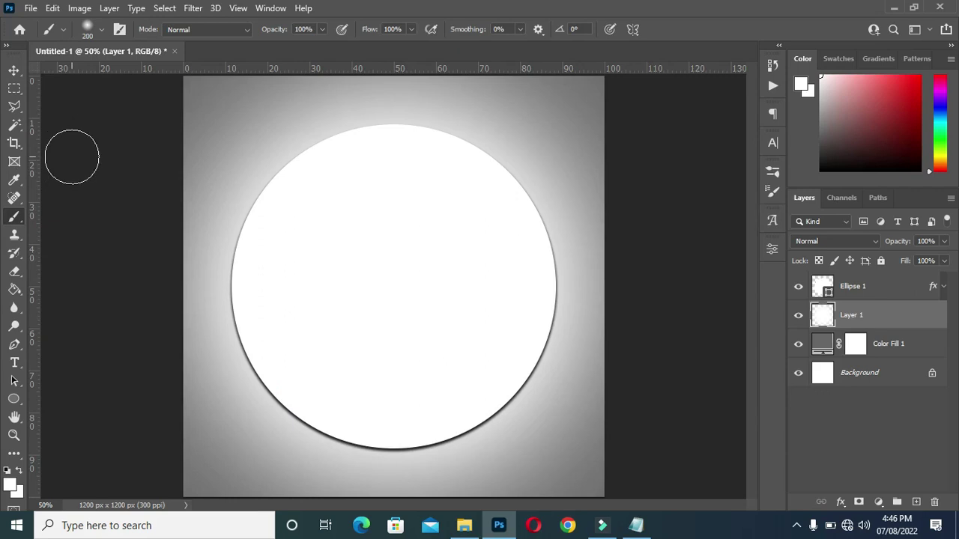
left_click(15, 70)
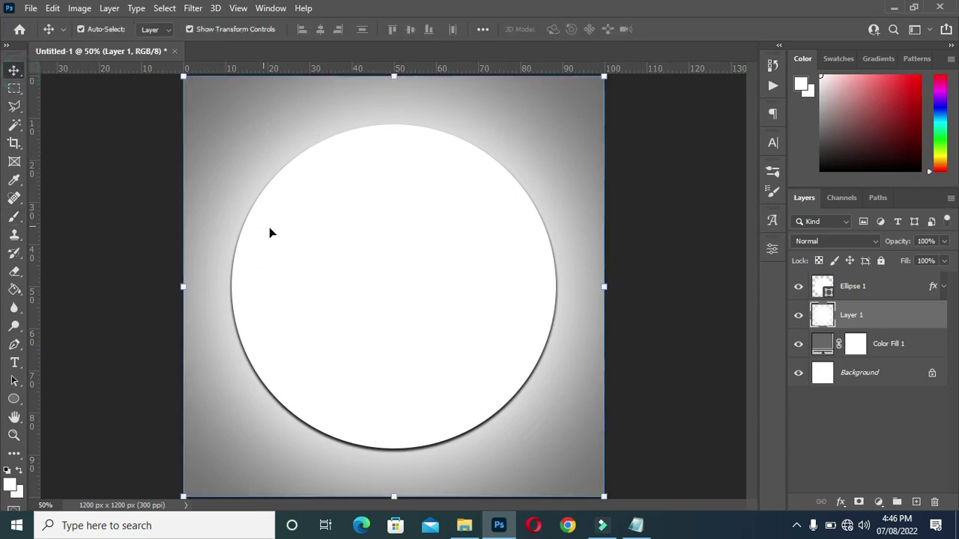
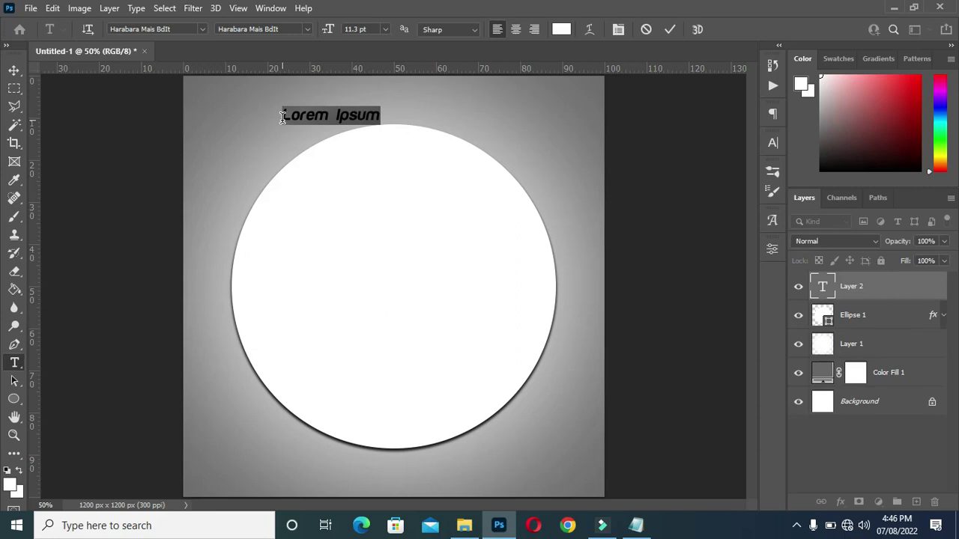
Step: Enter the white heading "HAPPY BIRTHDAY" in Harabara Mais BdIt at 11.3 pt above the circle
key("ctrl+a")
type("HAPPY BIRTHDAY")
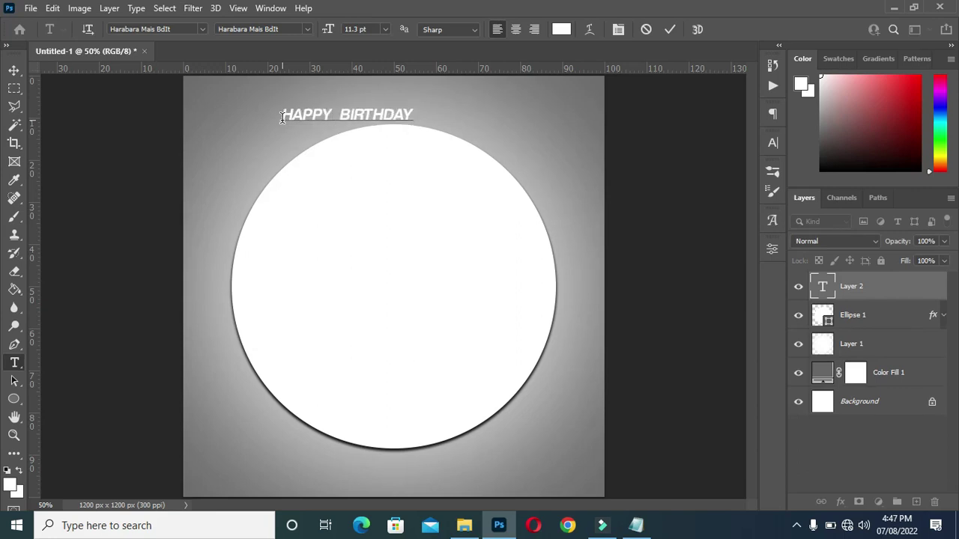
left_click(670, 29)
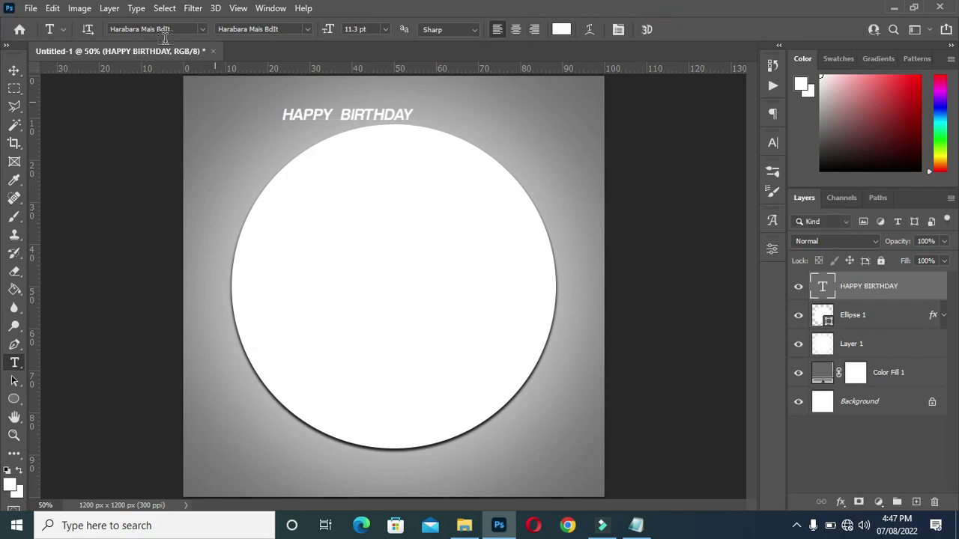
Step: Check the Notepad notes for the font name intended for the heading, and return to the flyer
left_click(202, 30)
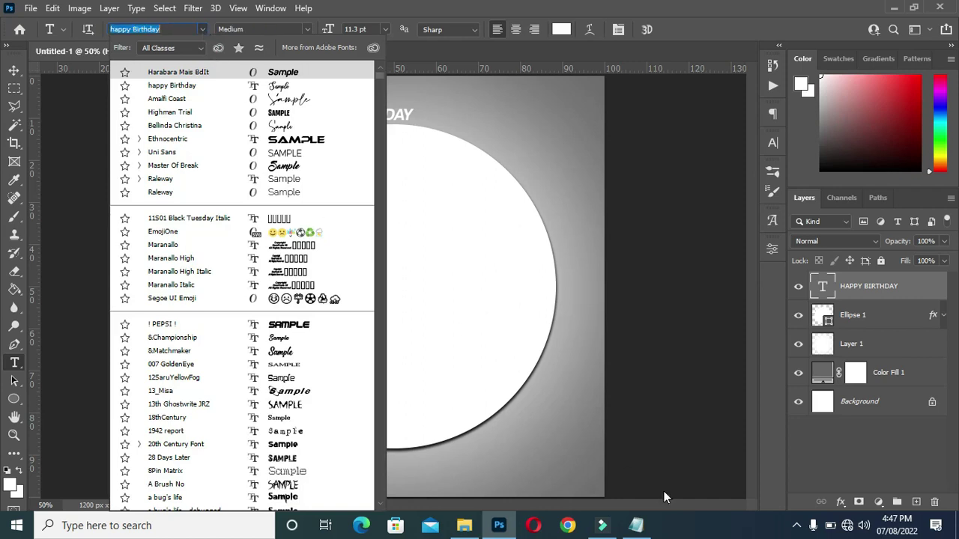
left_click(637, 527)
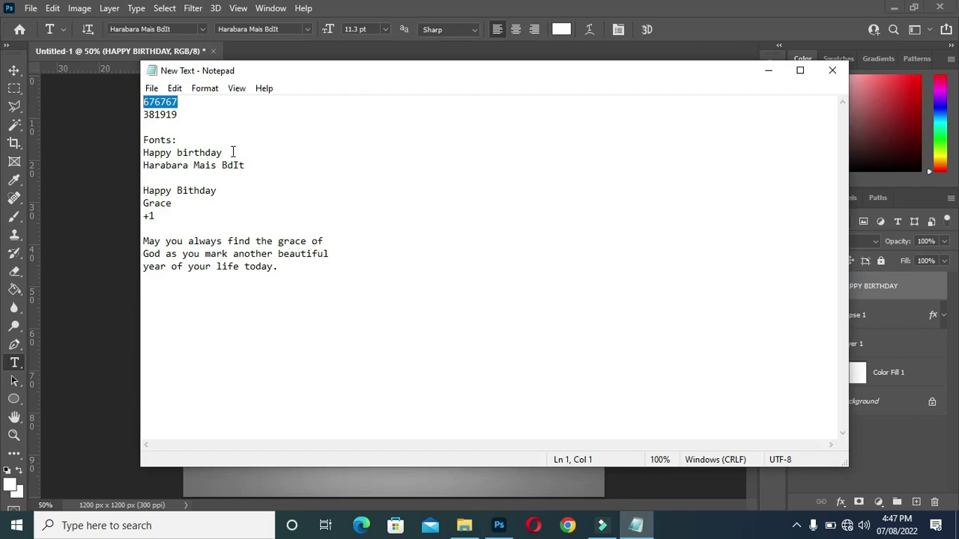
left_click_drag(244, 165, 147, 166)
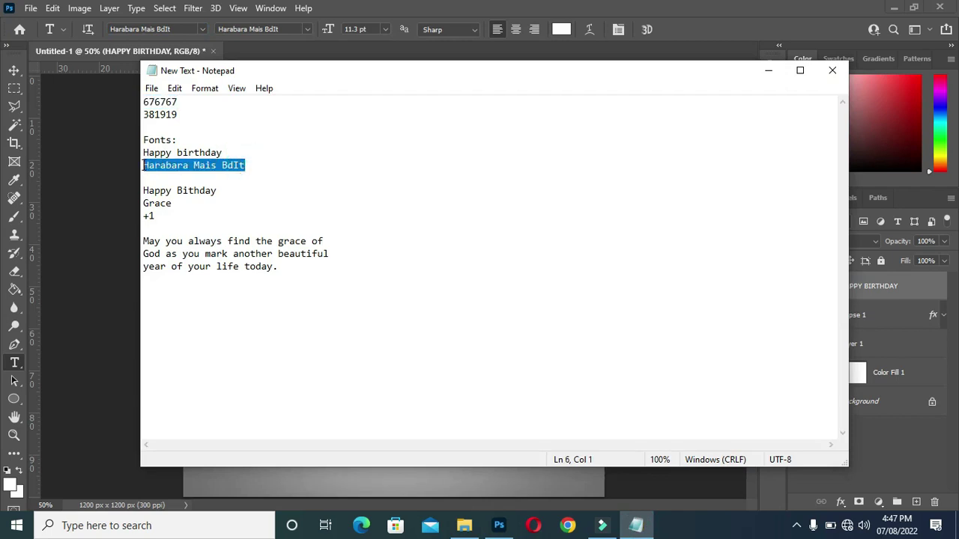
left_click(768, 71)
Step: Enlarge the HAPPY BIRTHDAY text and move it across the circle's upper-left edge
key("ctrl+t")
left_click_drag(426, 150, 534, 150)
left_click_drag(297, 147, 367, 149)
left_click_drag(455, 154, 332, 154)
left_click(695, 28)
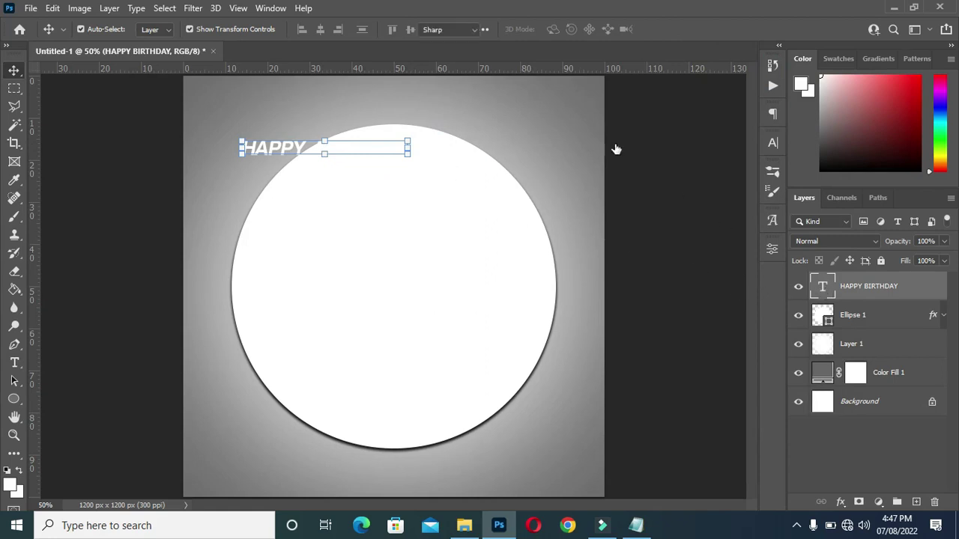
Step: Set the HAPPY BIRTHDAY text colour to black, 000000
key("t")
left_click(558, 30)
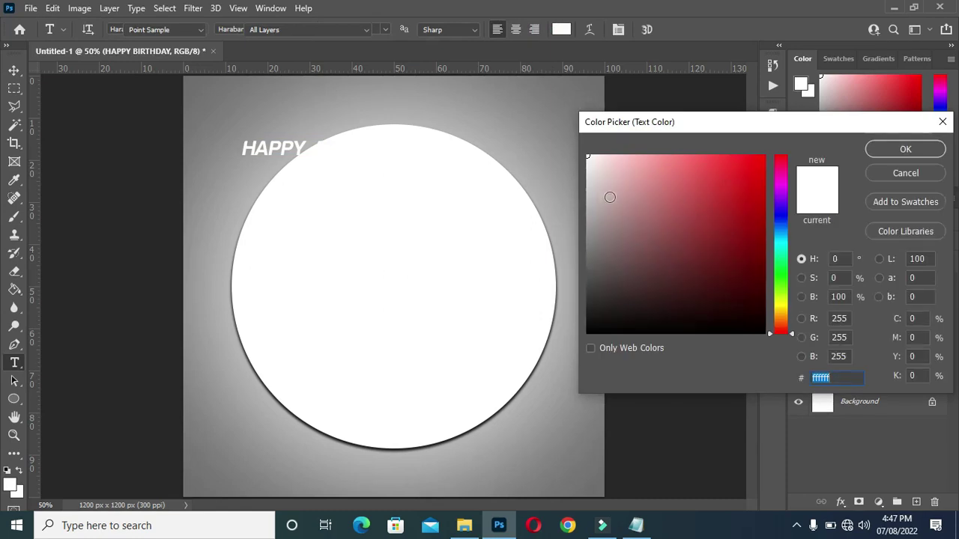
type("000000")
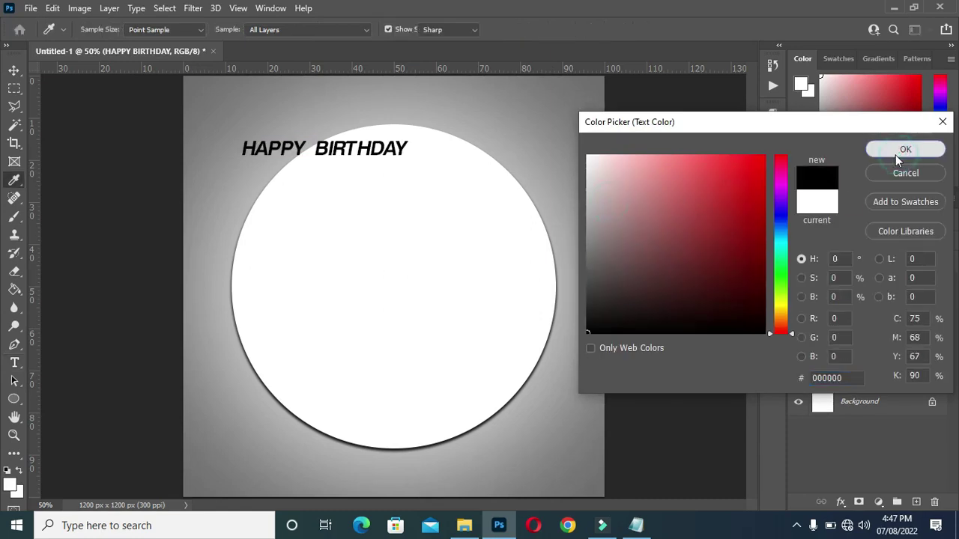
left_click(896, 154)
Step: Scale the HAPPY BIRTHDAY text proportionally to about 108%
key("v")
left_click_drag(411, 149, 425, 150)
left_click(696, 30)
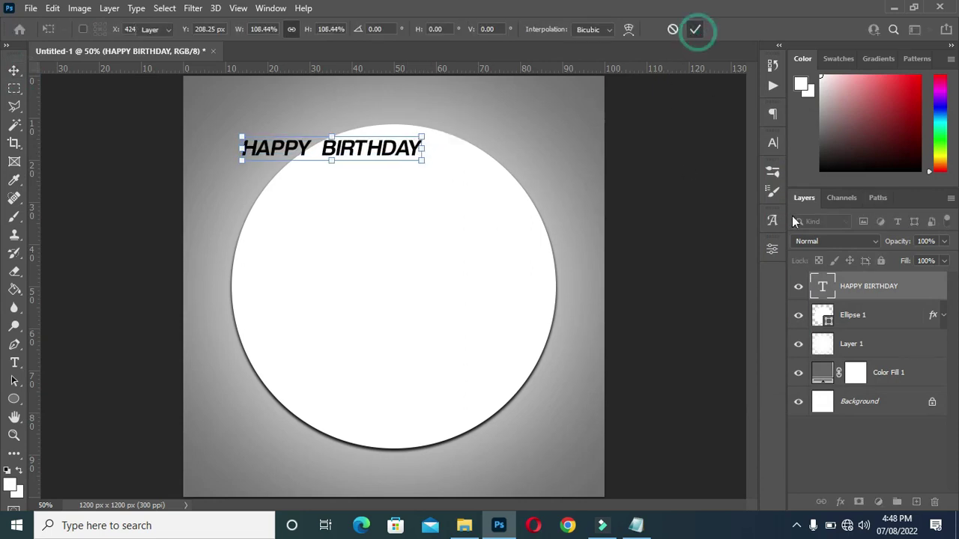
Step: Convert the HAPPY BIRTHDAY text layer to a shape and remove its fill
right_click(867, 288)
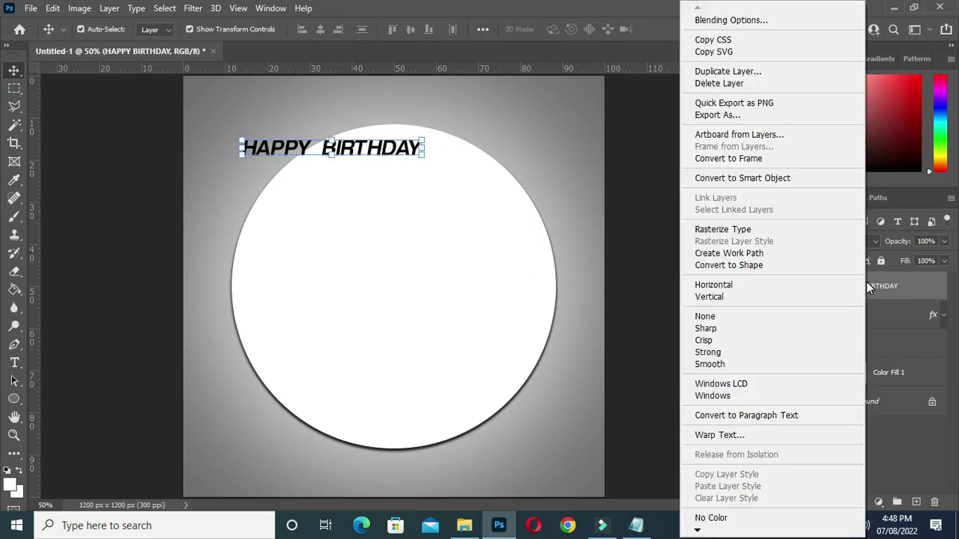
left_click(738, 268)
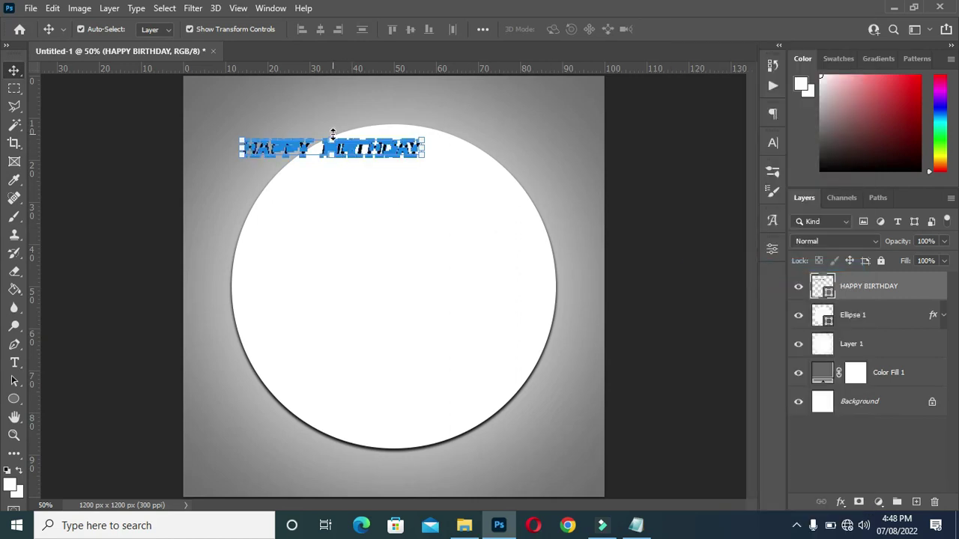
key("u")
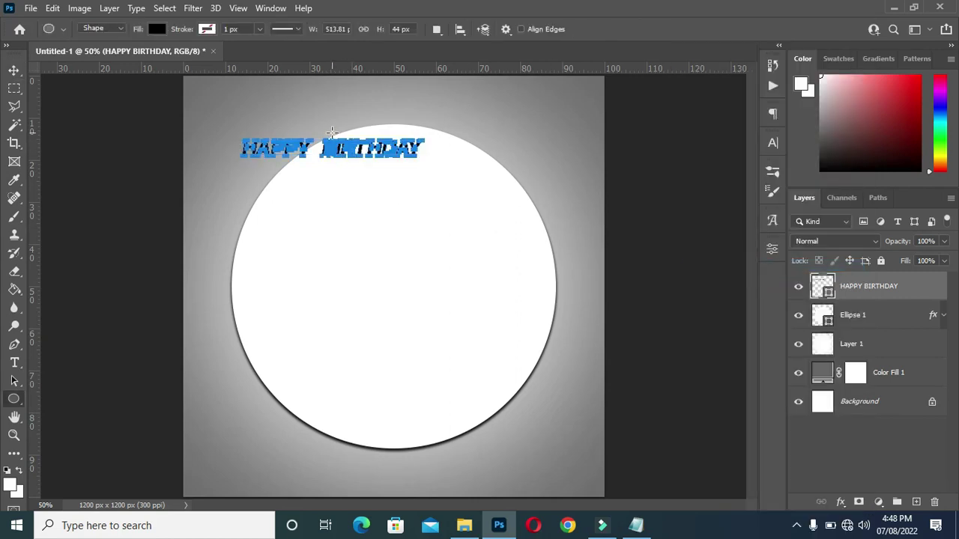
left_click(159, 29)
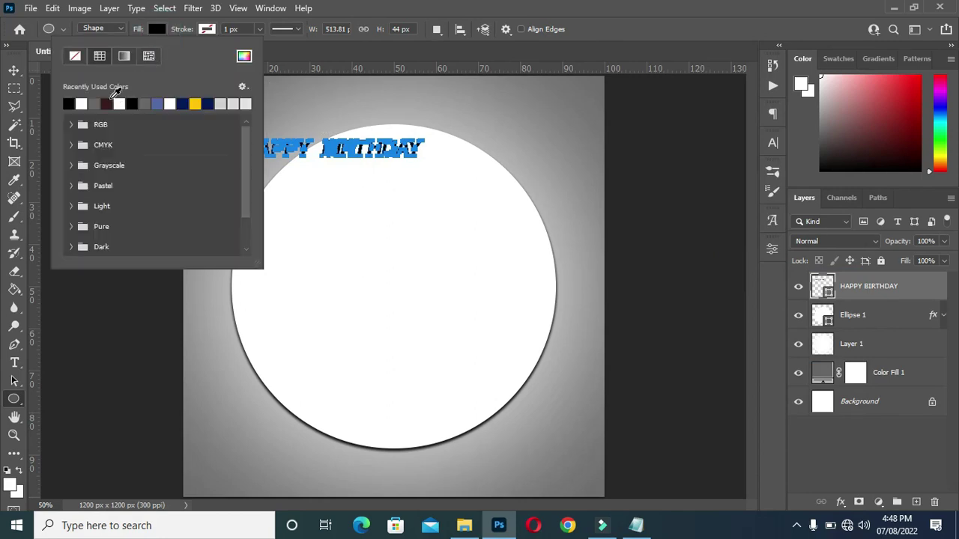
left_click(76, 58)
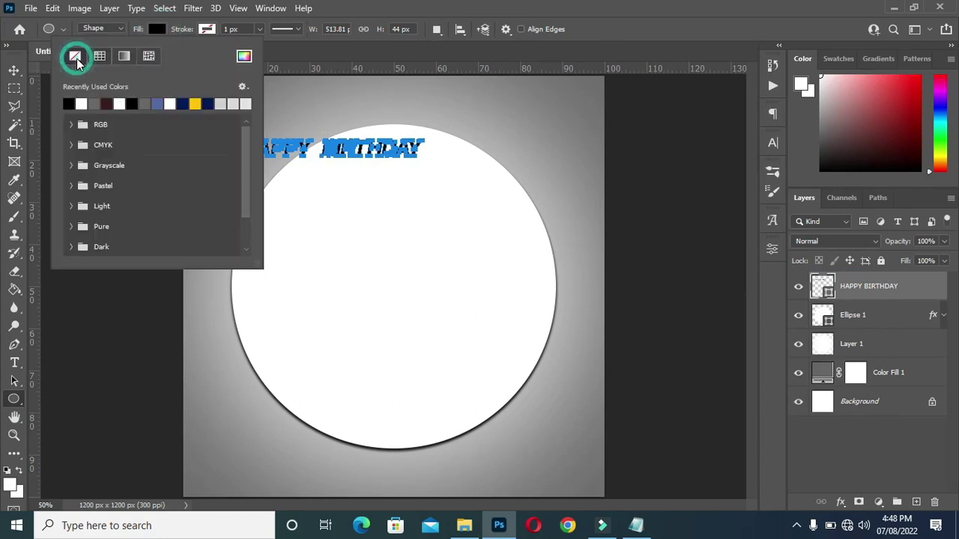
Step: Give the HAPPY BIRTHDAY shape a black stroke with a width of 3 px
left_click(209, 29)
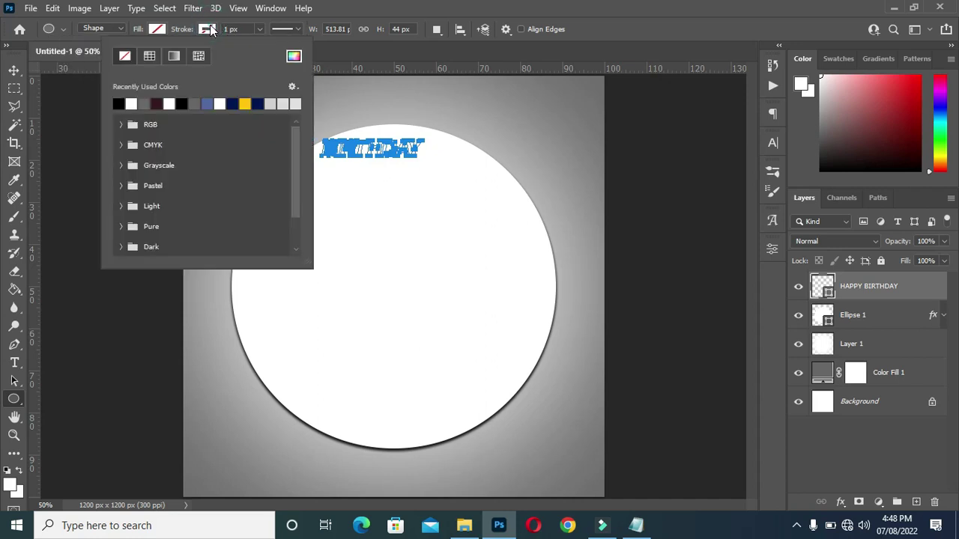
left_click(119, 102)
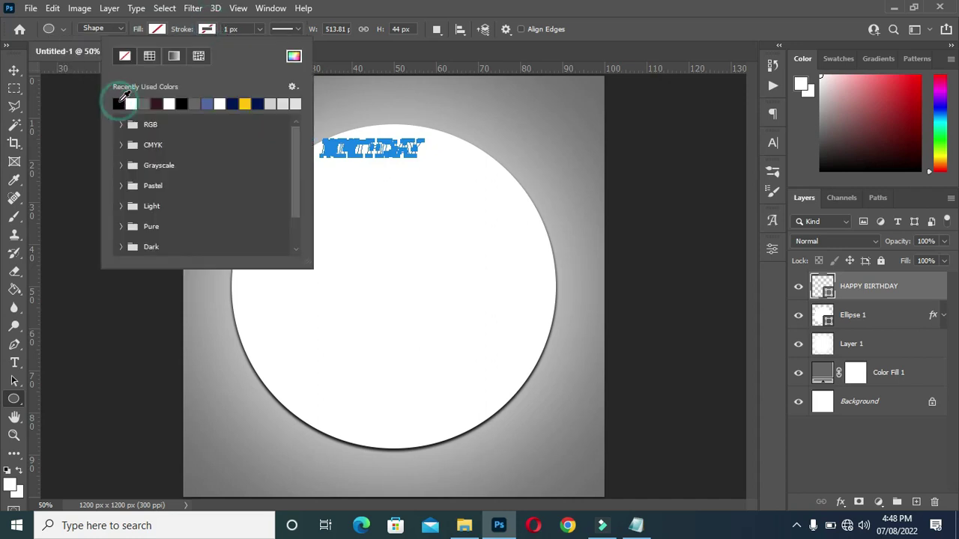
left_click(232, 28)
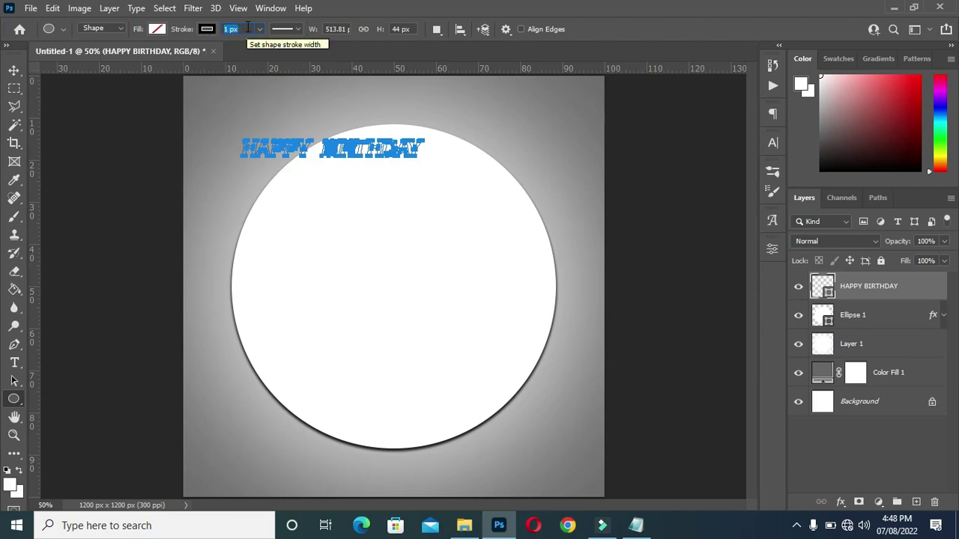
type("3")
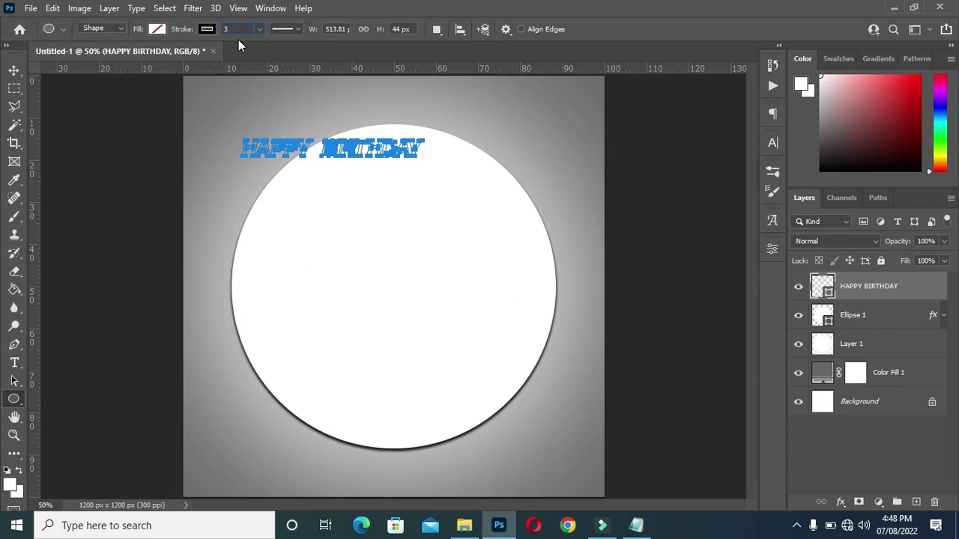
key("Return")
left_click(14, 70)
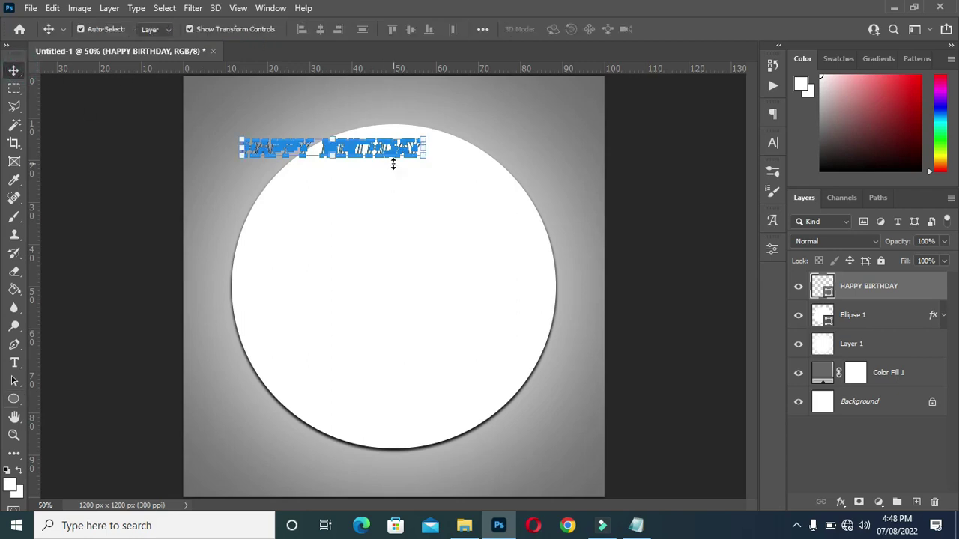
left_click(629, 176)
scroll(367, 155, "up", 2)
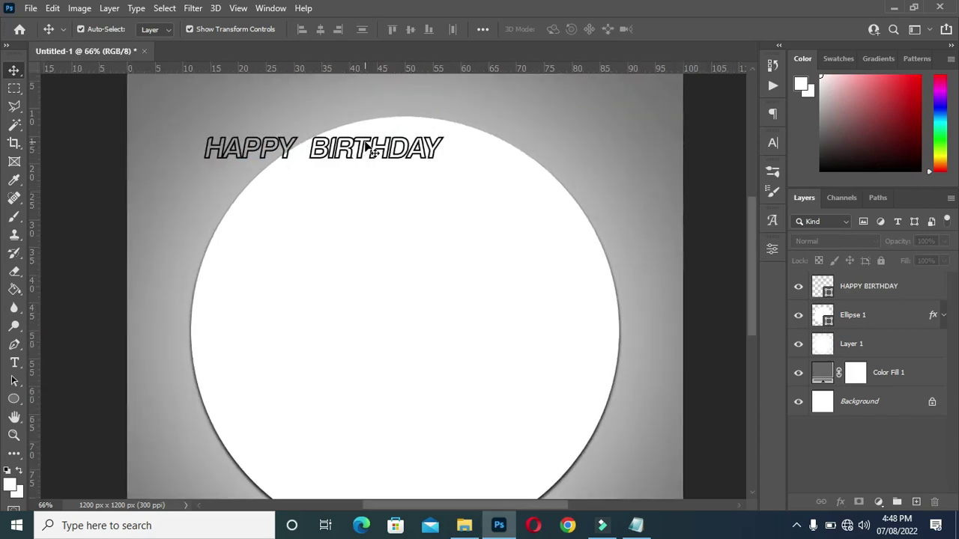
Step: Lower the opacity of the outlined HAPPY BIRTHDAY layer to 16%
left_click(365, 146)
scroll(412, 159, "down", 1)
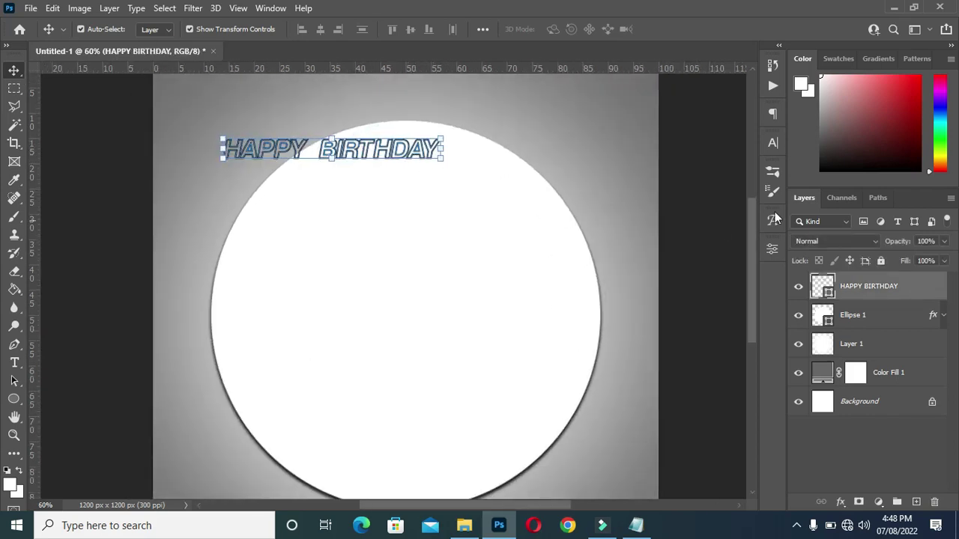
left_click_drag(903, 242, 822, 255)
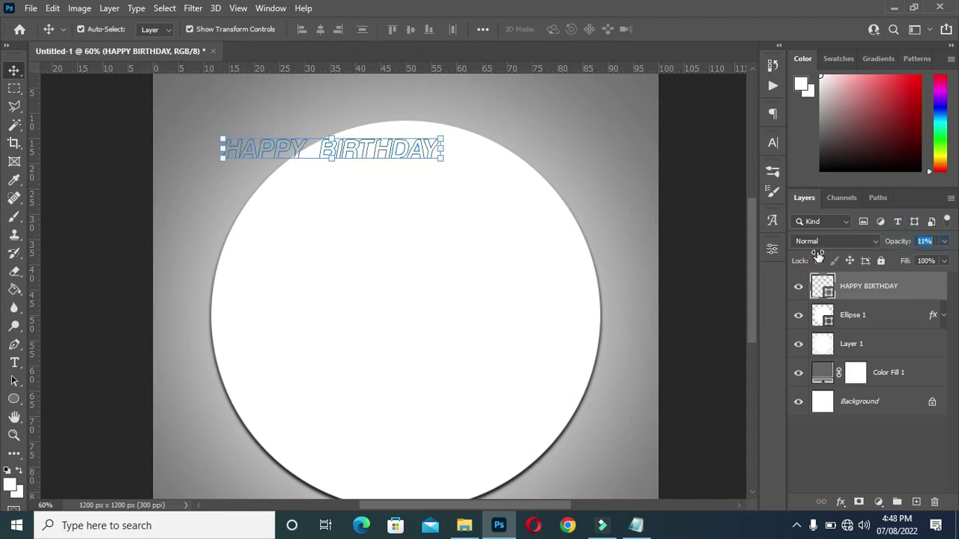
left_click(392, 156)
left_click(867, 286)
left_click_drag(902, 243, 907, 245)
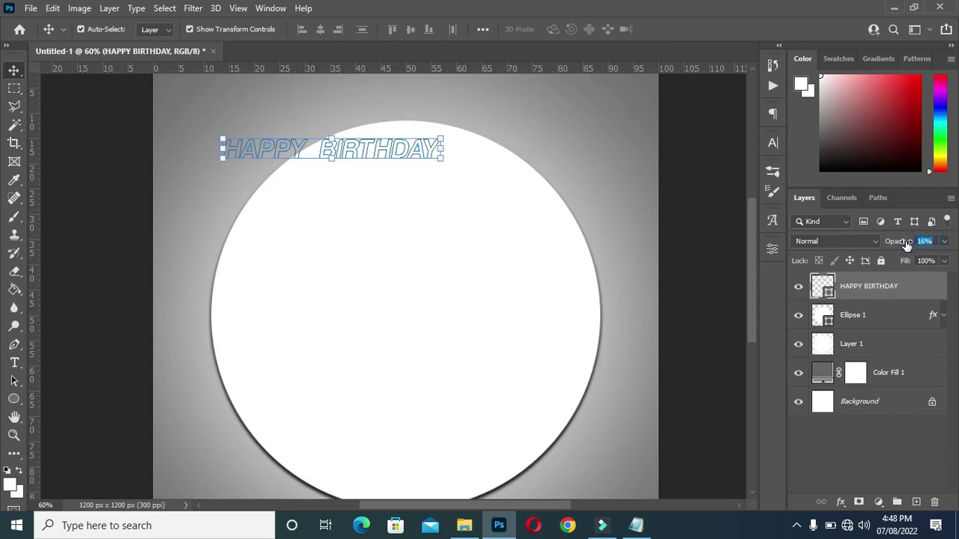
left_click(722, 261)
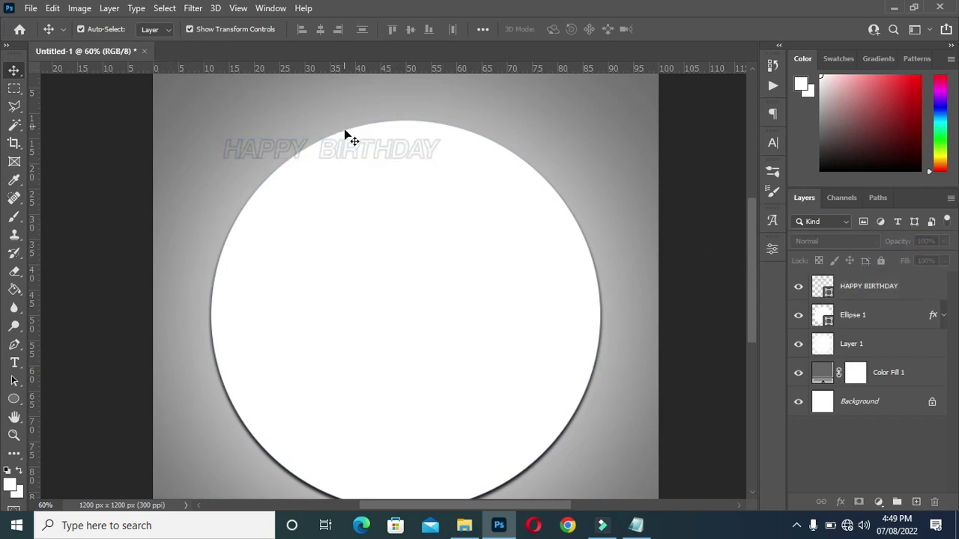
Step: Duplicate the outlined HAPPY BIRTHDAY and place the copy directly to its right on the same line
left_click(283, 153)
left_click(907, 286)
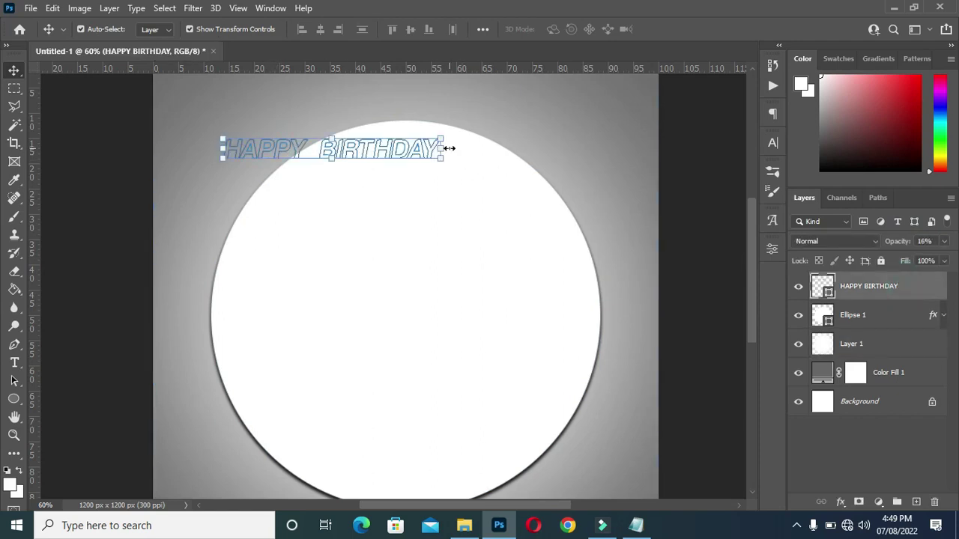
key("ctrl+t")
left_click(689, 29)
key("ctrl+j")
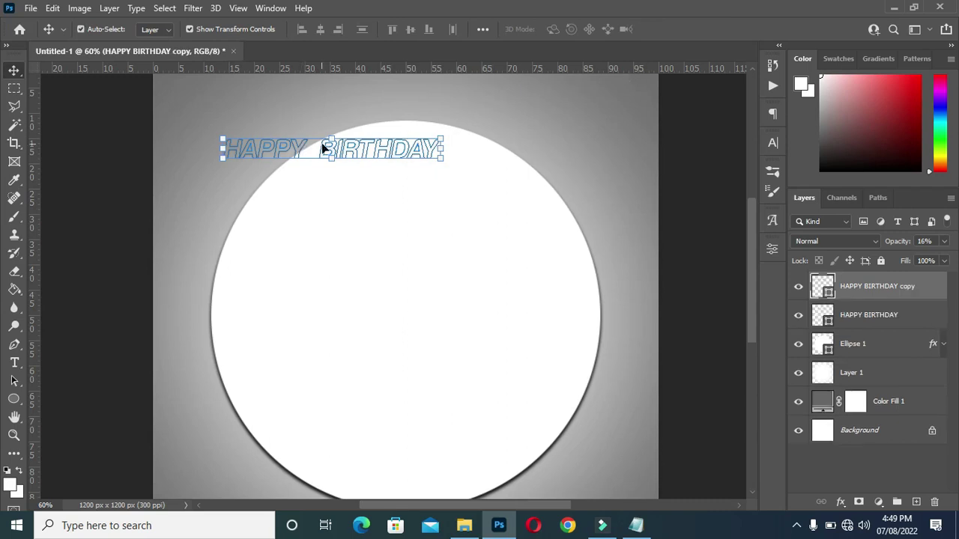
key("ctrl+t")
left_click_drag(377, 150, 598, 150)
left_click(695, 29)
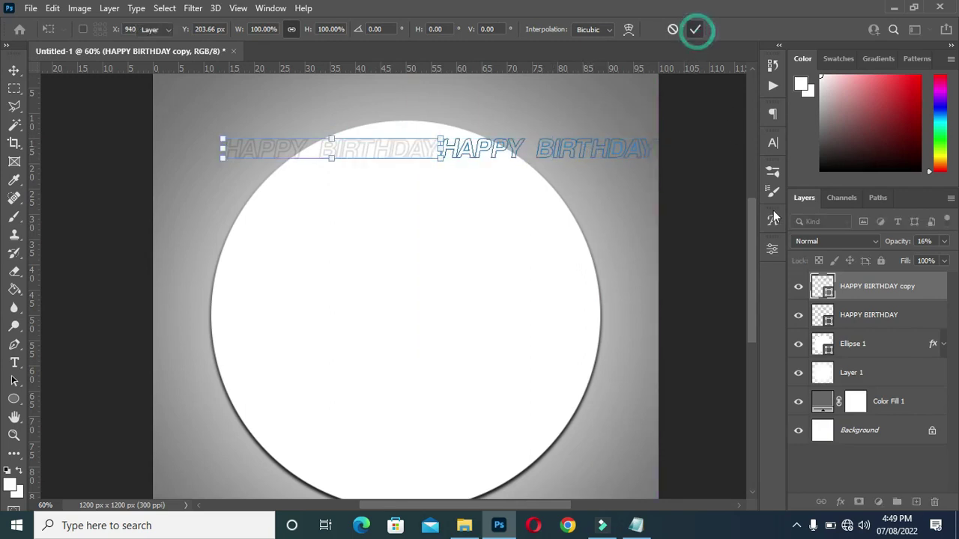
Step: Move both HAPPY BIRTHDAY outlines together to just above the circle
left_click(854, 315, "shift")
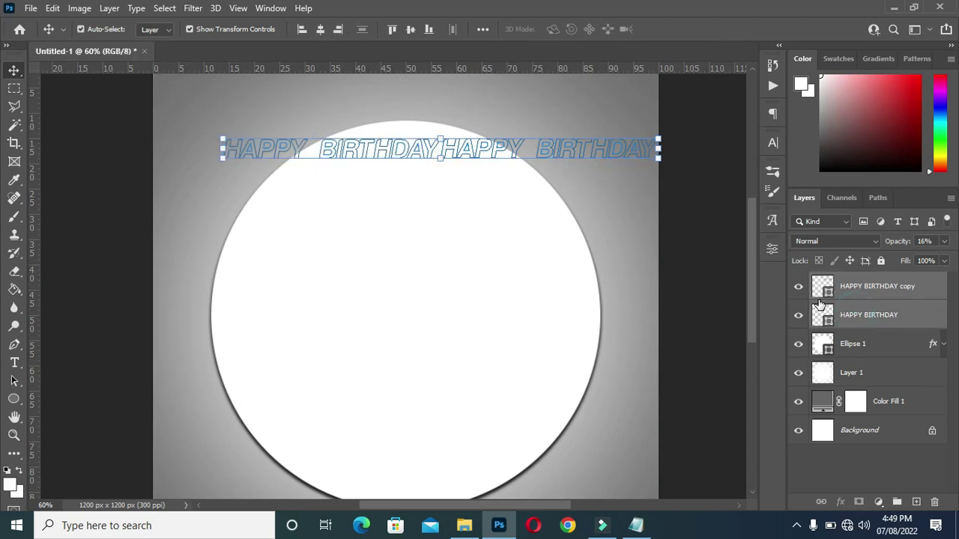
mouse_move(441, 140)
left_mouse_down()
mouse_move(465, 138)
mouse_move(454, 150)
left_mouse_up()
key("ctrl+z")
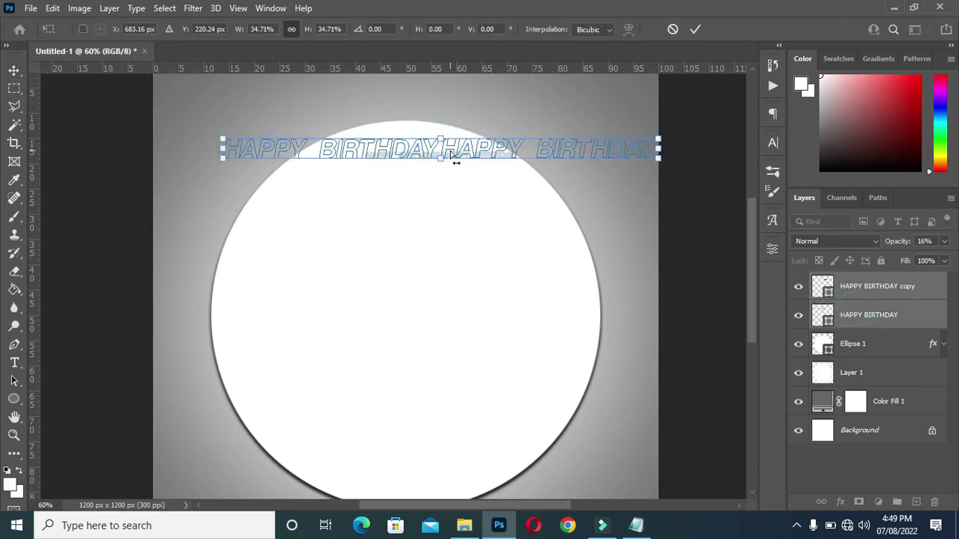
left_click_drag(450, 149, 409, 114)
key("Return")
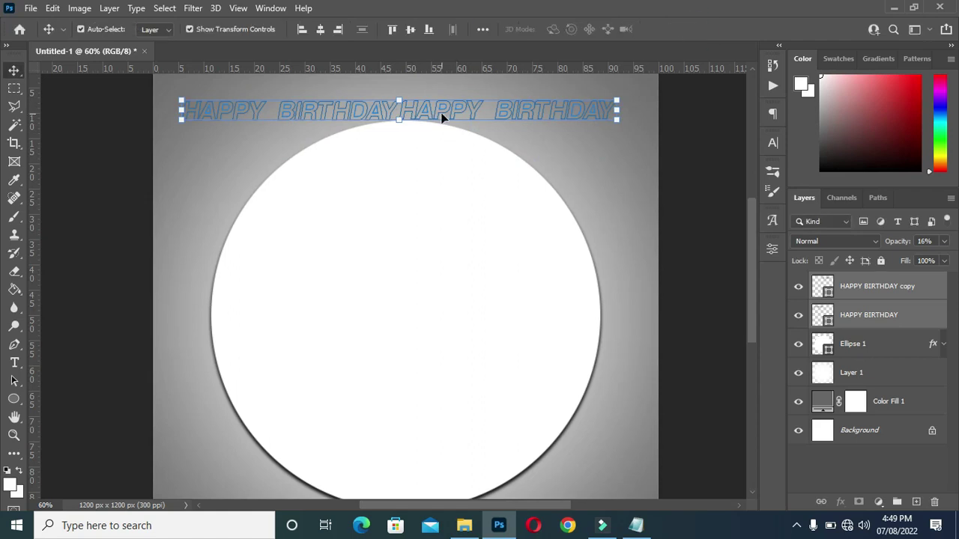
Step: Duplicate the right-hand HAPPY BIRTHDAY outline and place the copy on a second line below, ending at the canvas's right edge
left_click(850, 292)
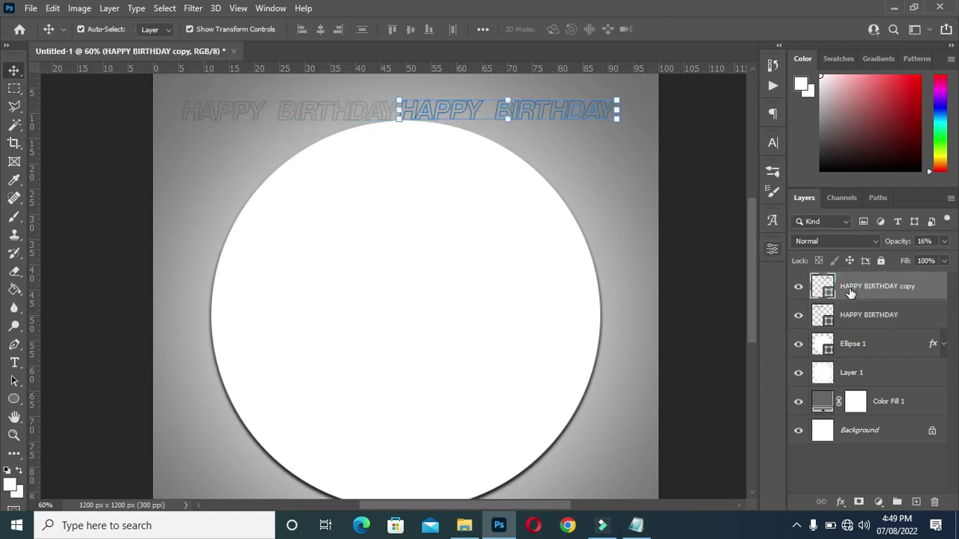
key("ctrl+j")
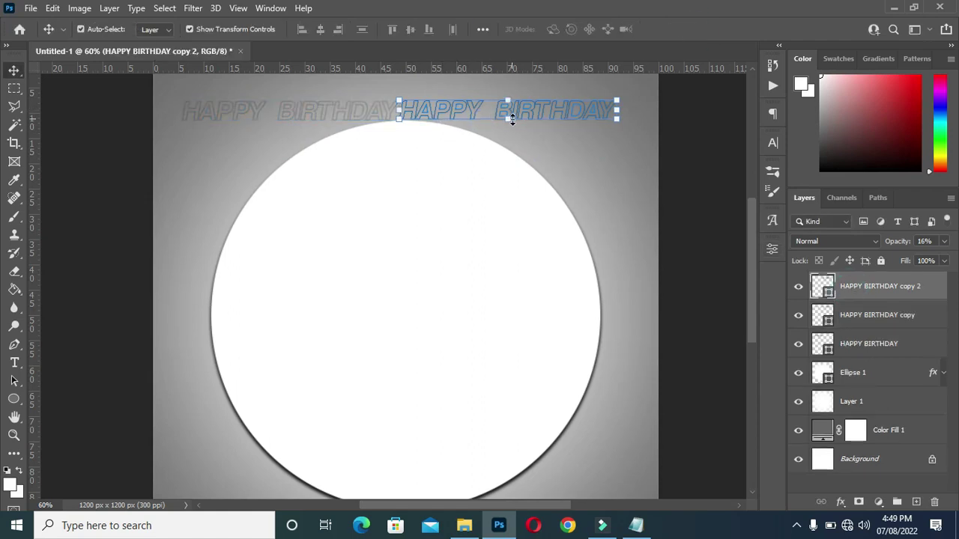
key("ctrl+t")
left_click_drag(513, 112, 558, 131)
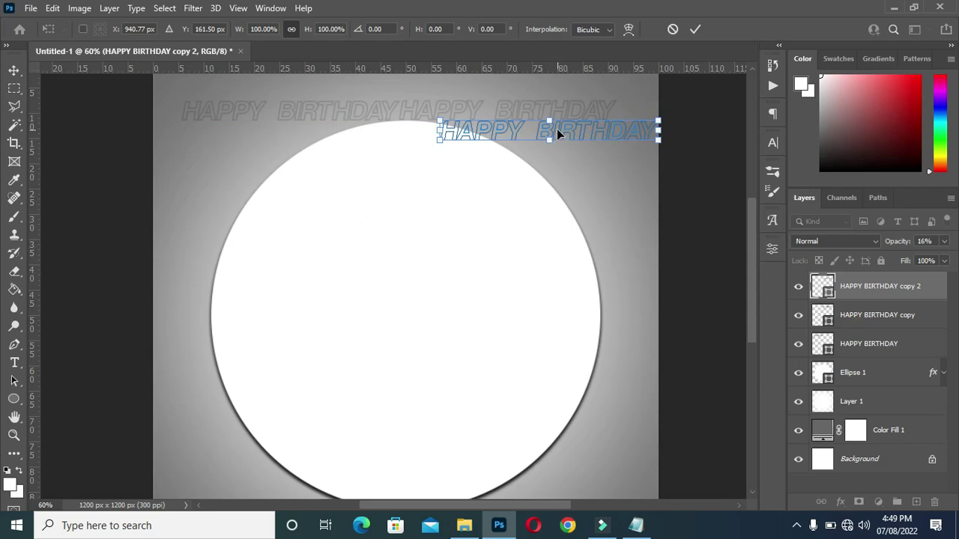
key("Return")
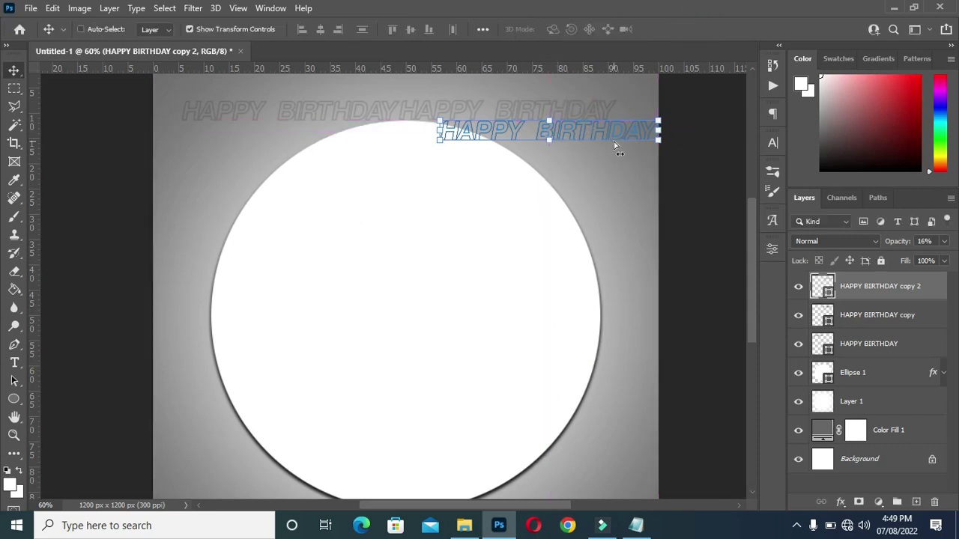
Step: Duplicate the second-line HAPPY BIRTHDAY outline and place the copy directly to its left on the same line
key("ctrl+j")
key("ctrl+t")
left_click_drag(560, 138, 343, 132)
left_click(696, 29)
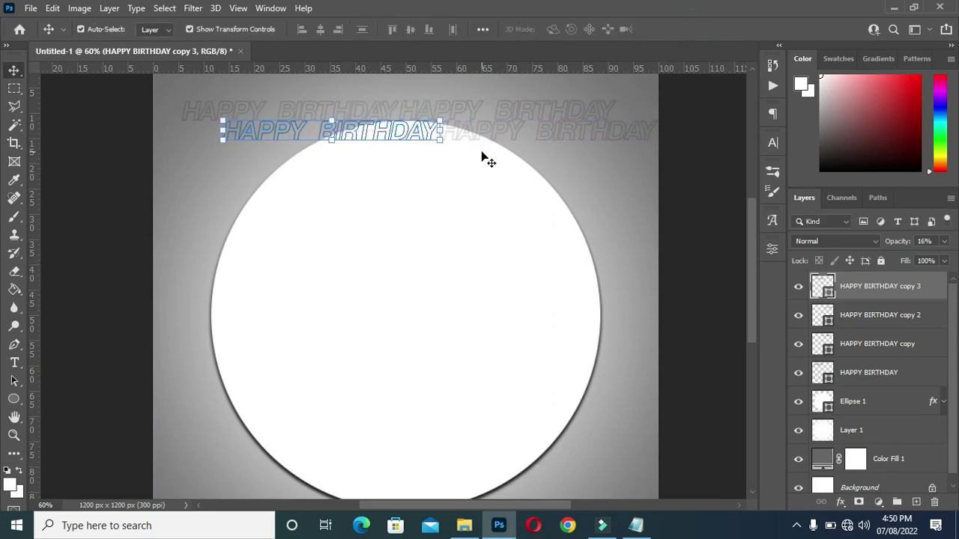
Step: Add a third HAPPY BIRTHDAY copy at the left end of the second line, running past the canvas's left edge
key("ctrl")
key("ctrl+j")
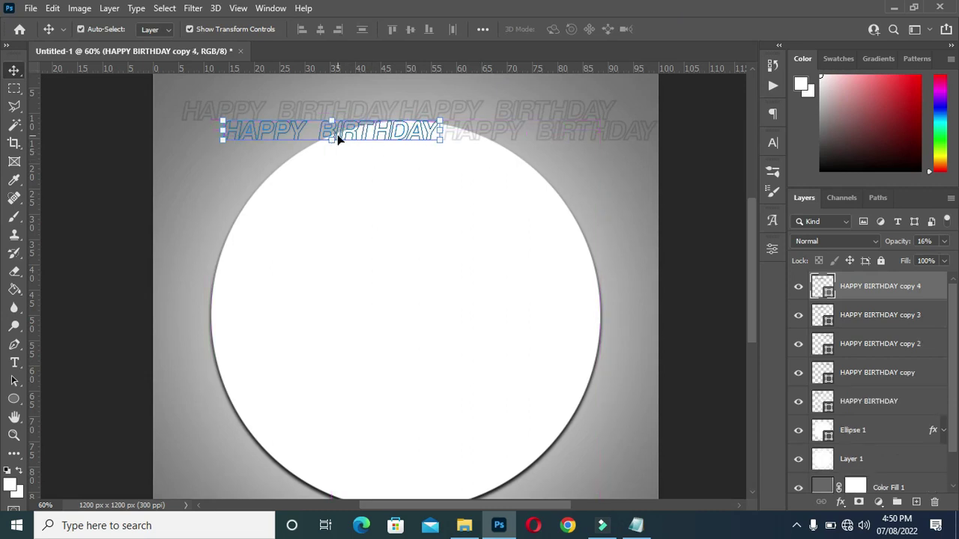
key("ctrl+t")
left_click_drag(345, 134, 129, 137)
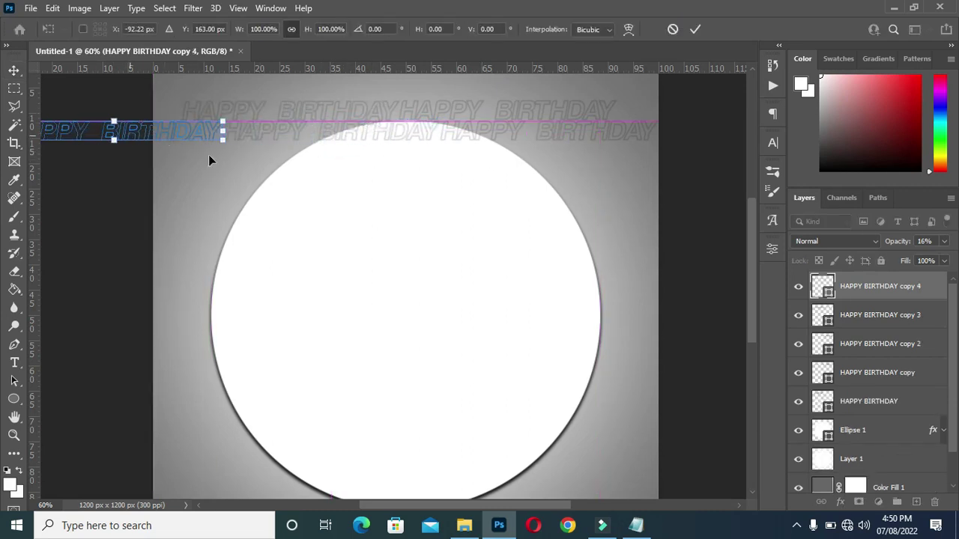
left_click(696, 29)
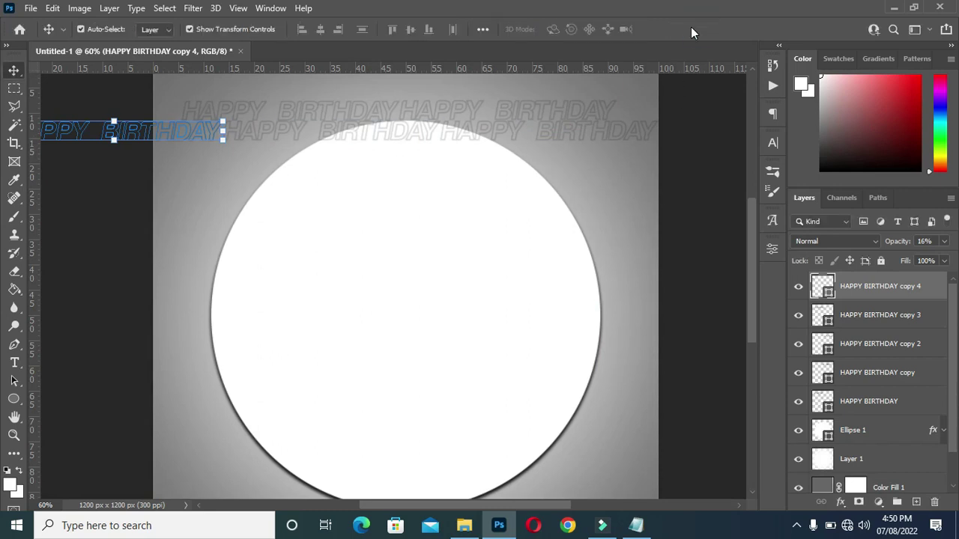
left_click(269, 134)
left_click(488, 175)
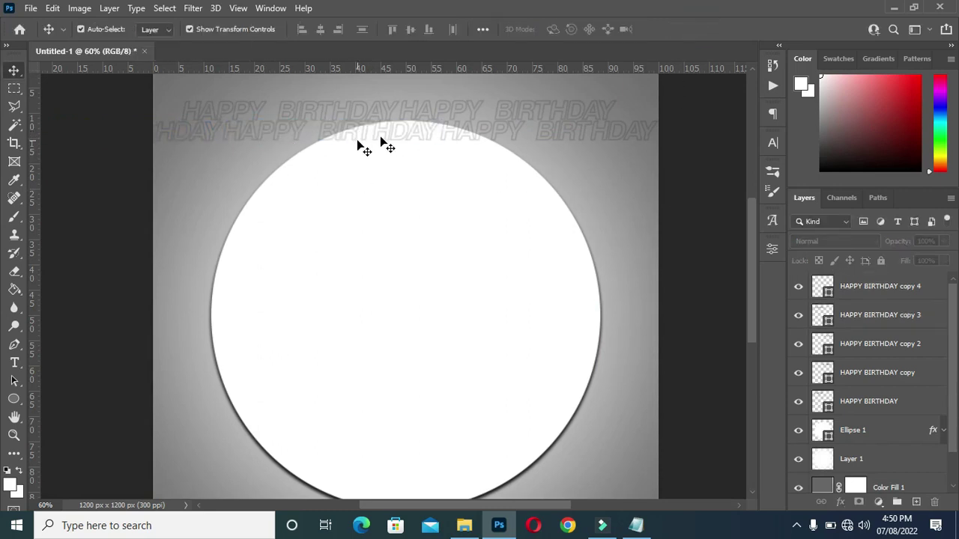
Step: Group all five HAPPY BIRTHDAY outline layers
left_click(866, 286)
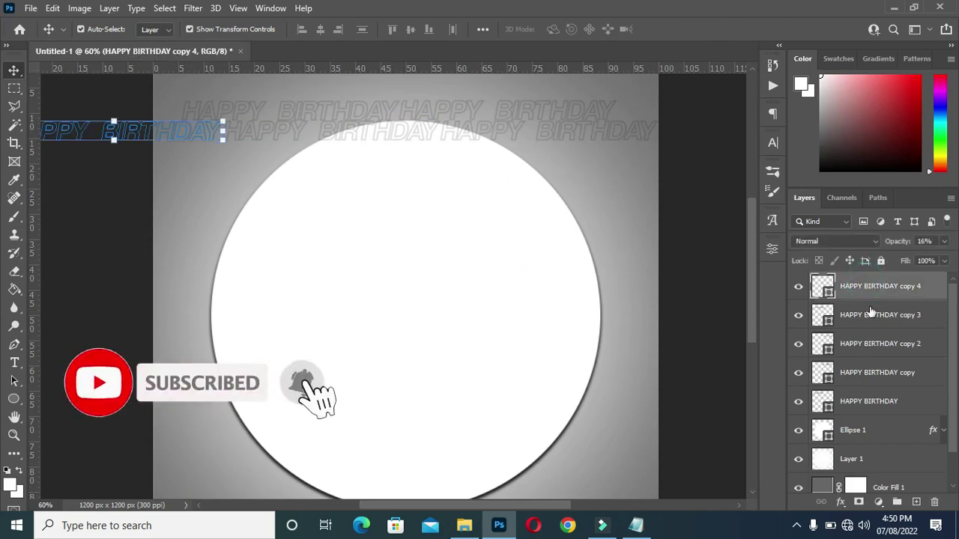
left_click(884, 402, "shift")
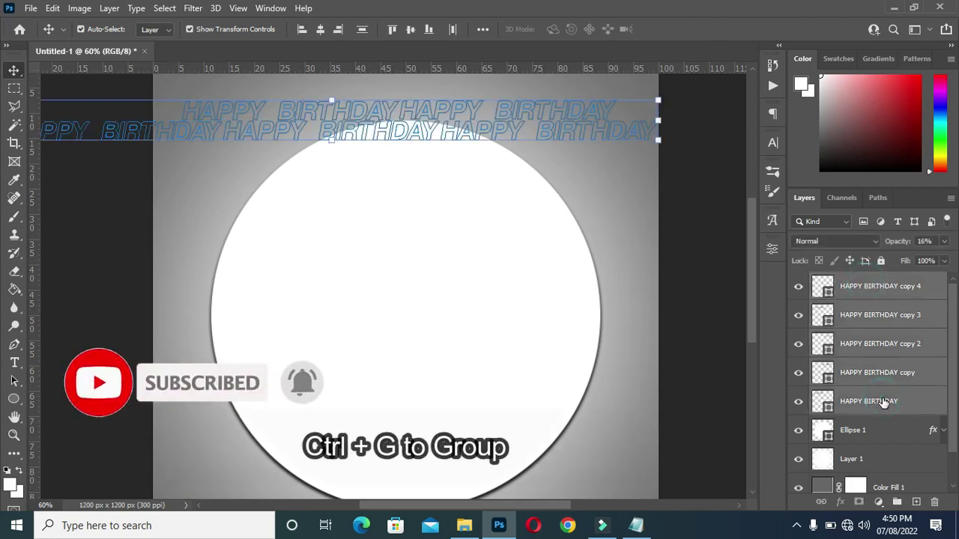
key("ctrl+g")
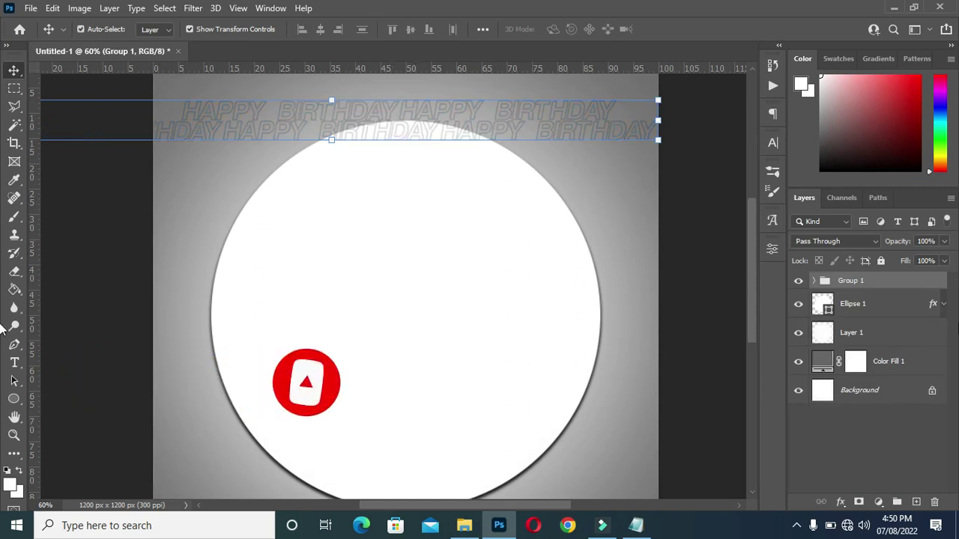
Step: Duplicate the two-line text group and place the copy directly below, shifted right to centre on the canvas width
key("ctrl+j")
key("ctrl+t")
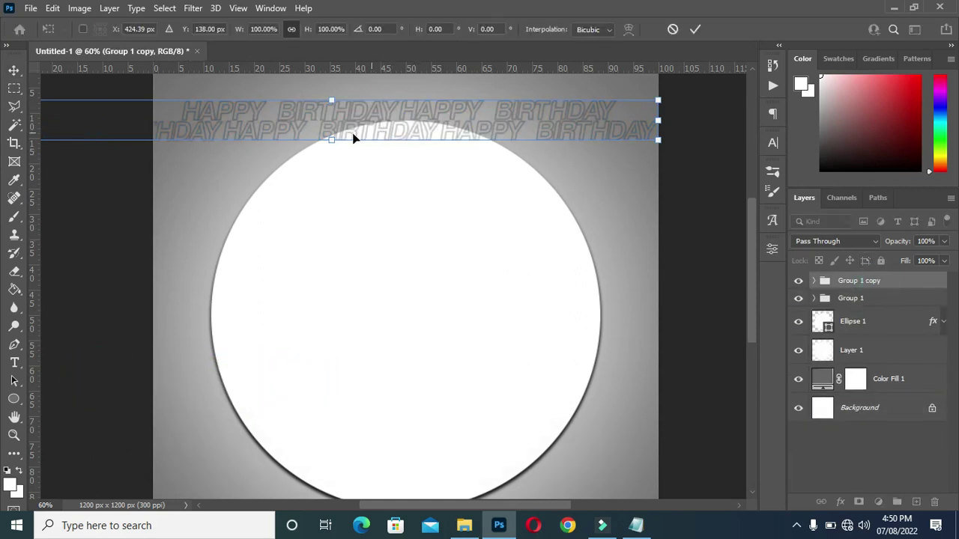
left_click_drag(343, 123, 421, 168)
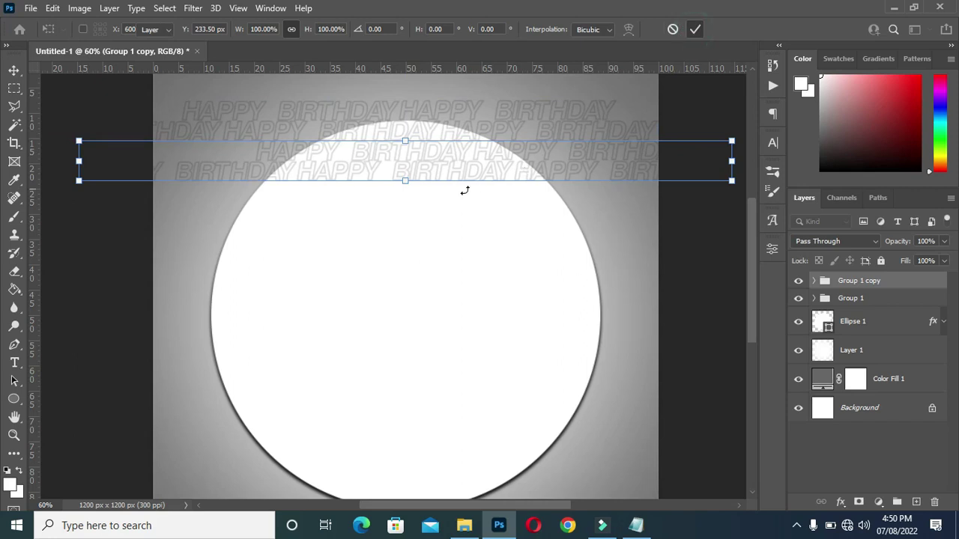
key("Return")
Step: Duplicate the shifted text group and place the copy directly below it, moved back left to end at the canvas's right edge
key("ctrl+j")
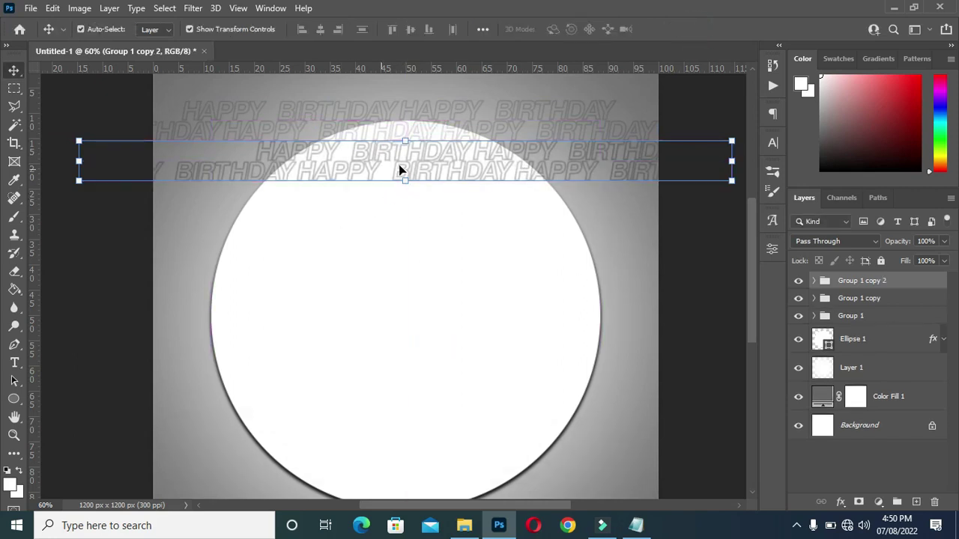
left_click(403, 182)
left_click_drag(453, 156, 383, 197)
left_click(695, 30)
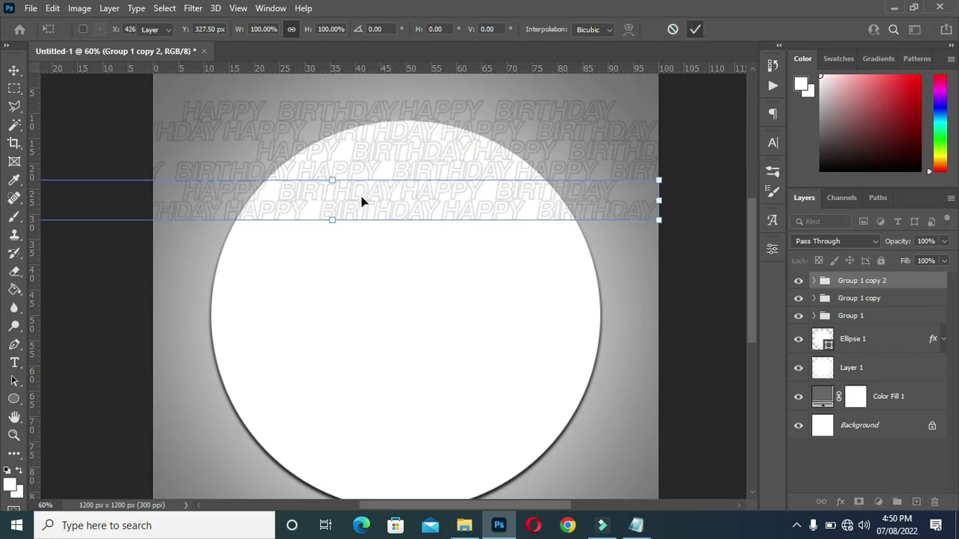
Step: Add two more copies of the two-line text group, stacking them below with staggered horizontal offsets to continue the pattern over the circle
key("ctrl")
key("ctrl+j")
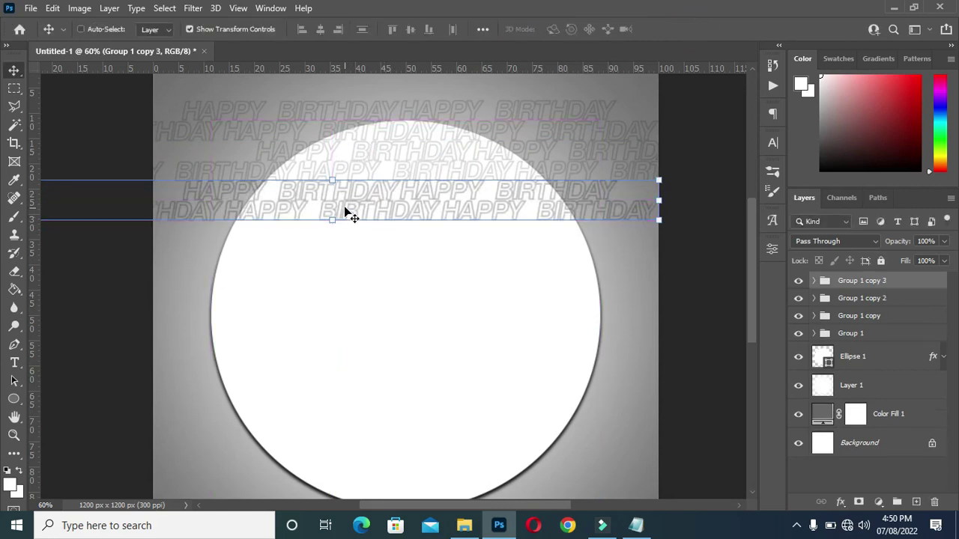
left_click(335, 221)
left_click_drag(362, 201, 390, 360)
left_click(696, 29)
key("ctrl+j")
key("ctrl+t")
left_click(695, 29)
Step: Stack another two copies of the text group across the circle's middle, making the lower one slightly smaller
key("ctrl+j")
key("ctrl+t")
key("Return")
key("ctrl+j")
key("ctrl+t")
left_click_drag(605, 369, 670, 376)
left_click_drag(122, 355, 80, 358)
left_click_drag(472, 374, 447, 368)
key("Return")
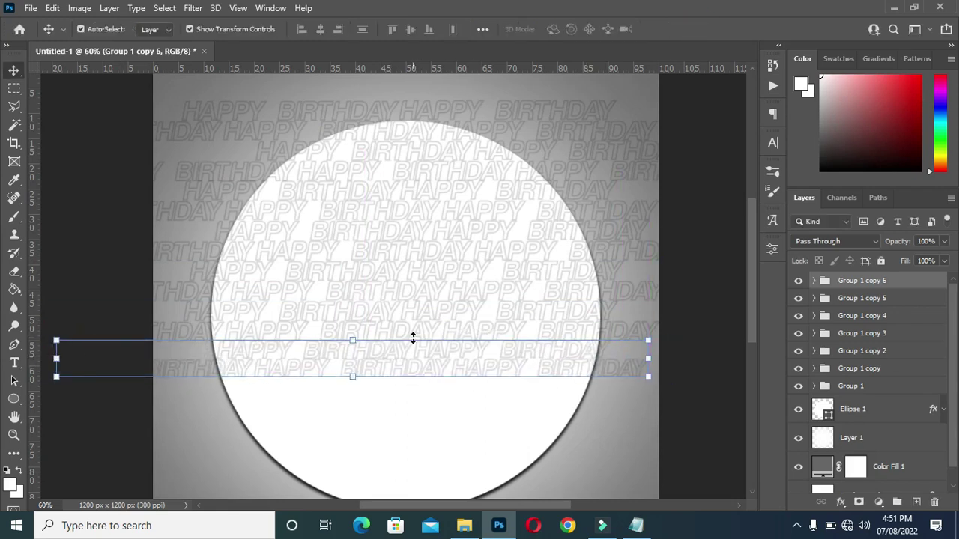
Step: Duplicate the slightly smaller text group twice and stack the copies below it over the circle's lower half
key("ctrl+j")
key("ctrl+t")
left_click_drag(359, 358, 393, 415)
key("Return")
key("ctrl+j")
key("ctrl+t")
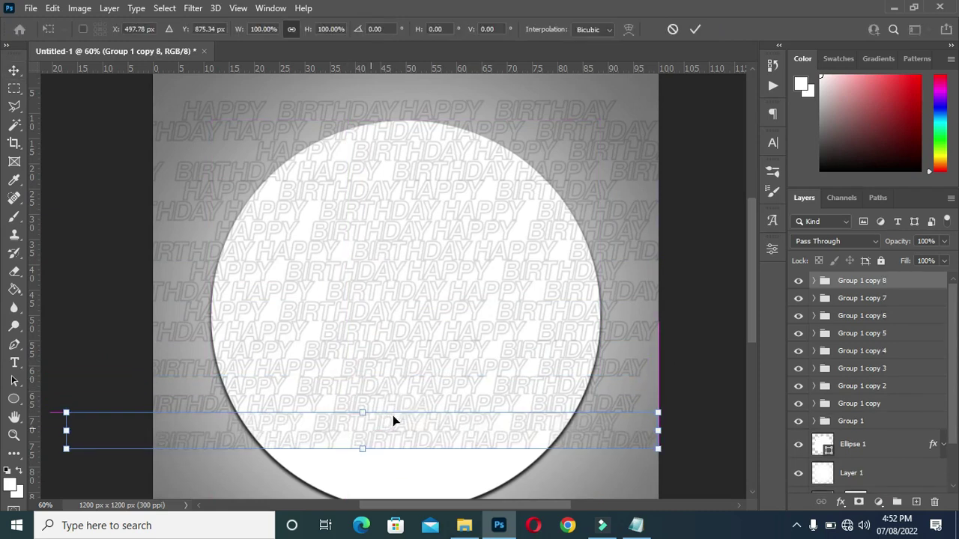
key("Return")
Step: Add the last two staggered text group copies below, extending the pattern past the circle's bottom edge
key("ctrl+j")
key("ctrl+t")
left_click_drag(753, 292, 754, 322)
left_click_drag(458, 341, 413, 384)
left_click(694, 31)
key("ctrl+j")
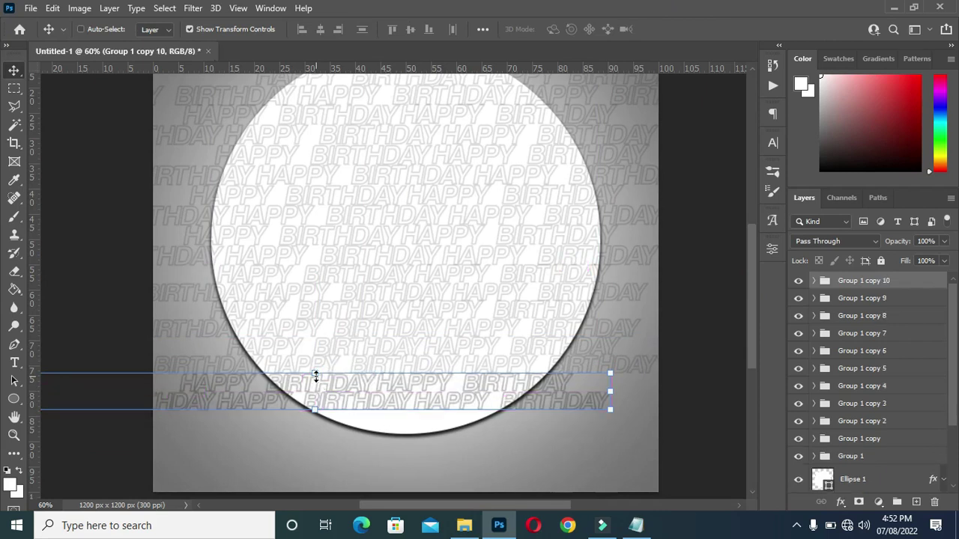
key("ctrl+t")
left_click_drag(332, 387, 410, 424)
left_click(694, 29)
key("ctrl+0")
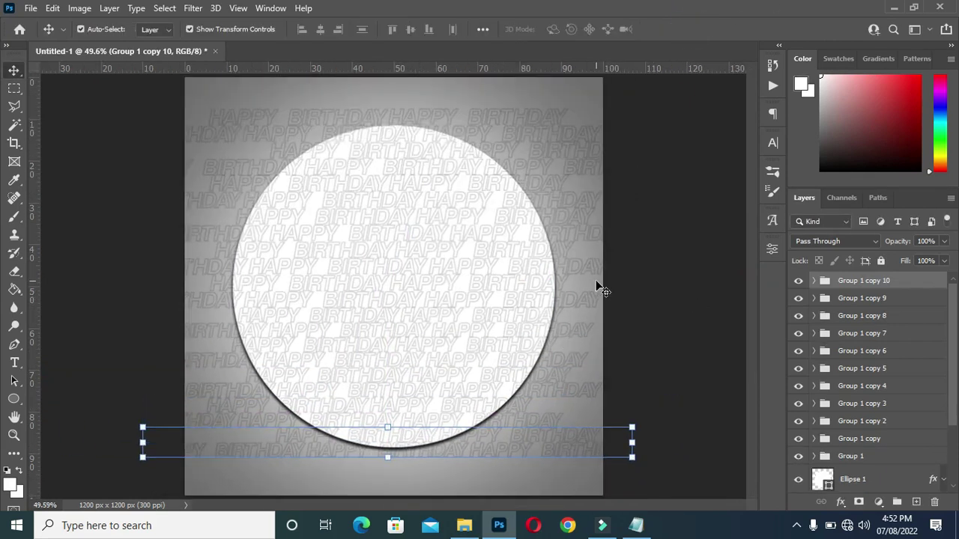
Step: Convert all the HAPPY BIRTHDAY text groups together into one smart object
left_click(854, 456, "shift")
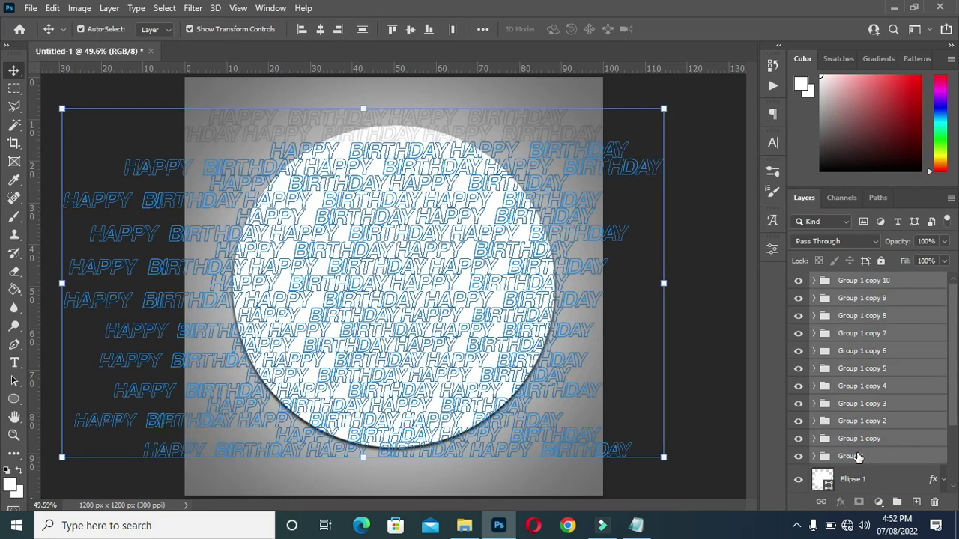
right_click(857, 456)
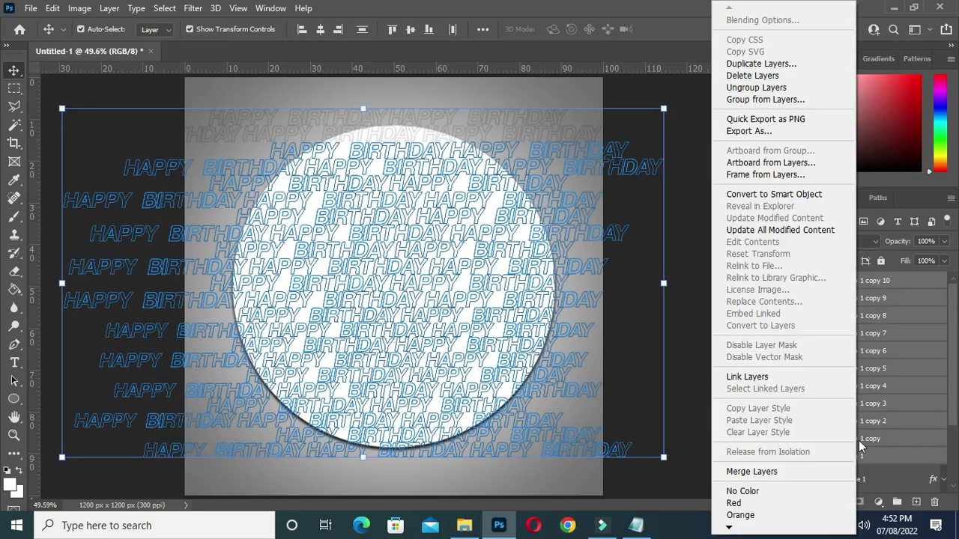
left_click(780, 197)
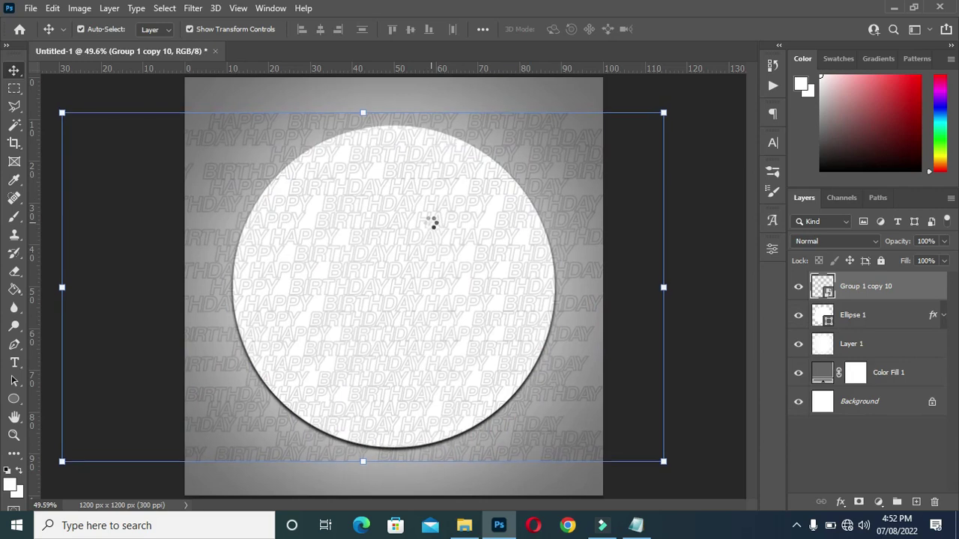
Step: Clip the HAPPY BIRTHDAY pattern smart object to the large white circle with a clipping mask
left_click(861, 317)
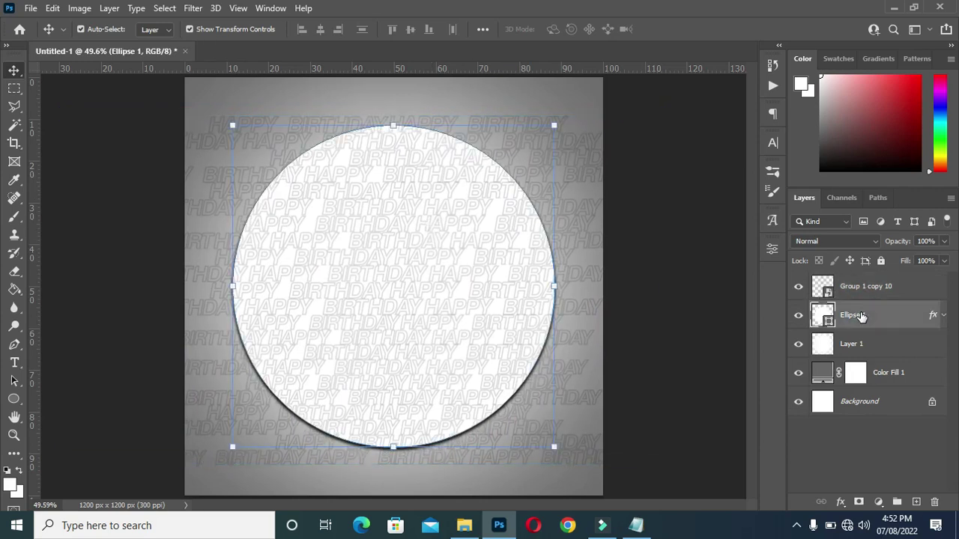
left_click(864, 287)
right_click(864, 292)
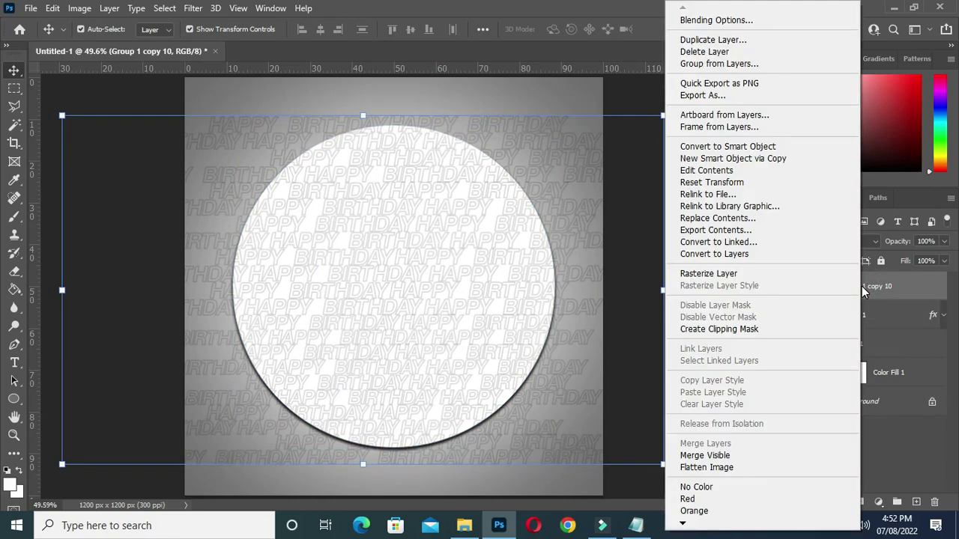
left_click(725, 331)
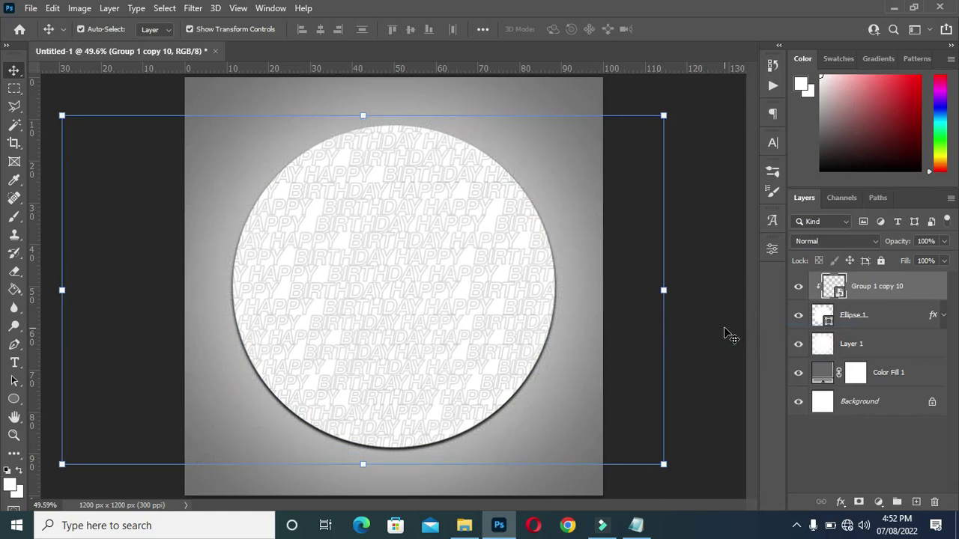
left_click(718, 258)
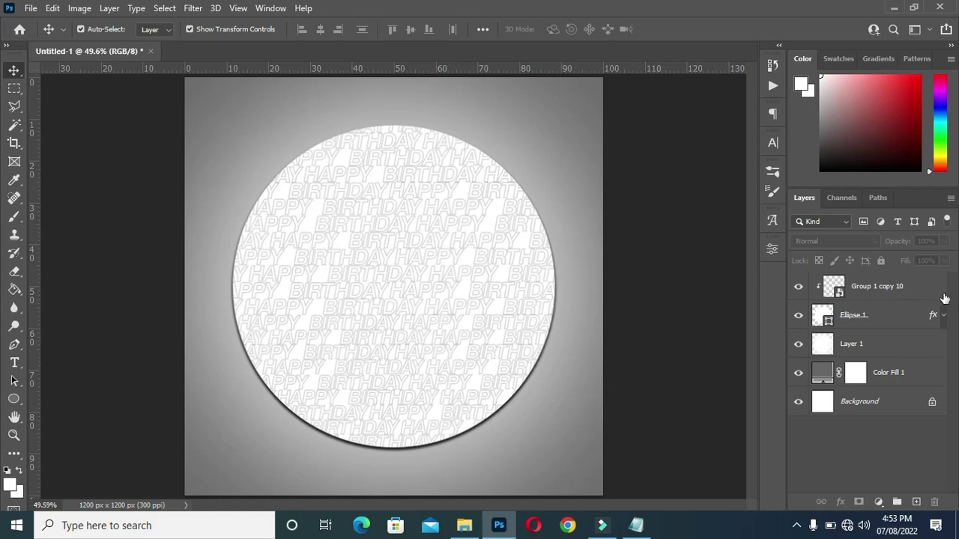
Step: Draw a white circle about 362 px in diameter above the pattern, near the middle of the large circle
left_click(893, 287)
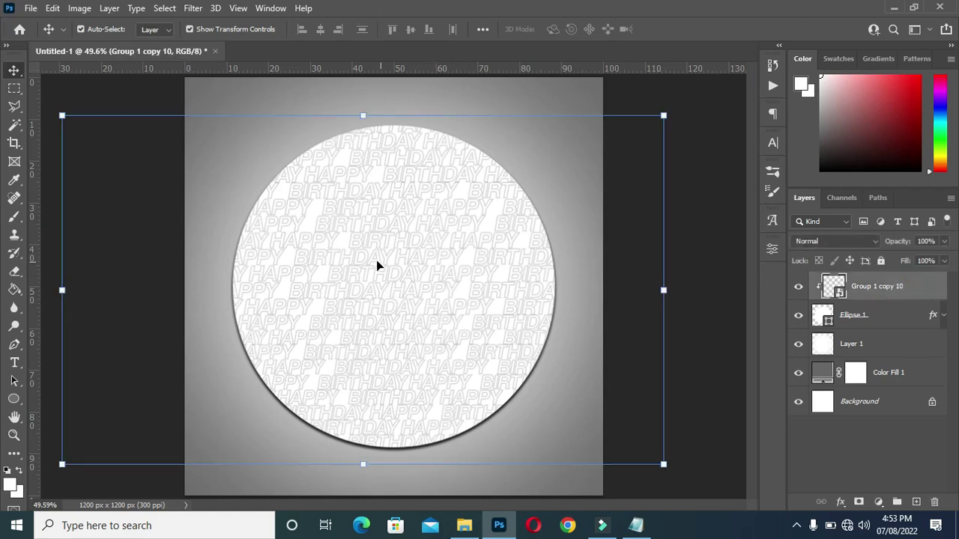
left_click(14, 398)
left_click(60, 424)
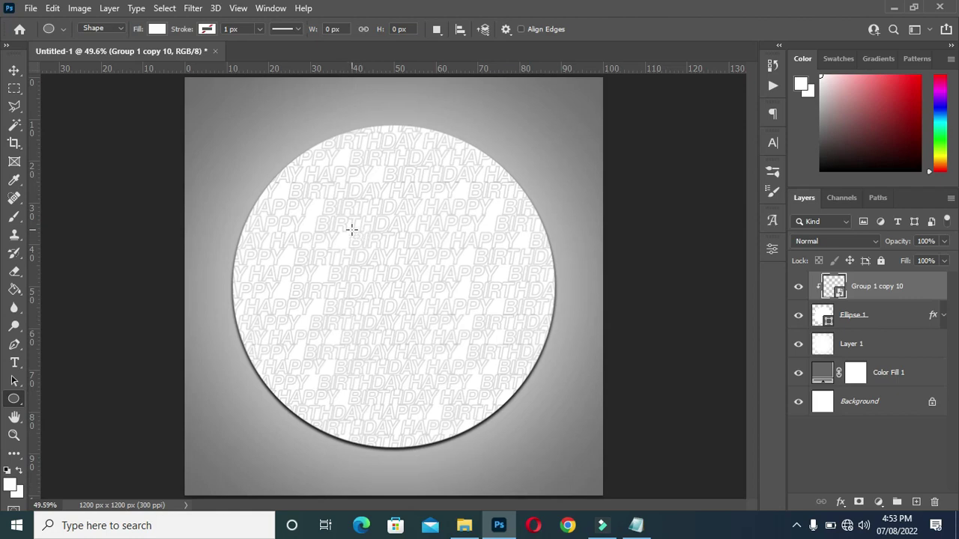
left_click_drag(345, 228, 470, 380)
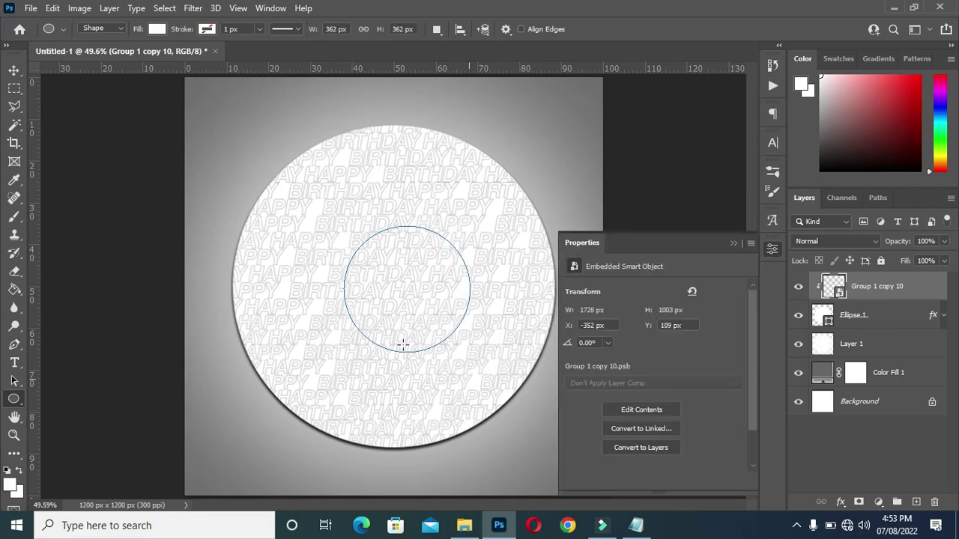
left_click(13, 70)
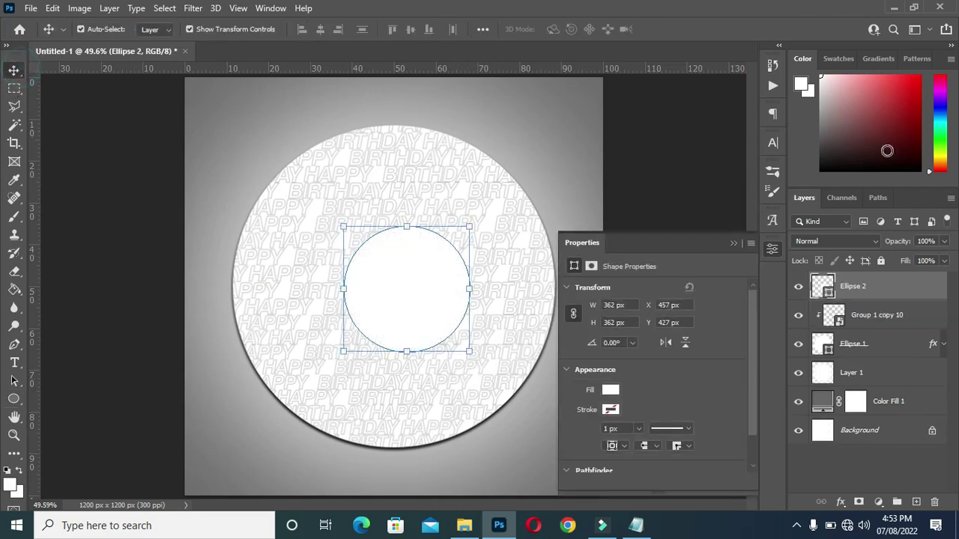
left_click(734, 243)
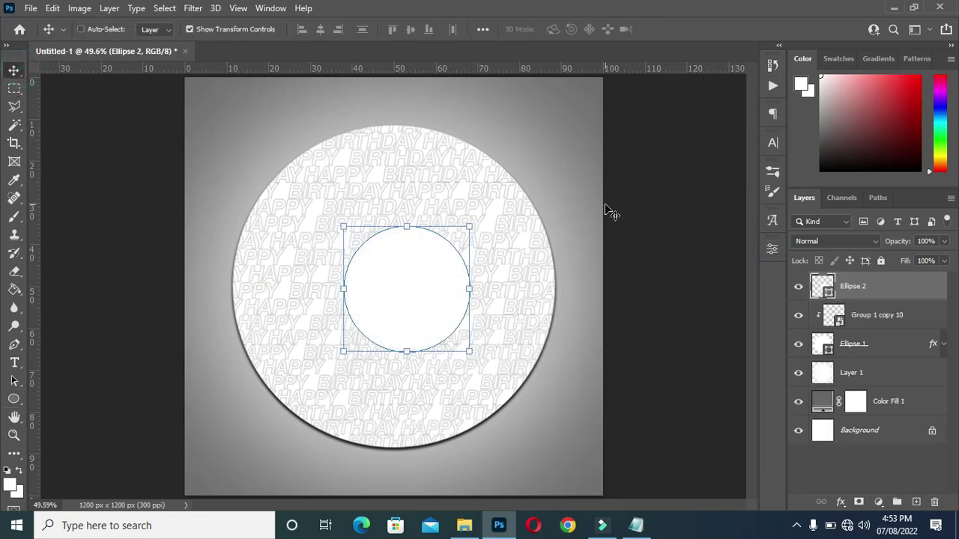
Step: Centre the small white circle horizontally and vertically on the whole canvas
key("ctrl+a")
left_click(320, 29)
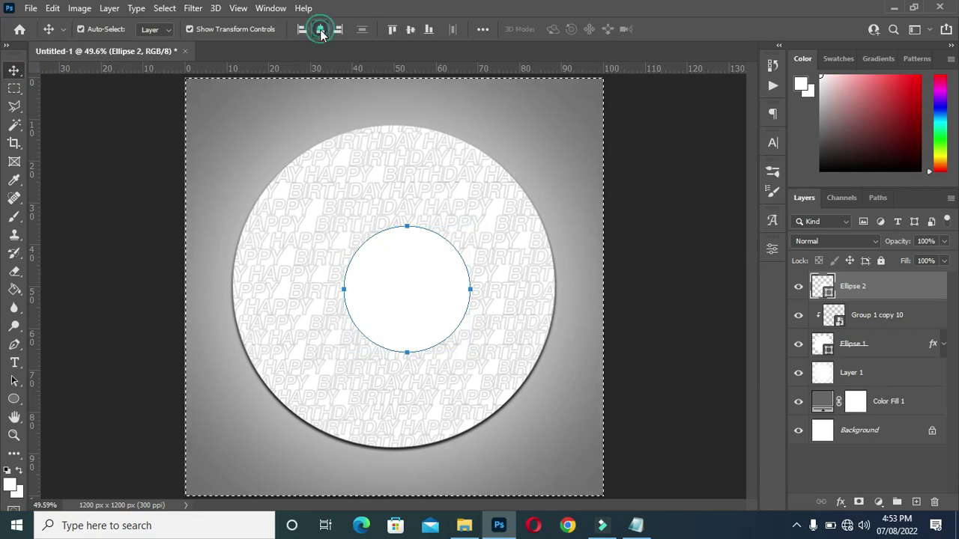
left_click(410, 30)
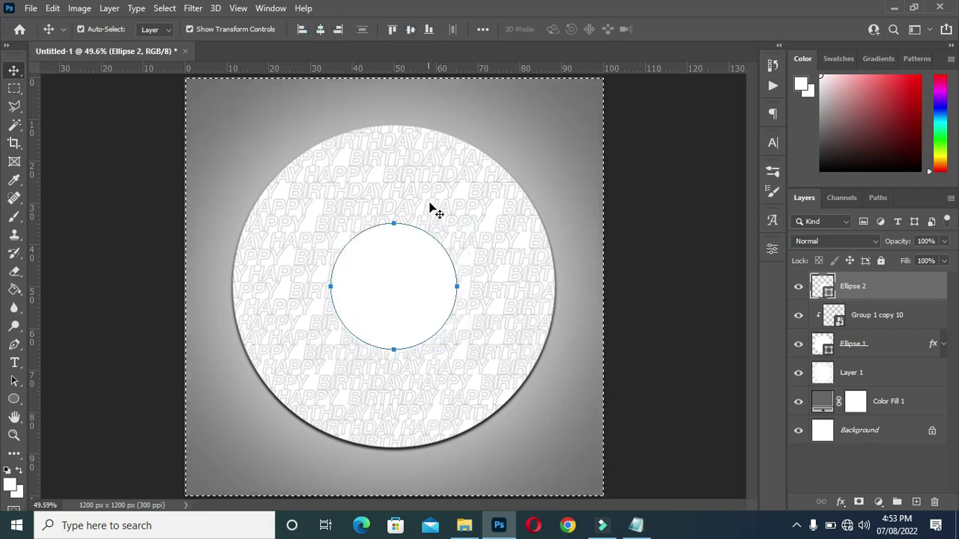
Step: Deselect the canvas and scale the small white circle down slightly around its centre
key("ctrl+d")
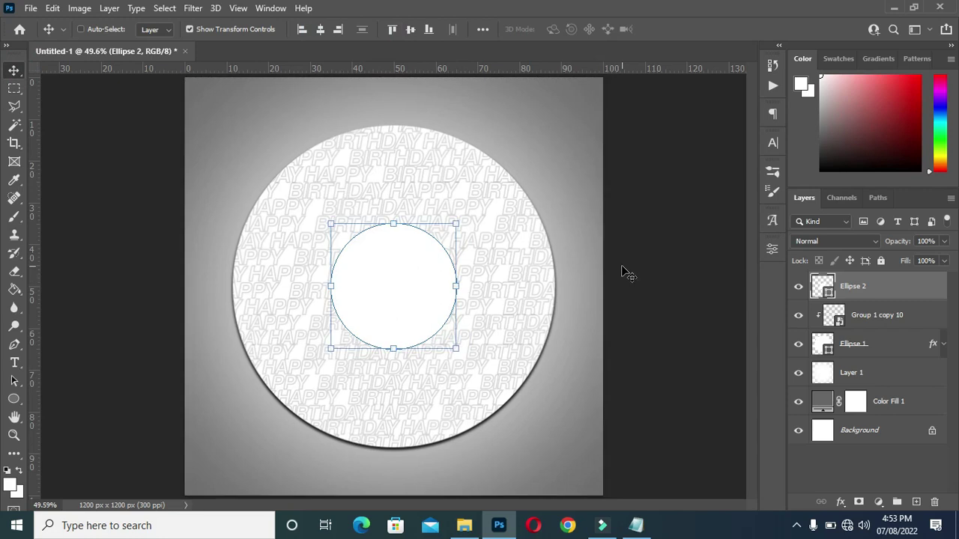
key("ctrl")
left_click_drag(454, 352, 444, 348)
left_click(693, 29)
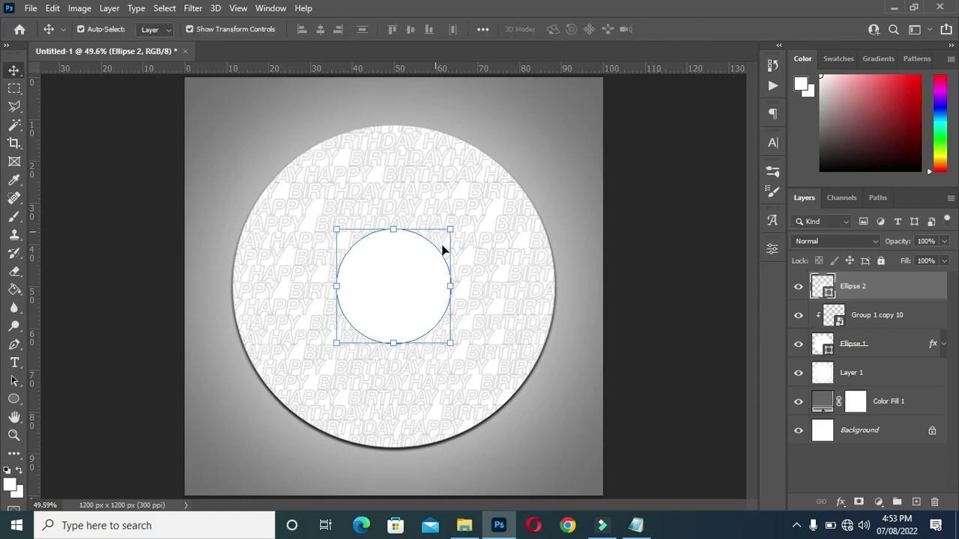
Step: Duplicate the small white circle's layer and hide the copy
scroll(441, 242, "up", 1)
left_click_drag(880, 291, 918, 500)
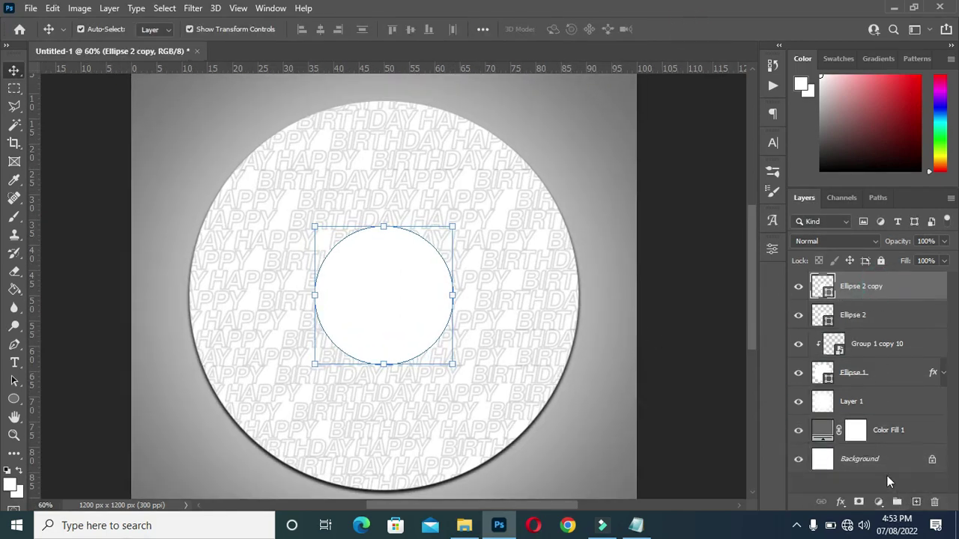
left_click(800, 293)
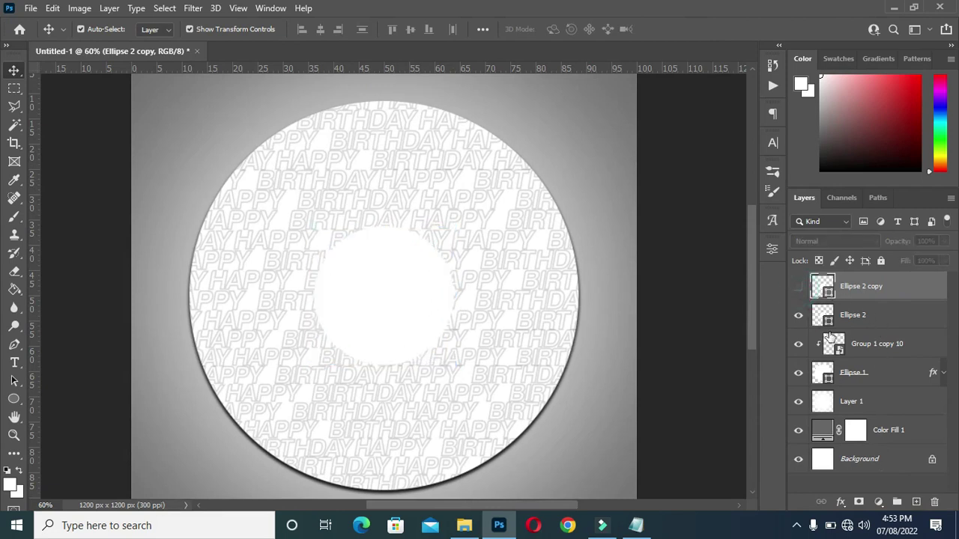
Step: Recolour the original small circle light grey (#bdbdbd) and show its white copy again
double_click(829, 323)
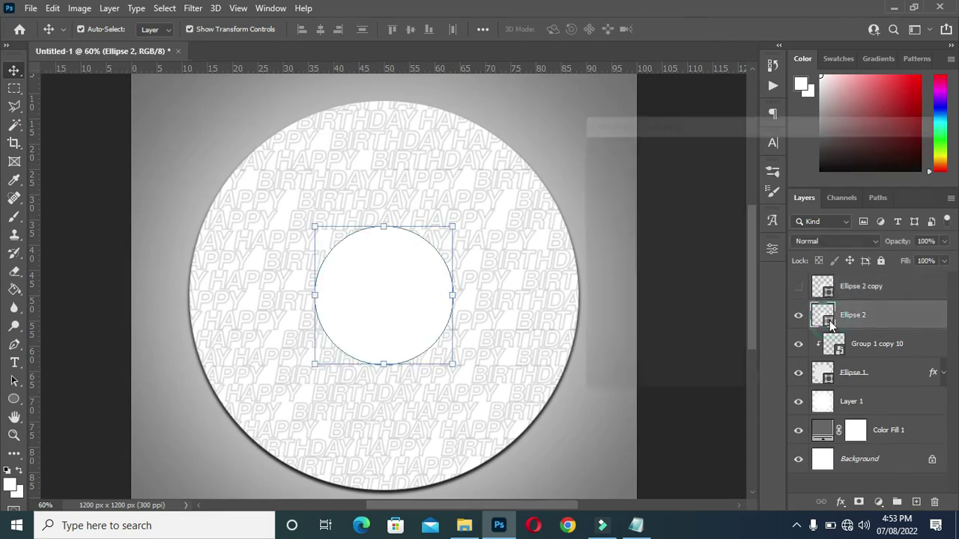
left_click_drag(593, 218, 588, 206)
left_click(883, 149)
key("v")
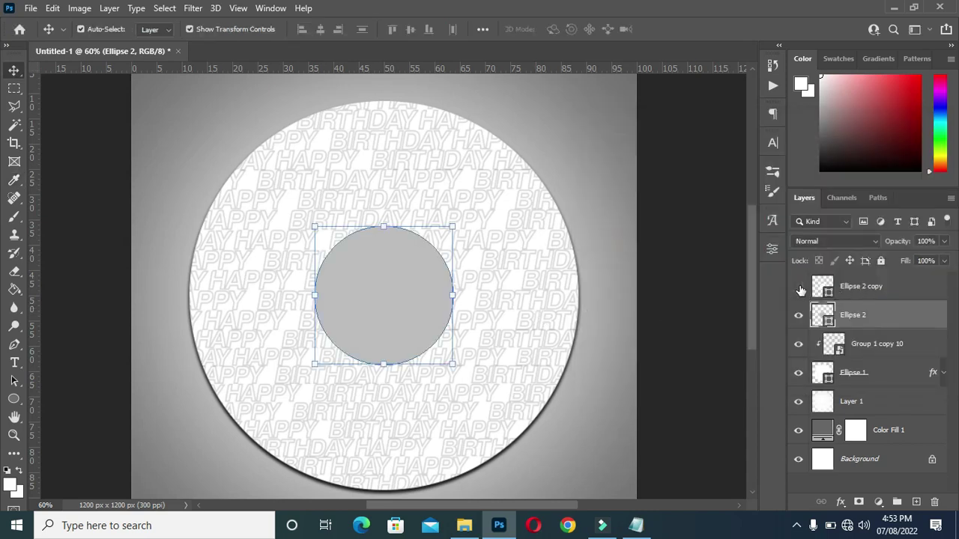
left_click(799, 287)
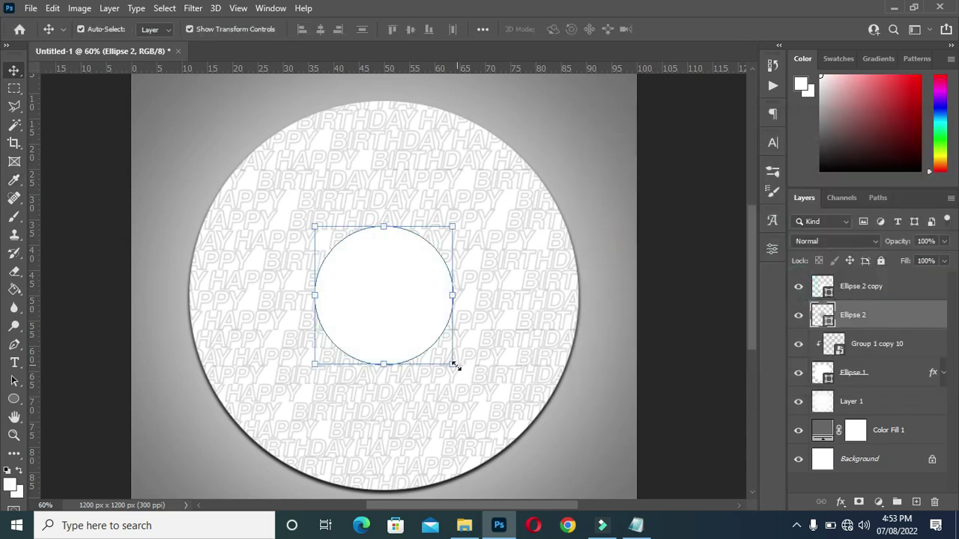
Step: Scale the white copy of the small circle to about 81% around its centre, leaving a grey ring around it
left_click_drag(452, 364, 443, 355)
key("ctrl+z")
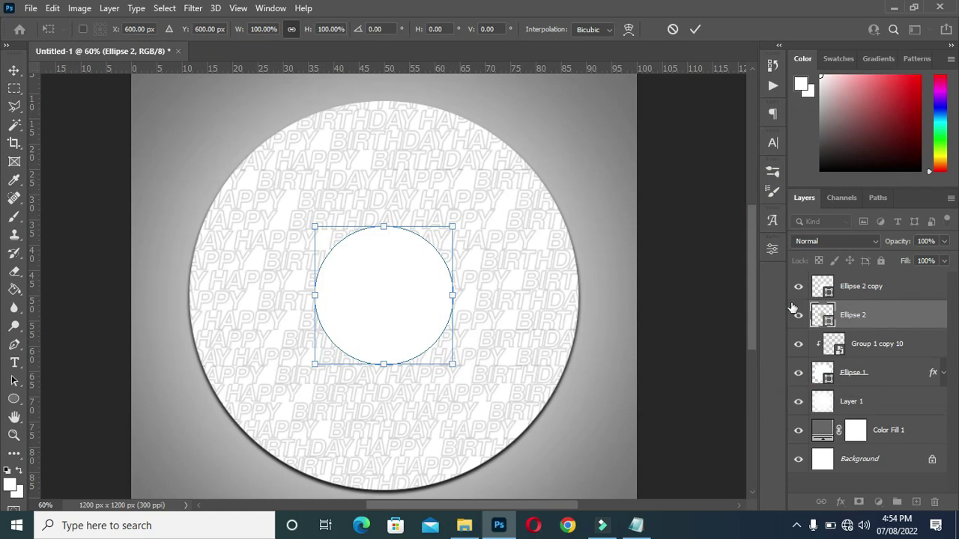
left_click(863, 286)
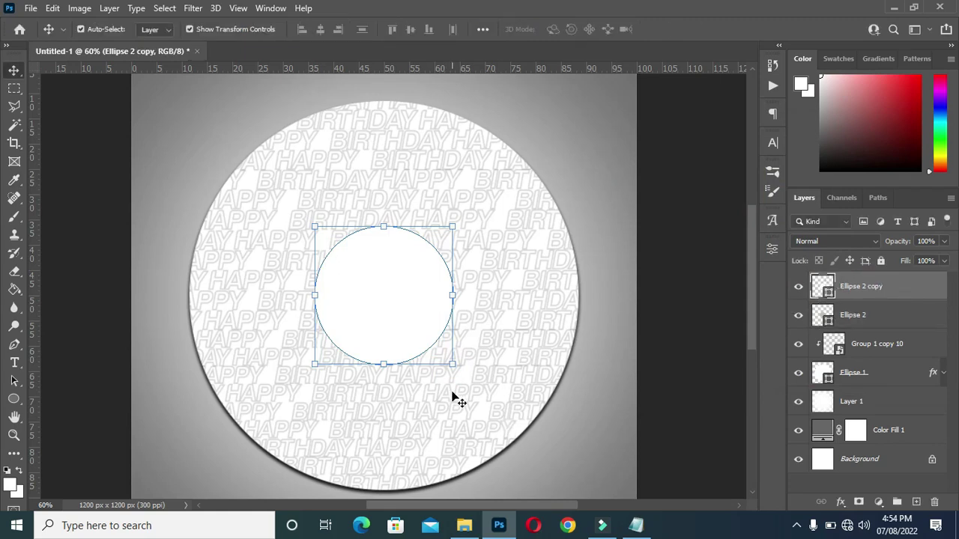
left_click_drag(452, 364, 437, 355)
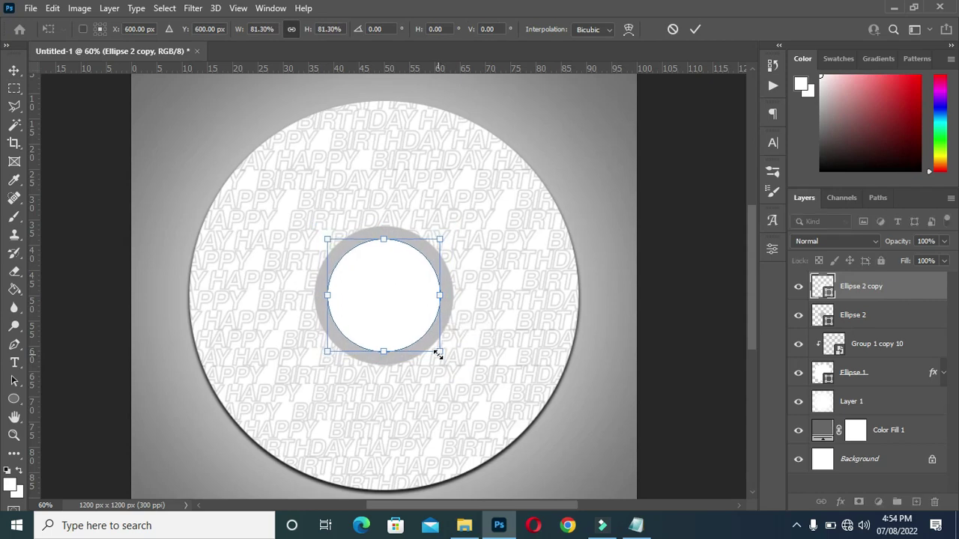
left_click(696, 29)
Step: Recolour the inner white circle a lighter grey, #d4d3d3
scroll(433, 275, "up", 2)
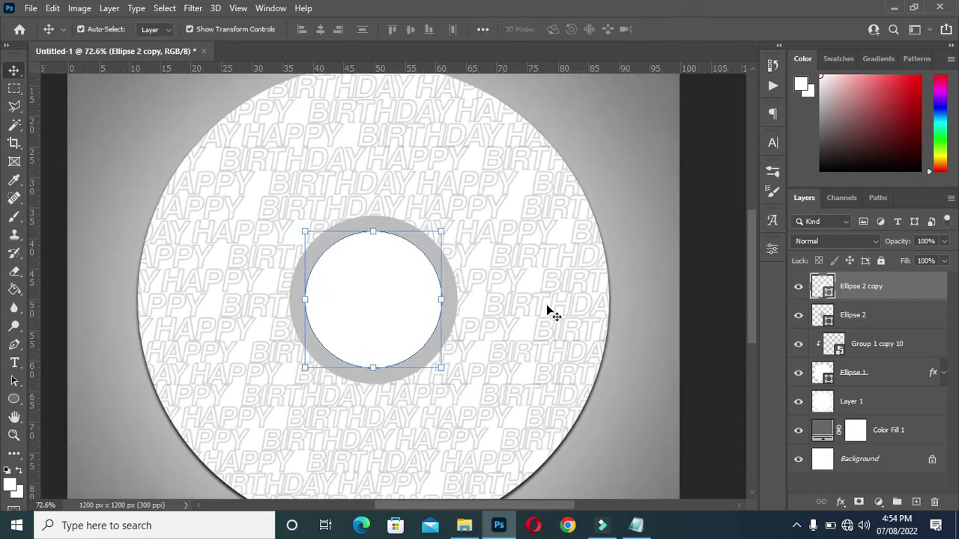
double_click(829, 294)
left_click_drag(588, 198, 588, 185)
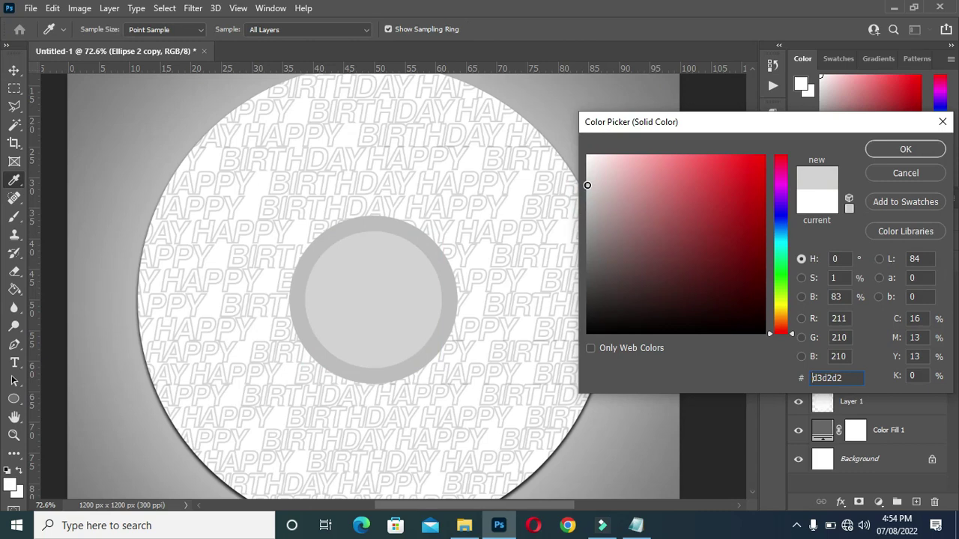
left_click_drag(587, 185, 588, 184)
left_click(903, 149)
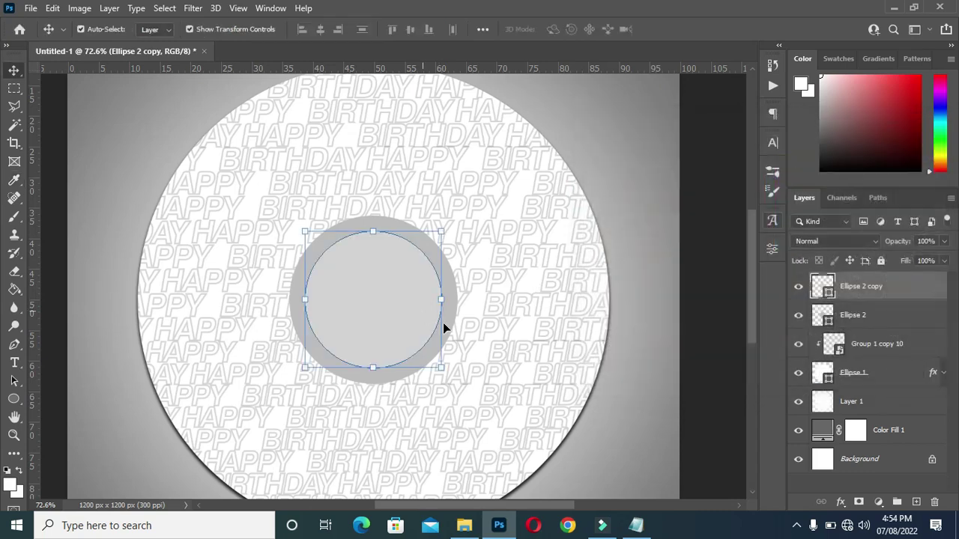
Step: Duplicate the inner light grey circle and scale the copy to about 65% around its centre
left_click_drag(890, 289, 772, 401)
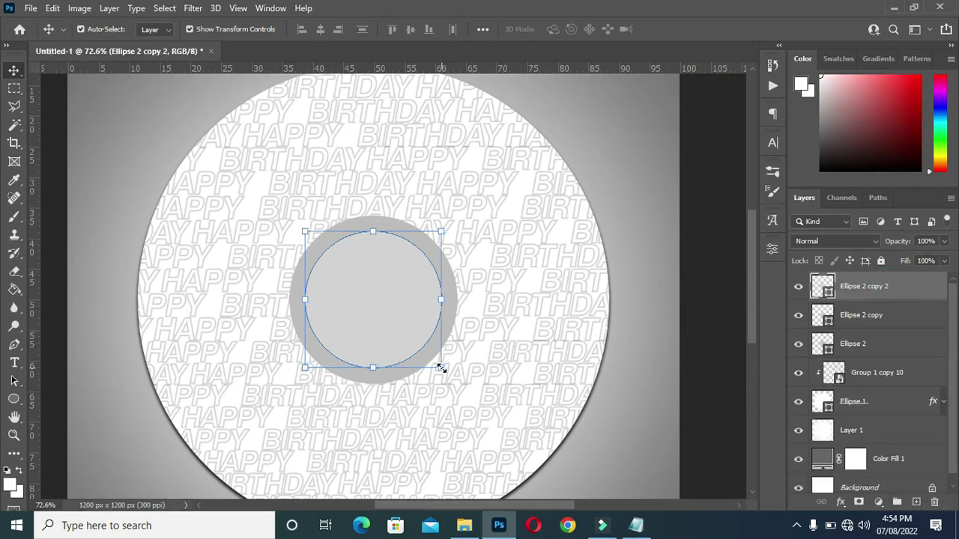
left_click_drag(441, 368, 416, 342)
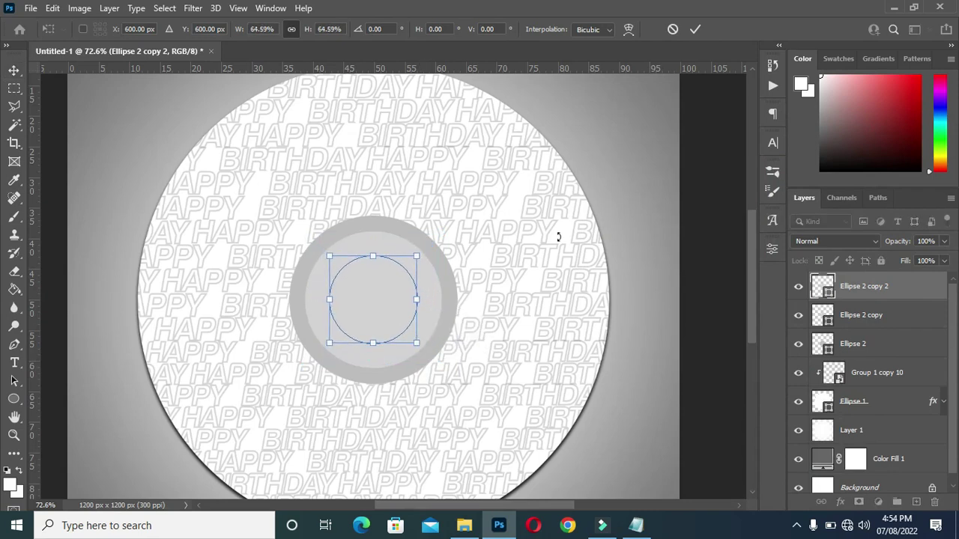
left_click(697, 29)
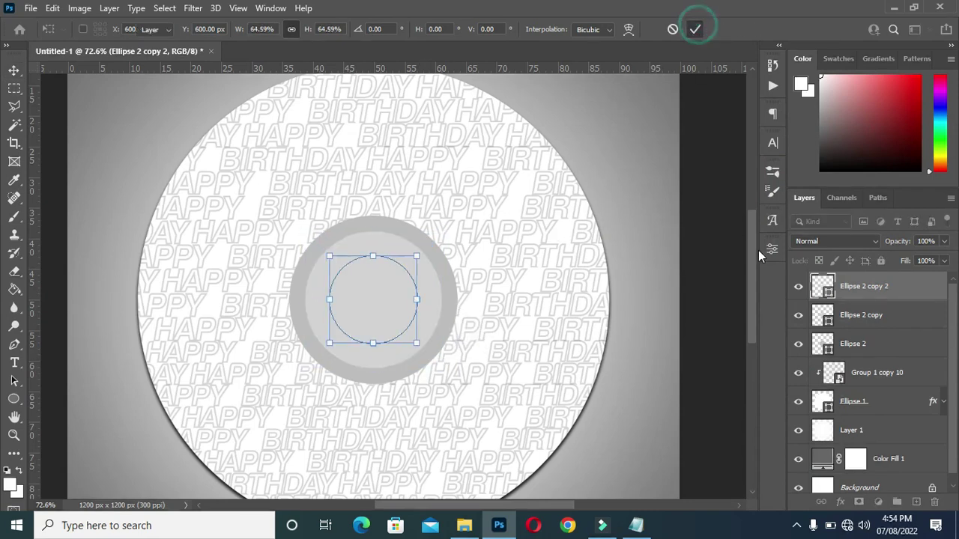
Step: Recolour the new innermost circle very light grey, #e3e0e0
double_click(827, 289)
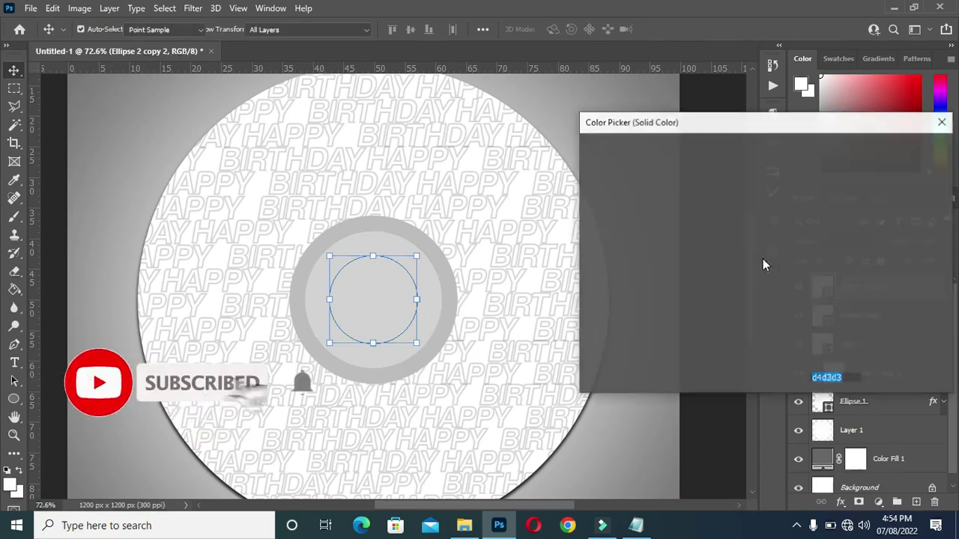
left_click(589, 178)
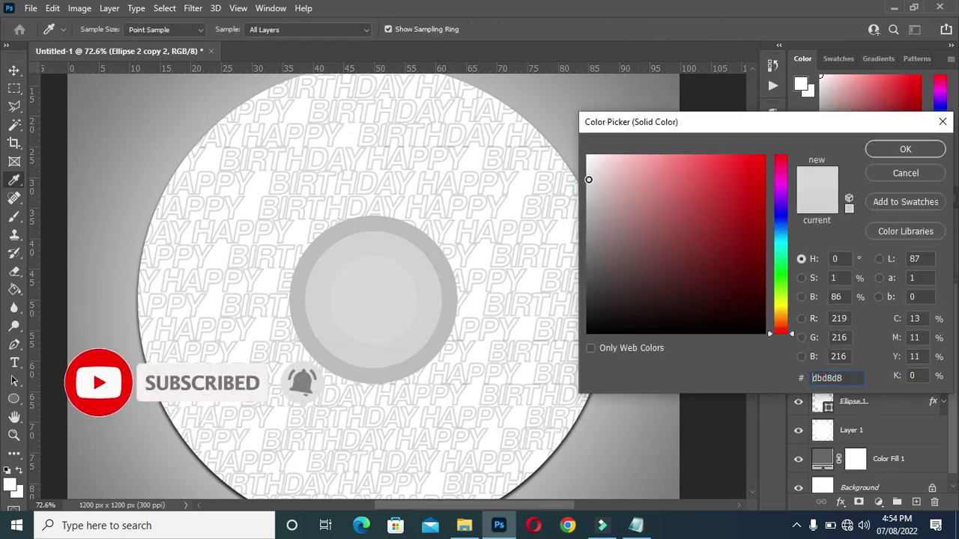
left_click_drag(589, 179, 589, 174)
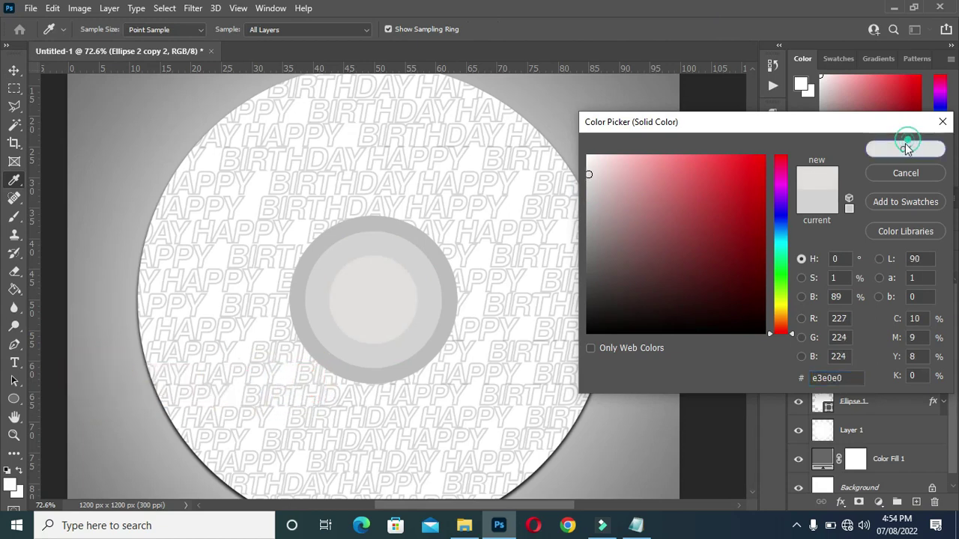
left_click(905, 148)
left_click(707, 296)
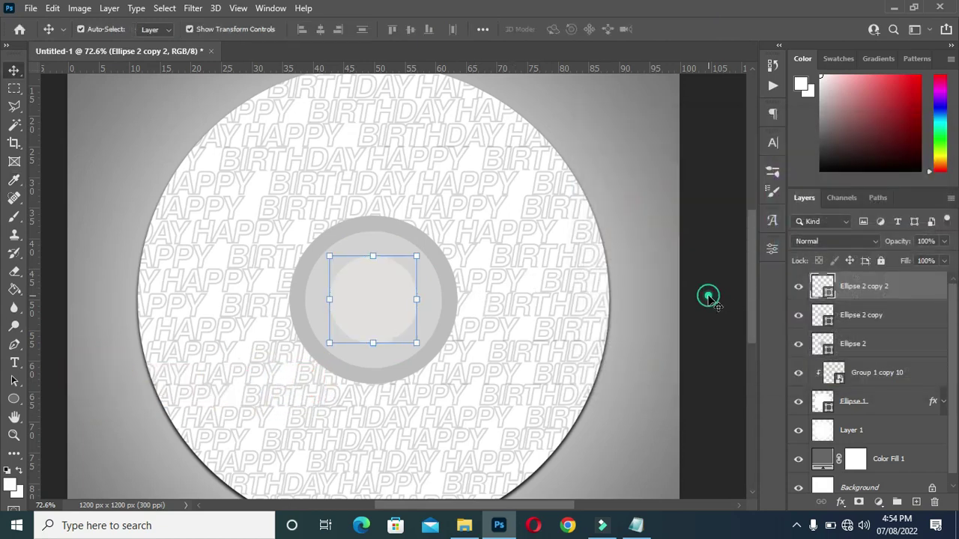
Step: Duplicate the very light grey circle and scale the copy to about 77% around its centre
left_click(397, 313)
left_click_drag(889, 286, 917, 500)
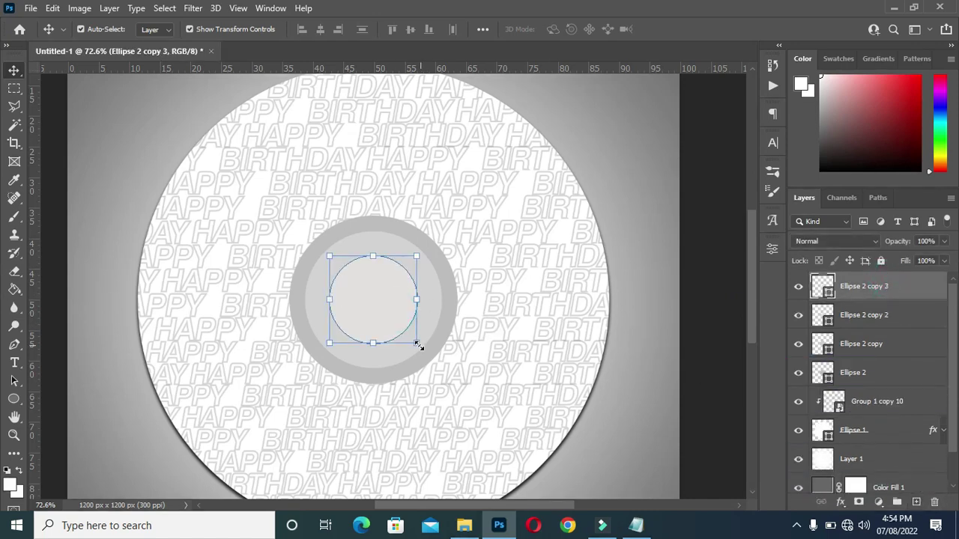
left_click_drag(418, 343, 407, 335)
left_click(695, 29)
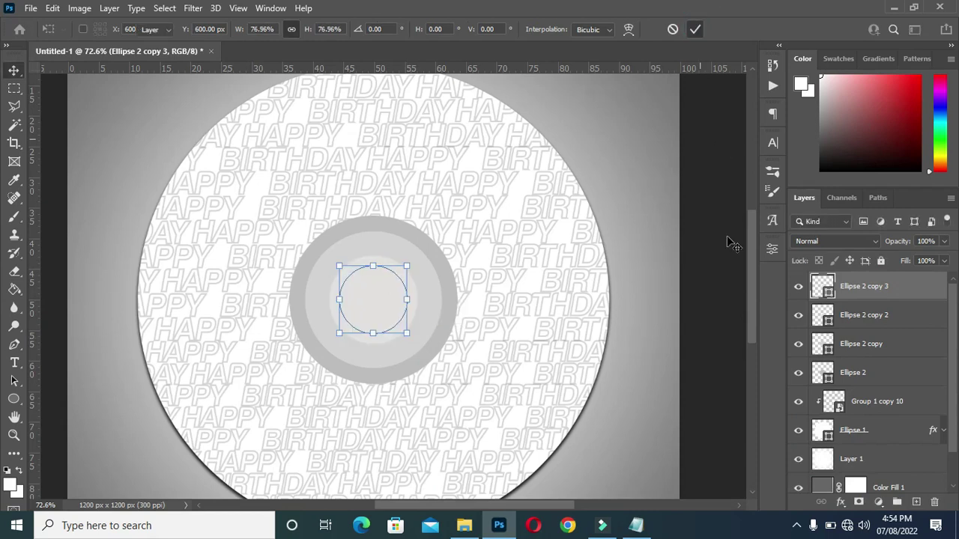
Step: Fill the topmost circle with the grey #bdbdbd sampled from the outer ring
double_click(827, 292)
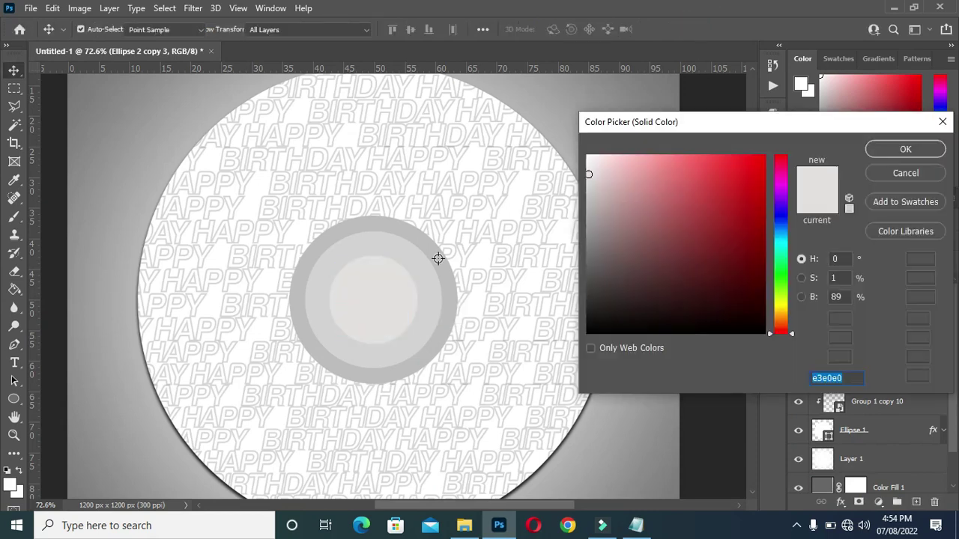
left_click(436, 250)
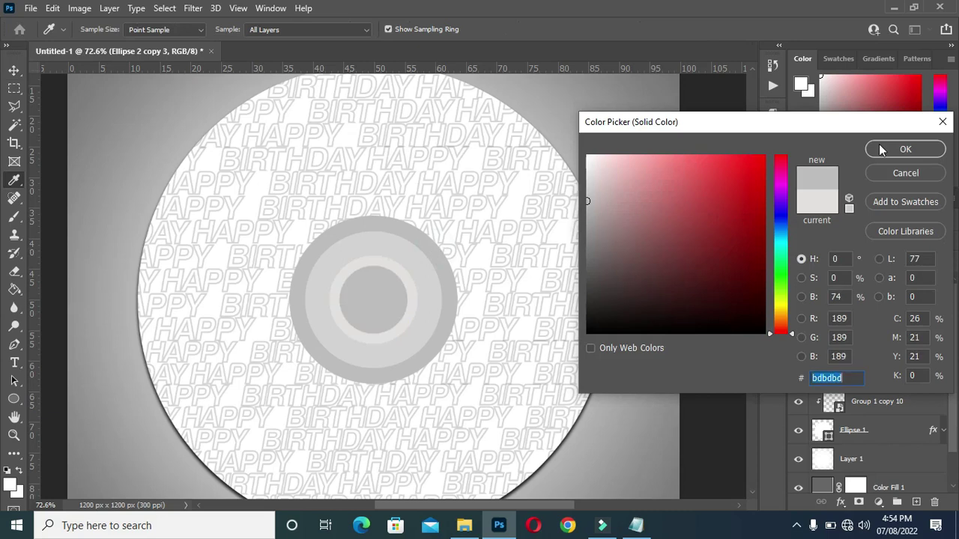
key("Return")
Step: Enlarge the two innermost circles together slightly around their shared centre
scroll(387, 325, "down", 3)
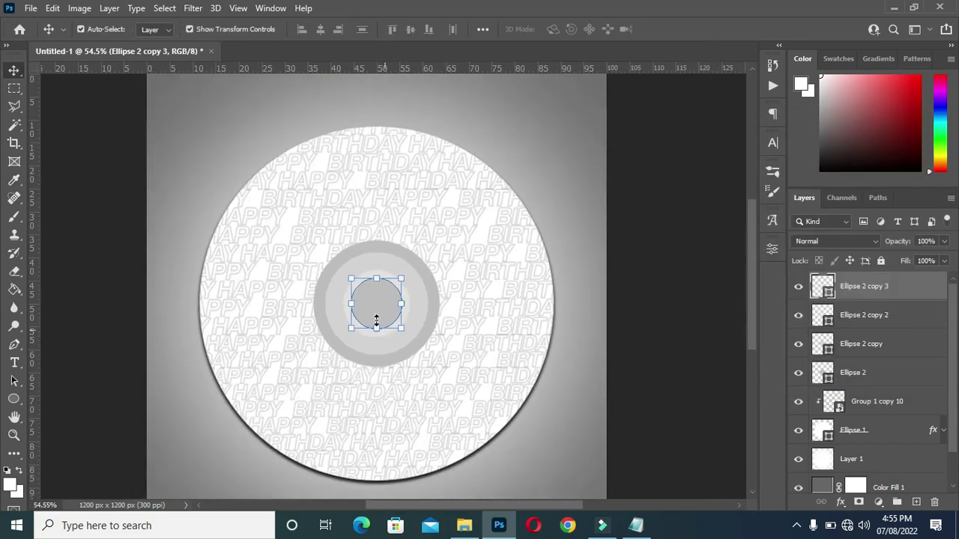
scroll(406, 322, "up", 3)
scroll(397, 318, "down", 1)
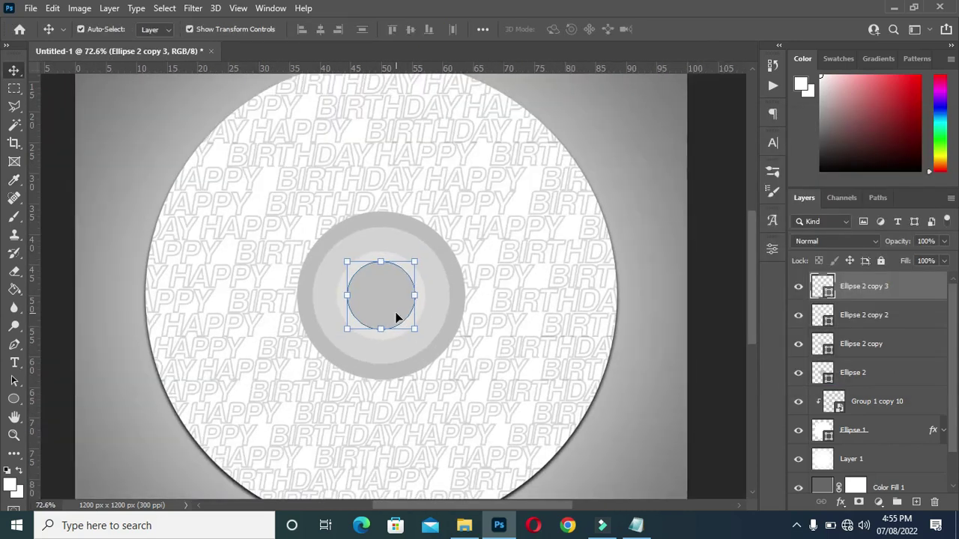
left_click(865, 318, "shift")
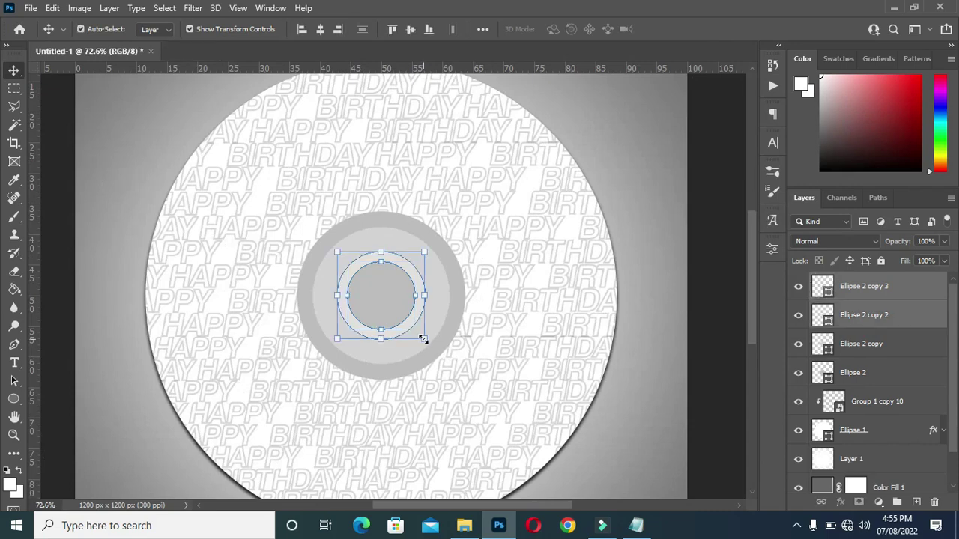
left_click_drag(423, 339, 431, 344)
left_click(693, 30)
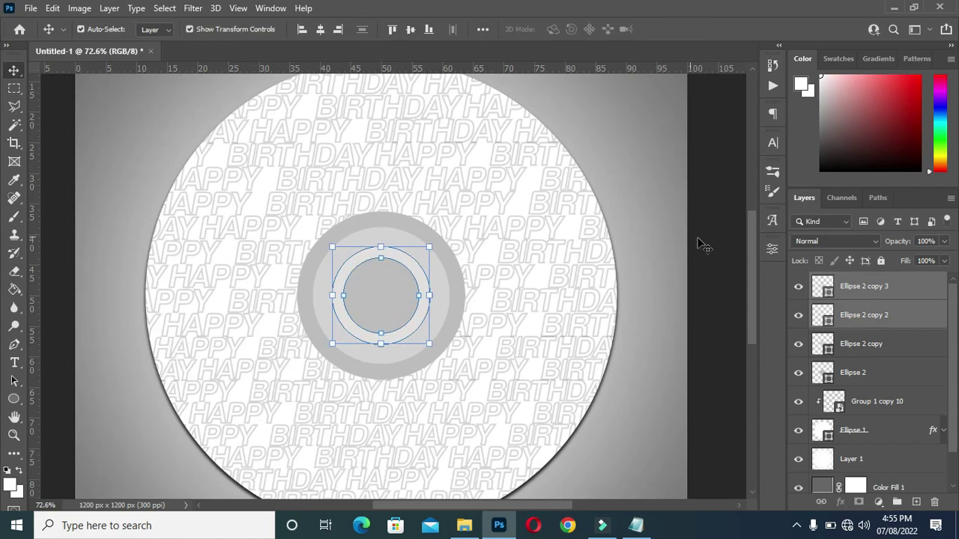
left_click(700, 239)
Step: Scale the innermost grey circle up to about 110% around its centre, thinning the light ring around it
left_click(374, 306)
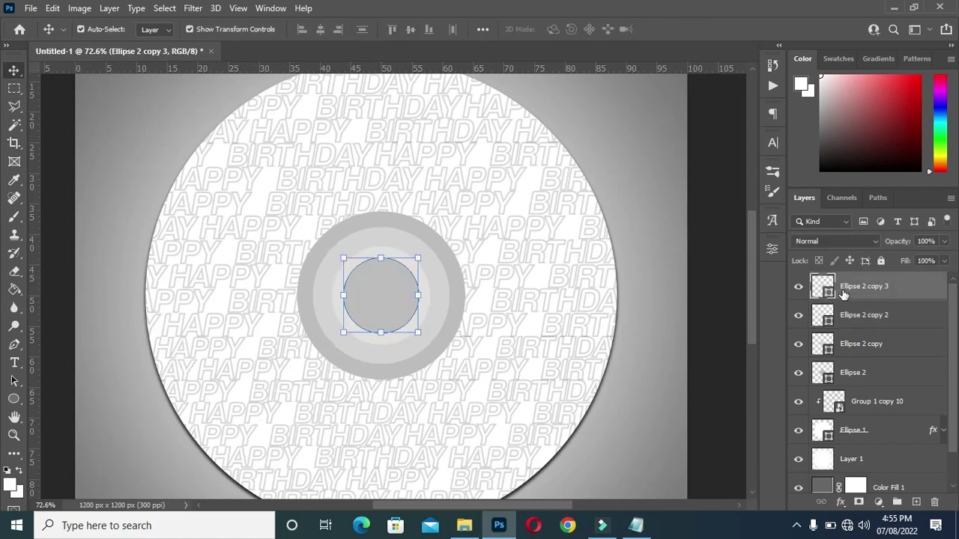
left_click_drag(418, 335, 421, 338)
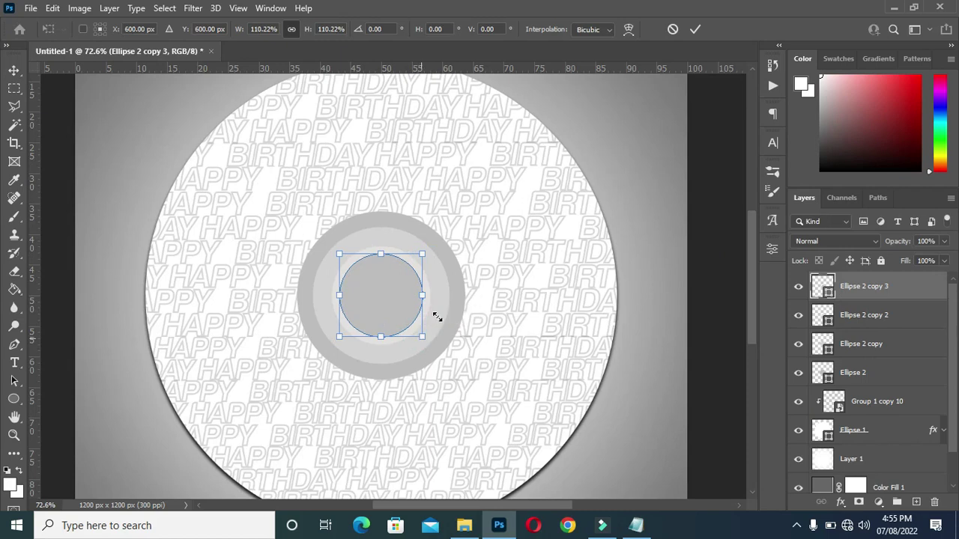
left_click(695, 30)
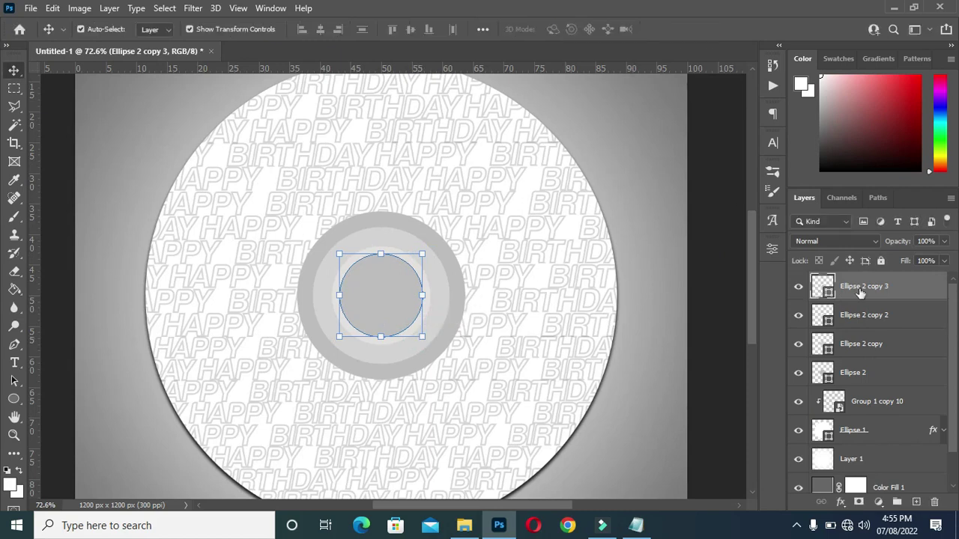
Step: Duplicate the innermost grey circle and scale the copy to about 81% around its centre
key("ctrl+j")
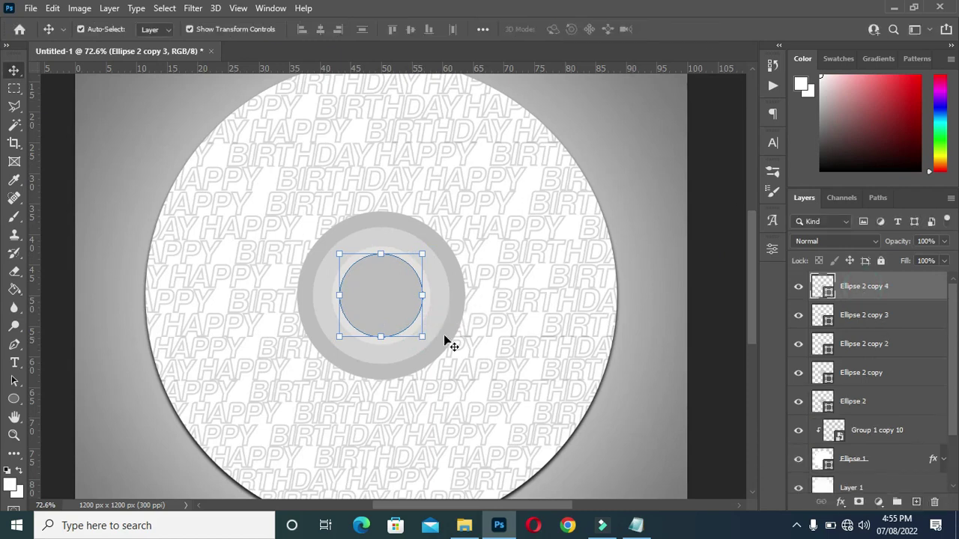
left_click_drag(422, 337, 410, 329)
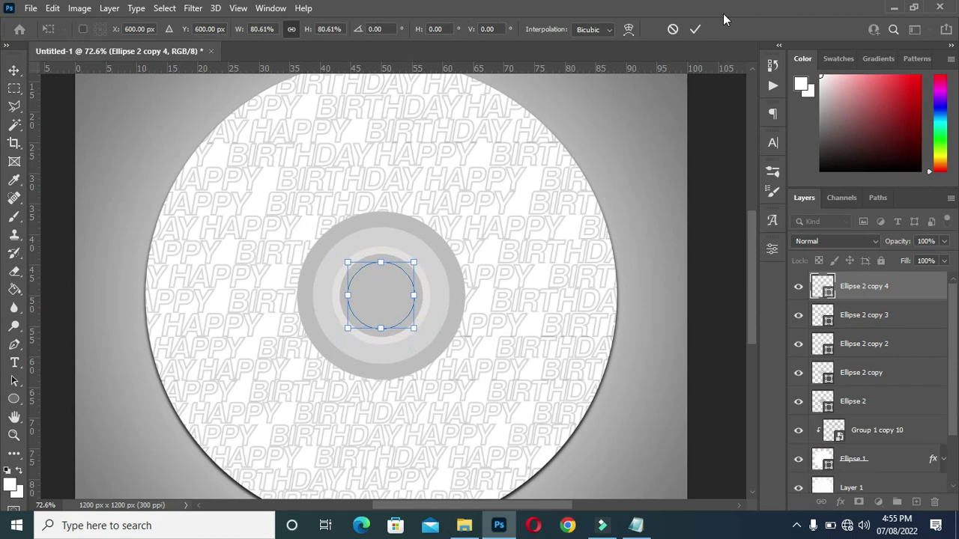
left_click(696, 29)
Step: Recolour the new topmost circle a muted pinkish red
double_click(828, 296)
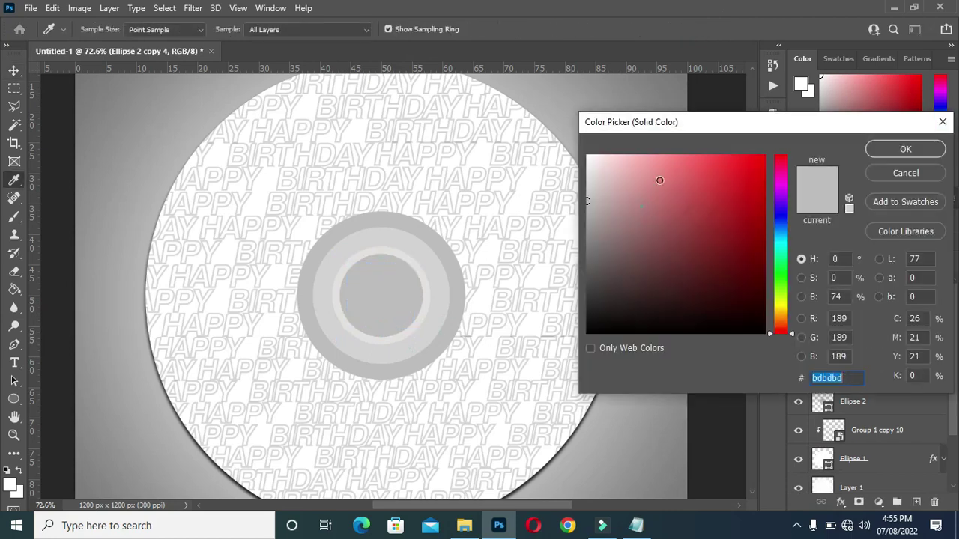
left_click(659, 180)
left_click(905, 149)
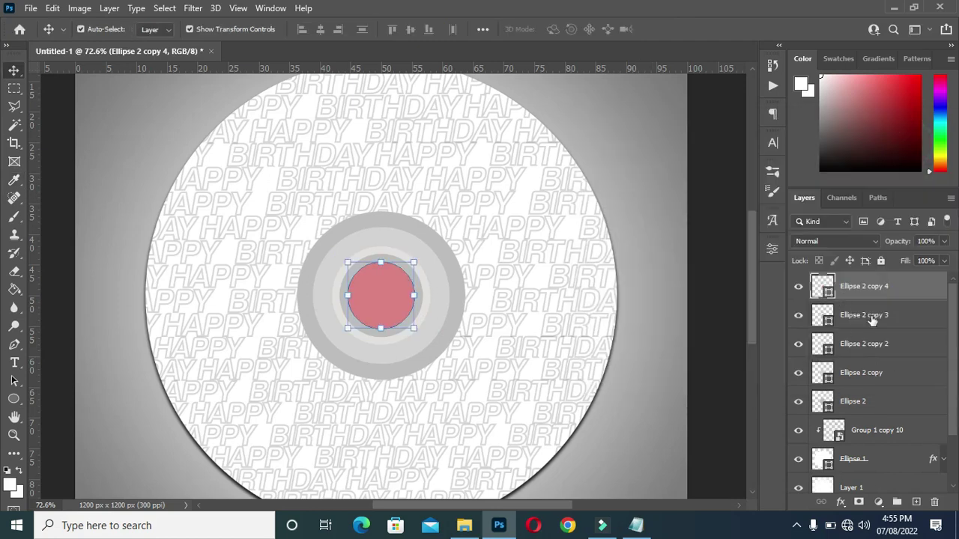
Step: Combine the four grey ring circles, without the pinkish red one, into one smart object and rasterize it
left_click(867, 405)
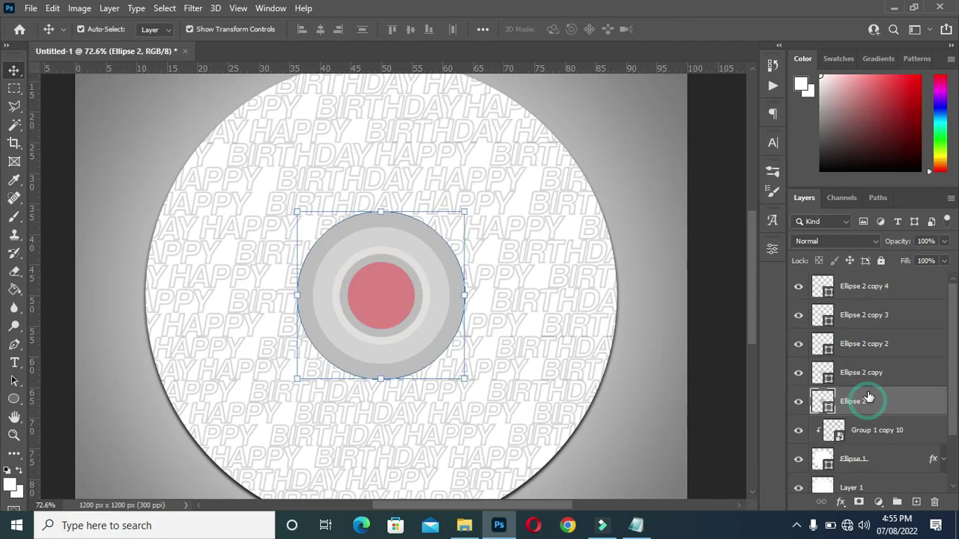
left_click(866, 313, "shift")
right_click(861, 310)
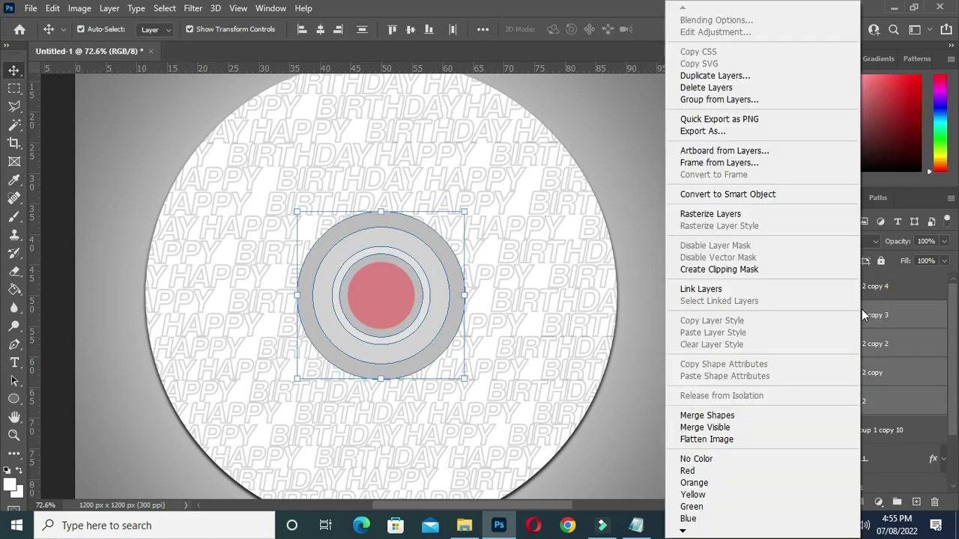
left_click(751, 196)
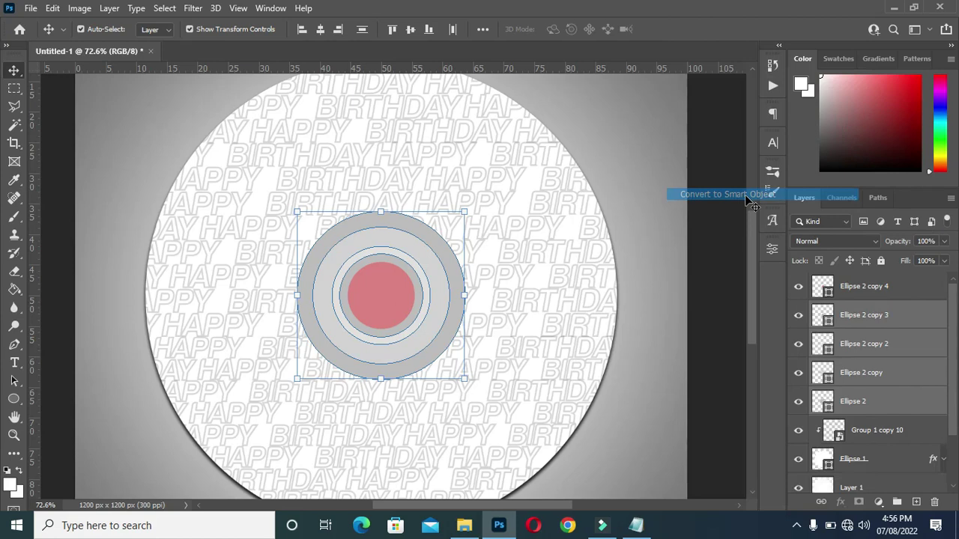
right_click(858, 316)
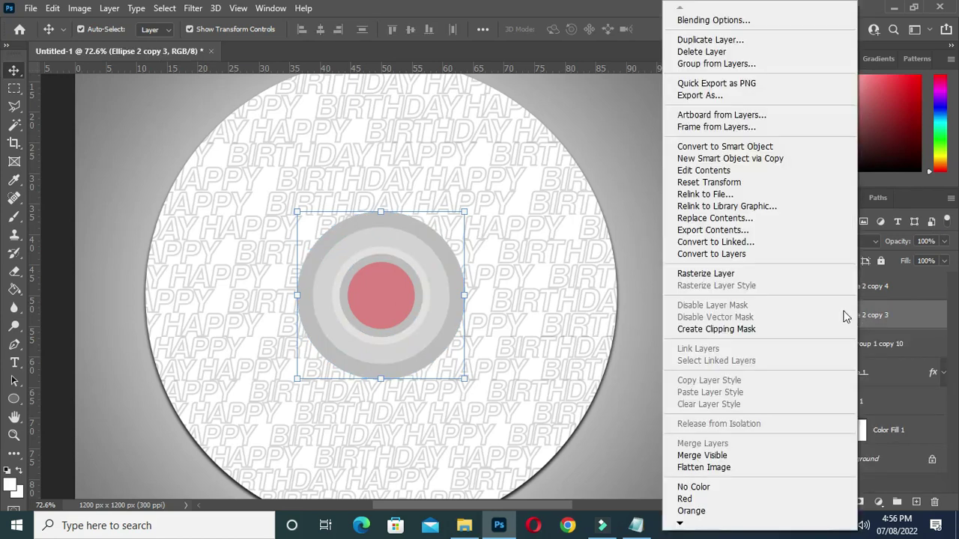
left_click(748, 274)
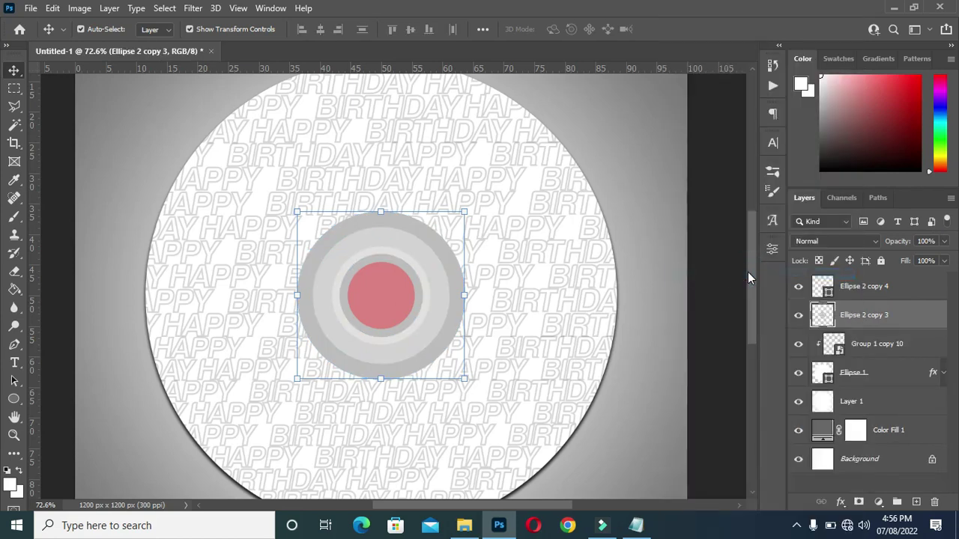
left_click(729, 280)
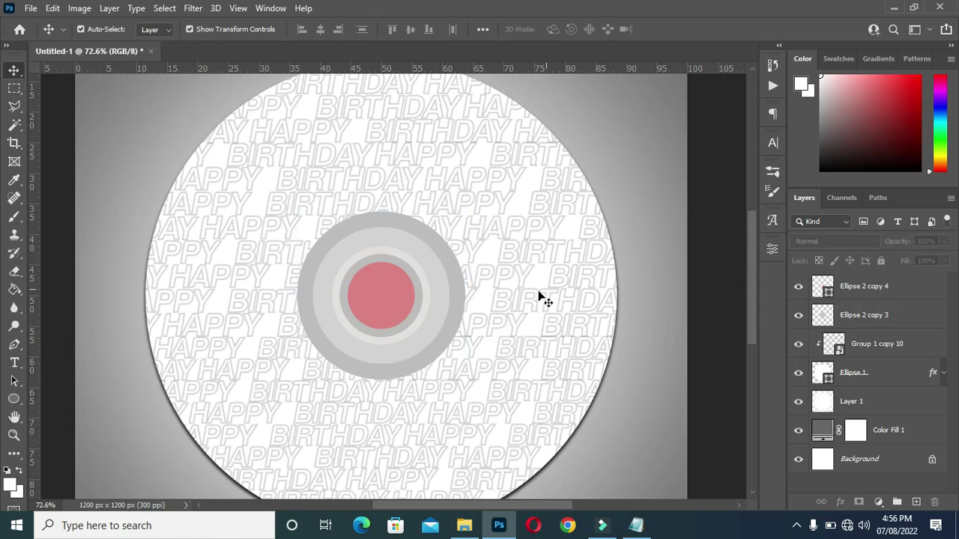
left_click(385, 298)
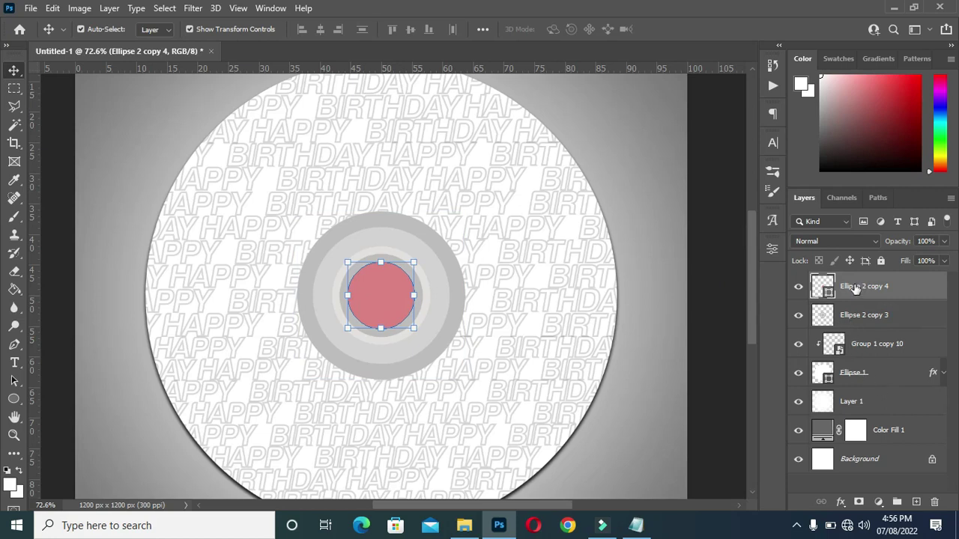
left_click(851, 316)
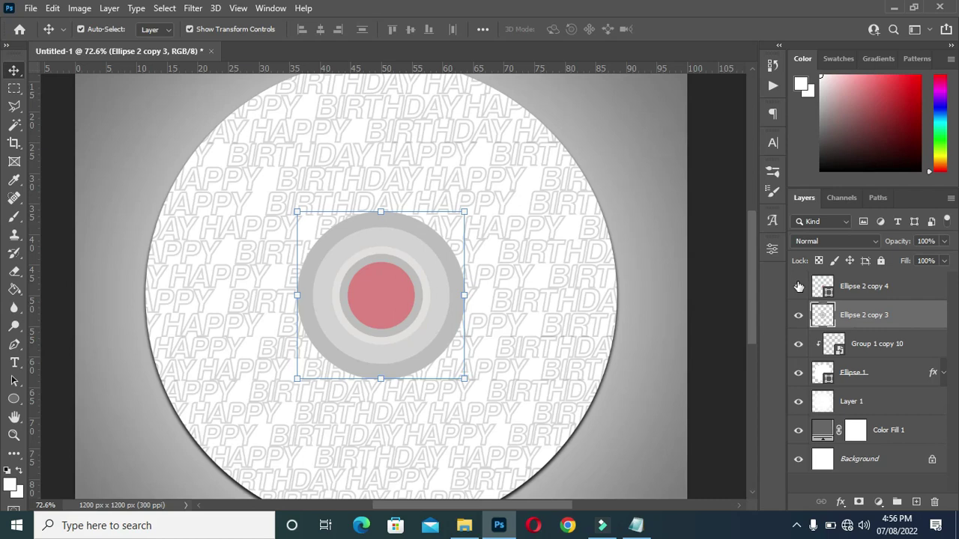
scroll(466, 229, "down", 1)
scroll(413, 291, "up", 1)
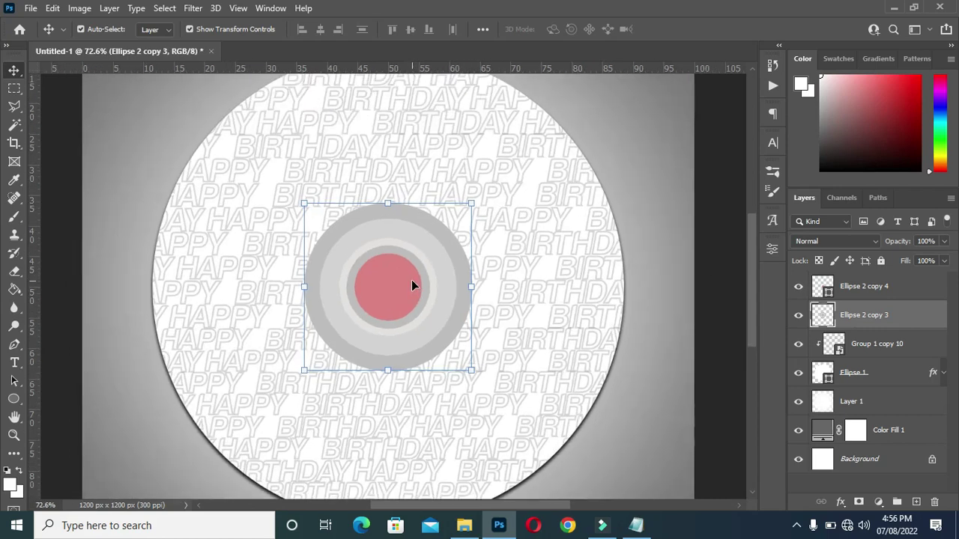
left_click(869, 373)
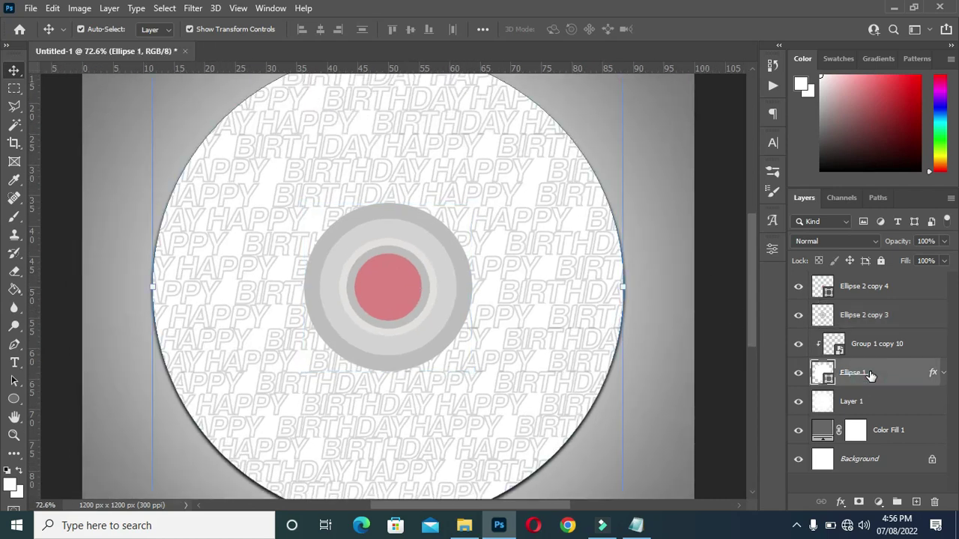
left_click(875, 350)
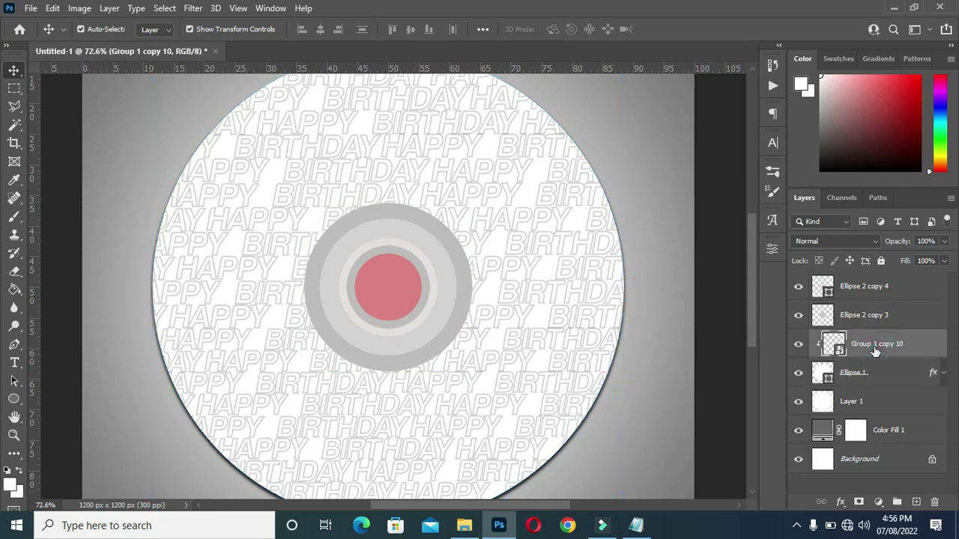
Step: With the grey rings layer active, load the pinkish red circle's outline as a selection and expand it by 6 pixels
left_click(870, 319)
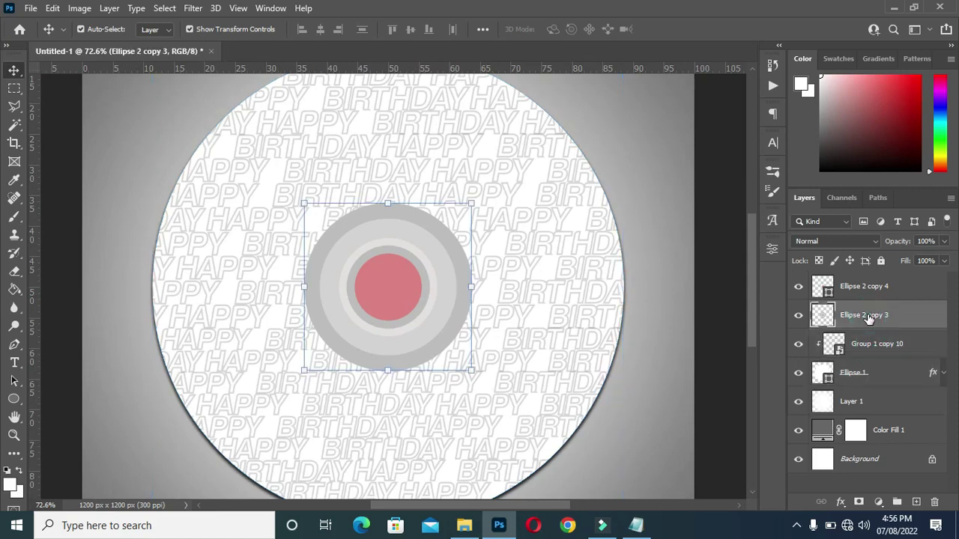
key("ctrl")
left_click(828, 291, "ctrl")
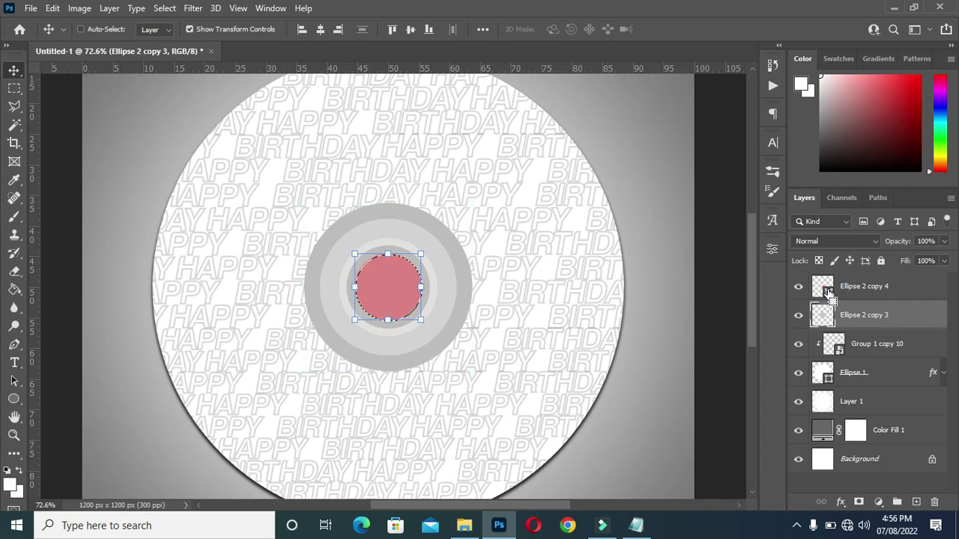
left_click(164, 9)
mouse_move(202, 220)
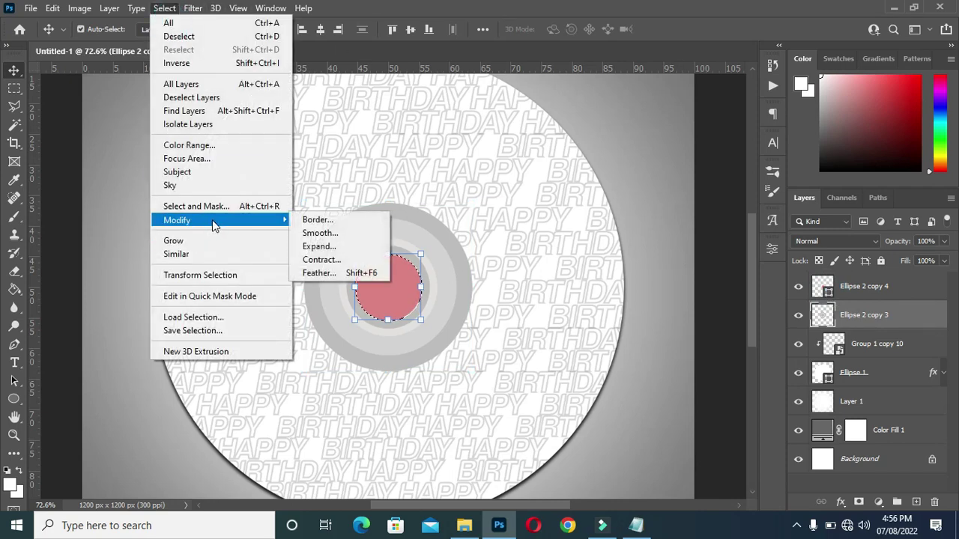
left_click(332, 249)
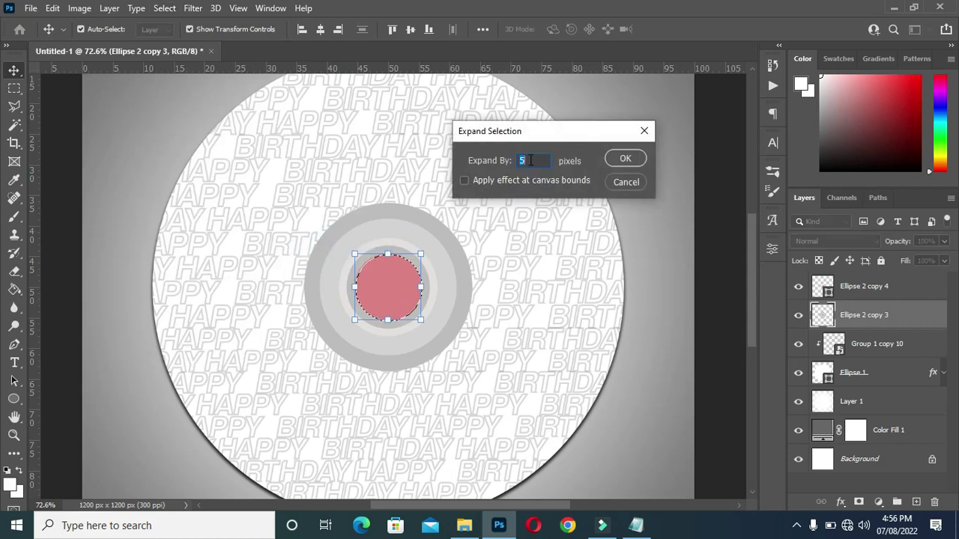
type("6")
left_click(615, 155)
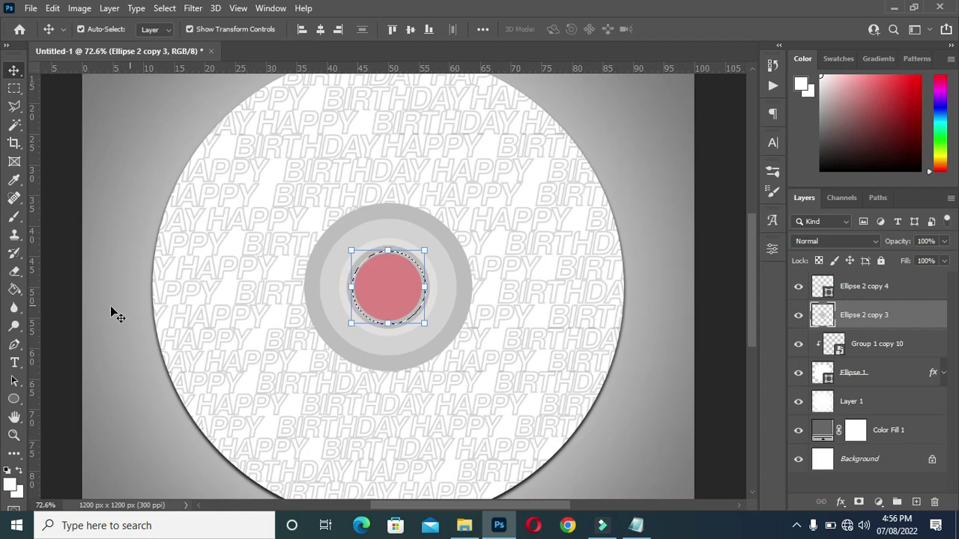
Step: Erase the centre of the grey rings layer inside the circular selection with the Eraser tool
left_click(14, 273)
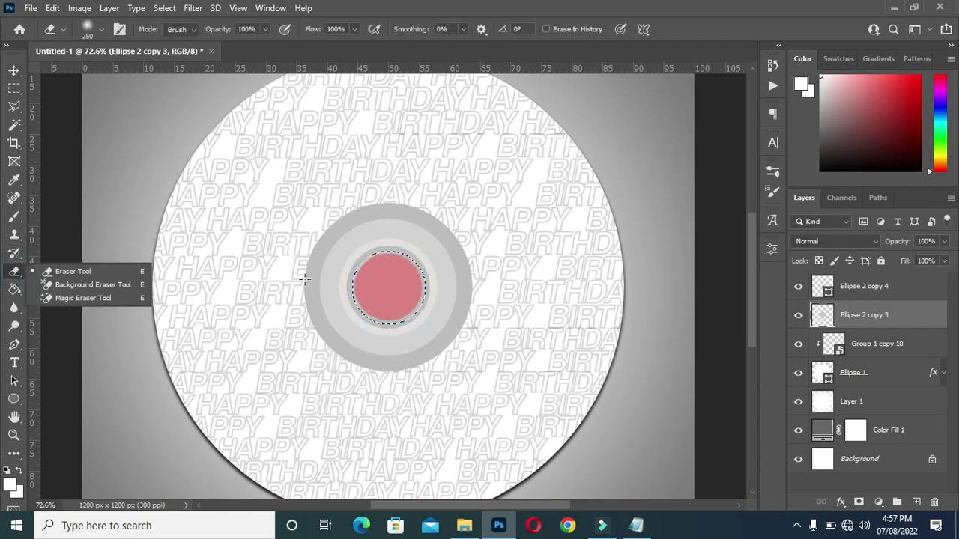
left_click(108, 271)
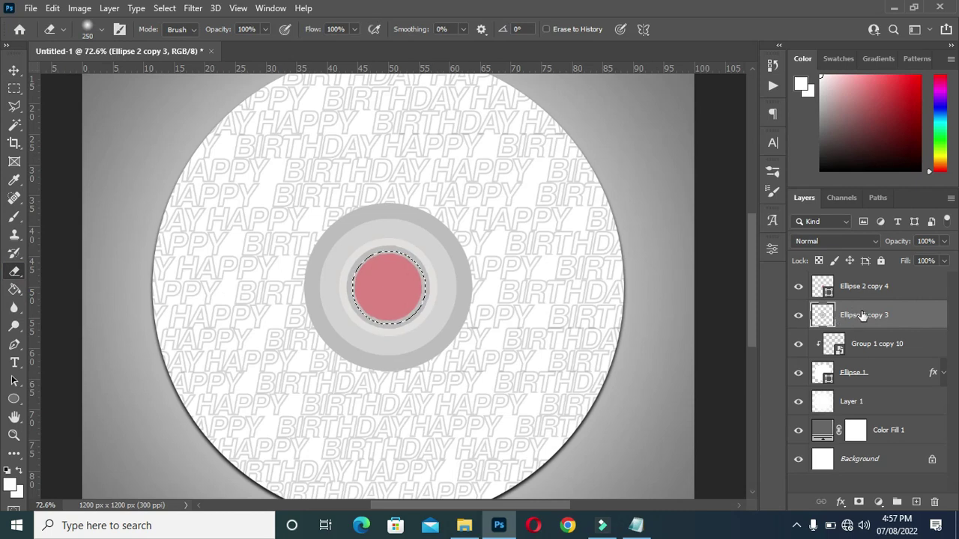
mouse_move(375, 267)
left_mouse_down()
mouse_move(390, 309)
mouse_move(353, 310)
mouse_move(385, 284)
mouse_move(385, 310)
mouse_move(402, 338)
left_mouse_up()
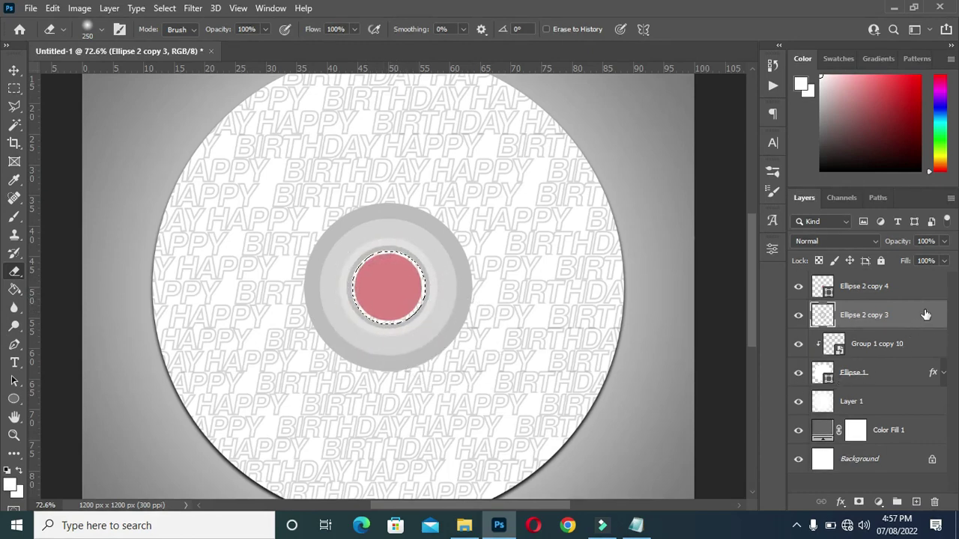
Step: Rasterize the white disc shape layer and erase its centre inside the circular selection
left_click(860, 375)
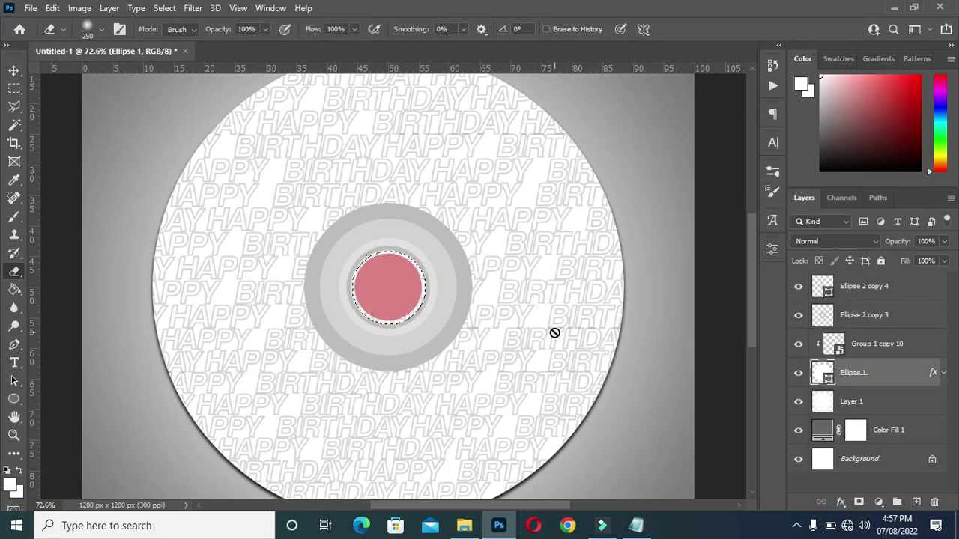
left_click(504, 287)
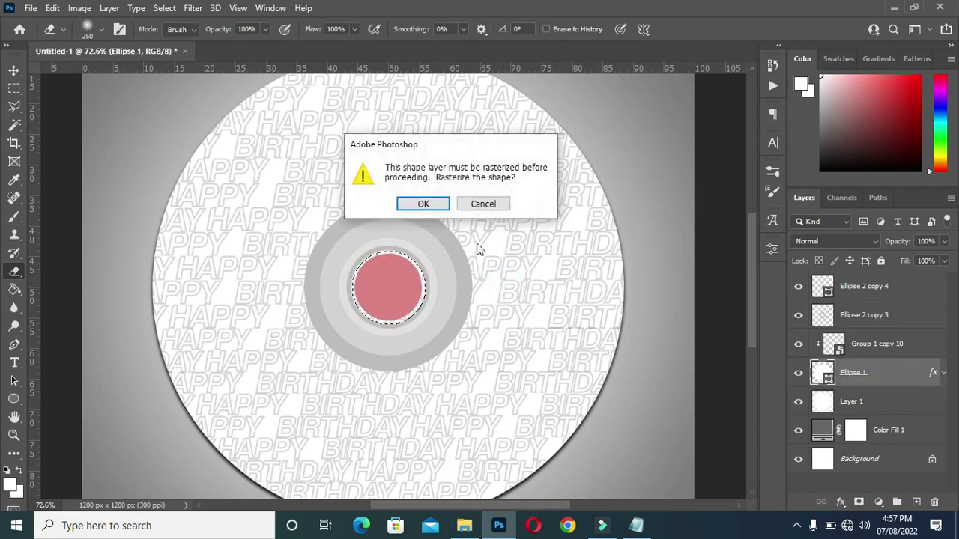
left_click(422, 204)
mouse_move(388, 277)
left_mouse_down()
mouse_move(361, 307)
mouse_move(349, 291)
mouse_move(377, 303)
mouse_move(386, 268)
mouse_move(370, 299)
mouse_move(403, 285)
mouse_move(373, 288)
mouse_move(388, 299)
mouse_move(365, 287)
mouse_move(388, 289)
left_mouse_up()
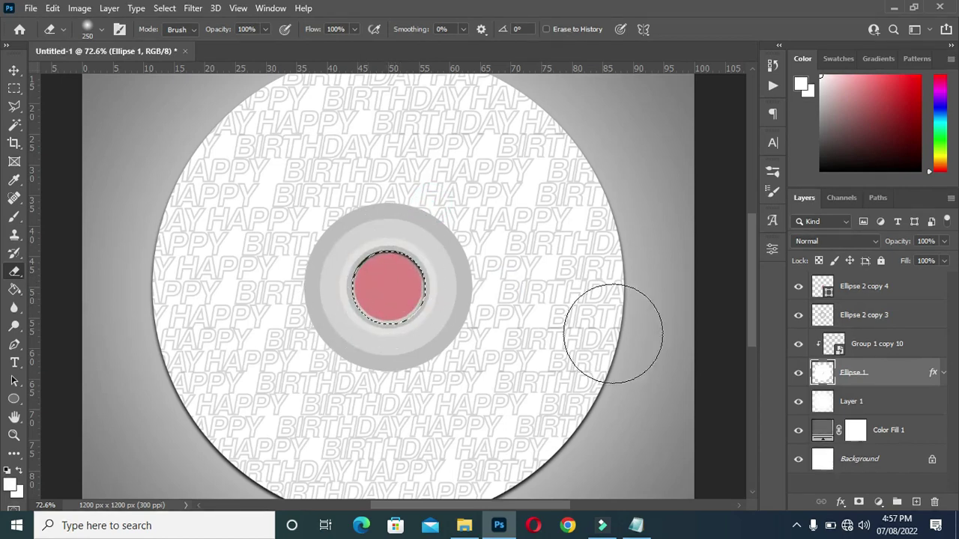
Step: Rasterize the HAPPY BIRTHDAY pattern layer and erase its centre inside the circular selection
left_click(869, 345)
left_click(407, 293)
left_click(449, 210)
left_click_drag(368, 293, 381, 278)
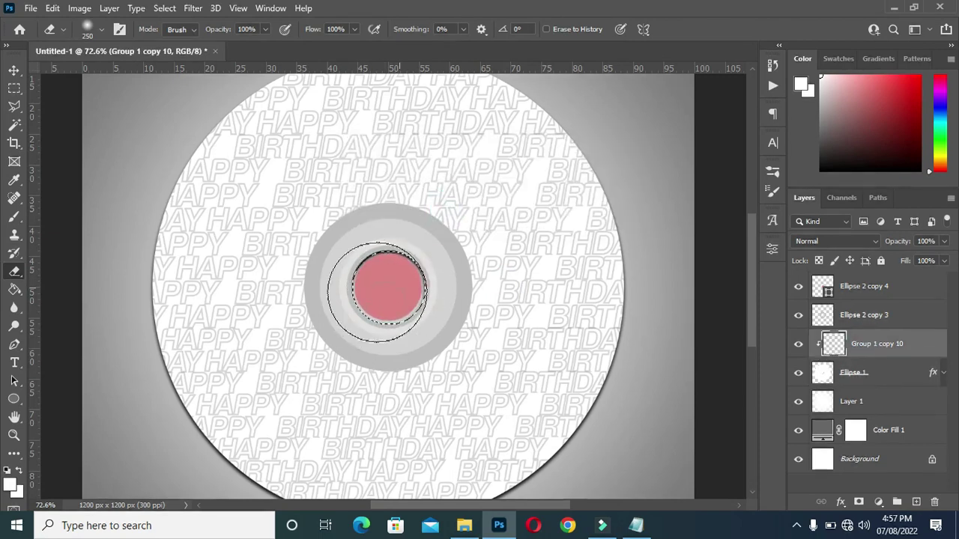
Step: Erase the centre of the overlay layer below the disc inside the circular selection, and deselect
left_click(864, 402)
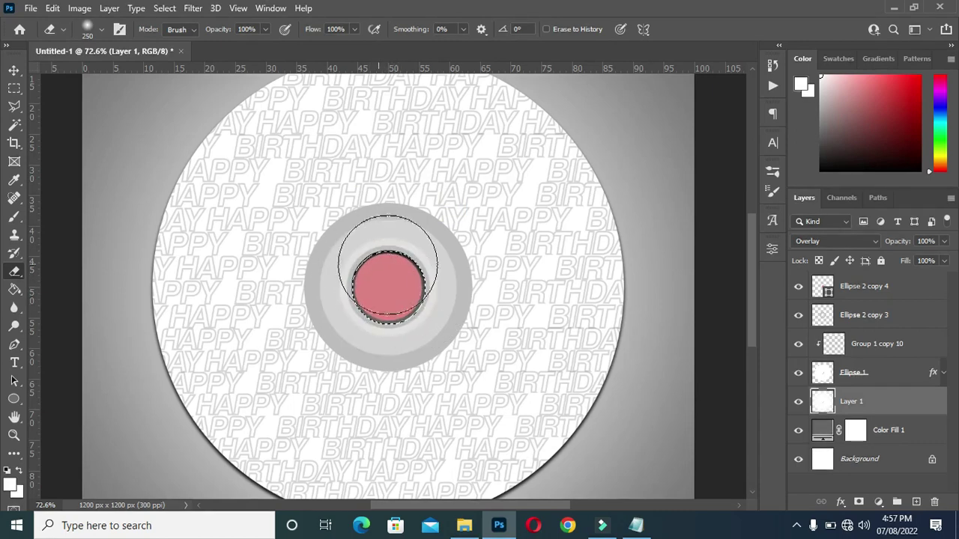
key("ctrl+d")
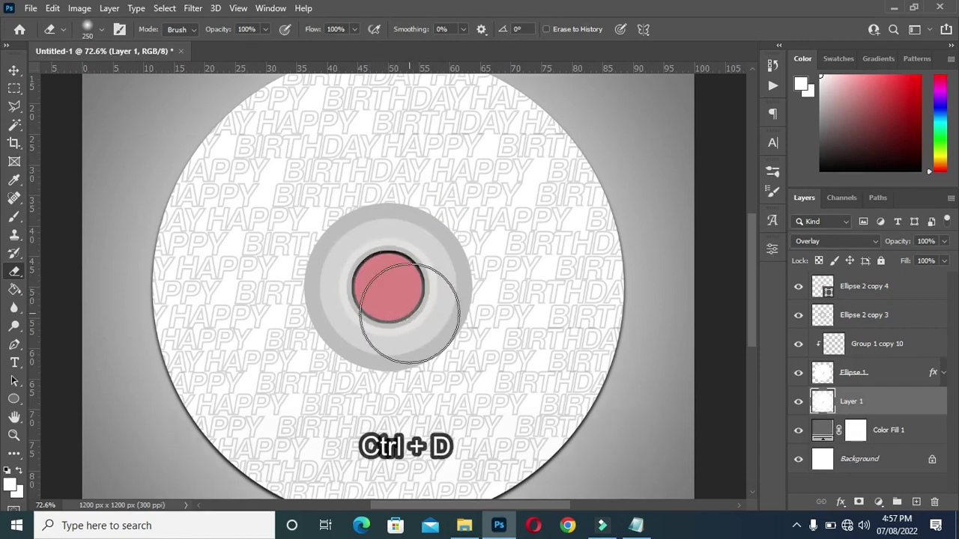
left_click(14, 70)
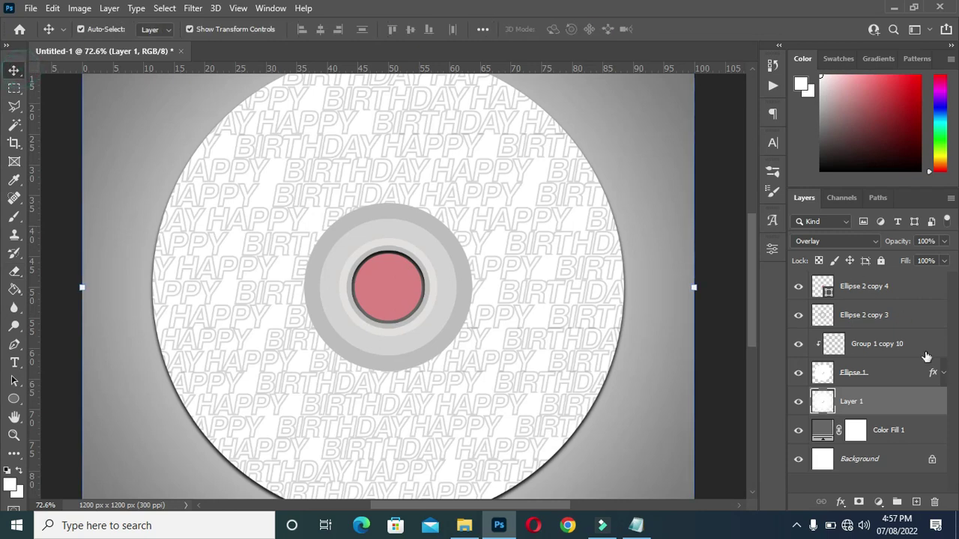
Step: Hide the pinkish red circle layer so the hole in the disc's centre is open
left_click(799, 288)
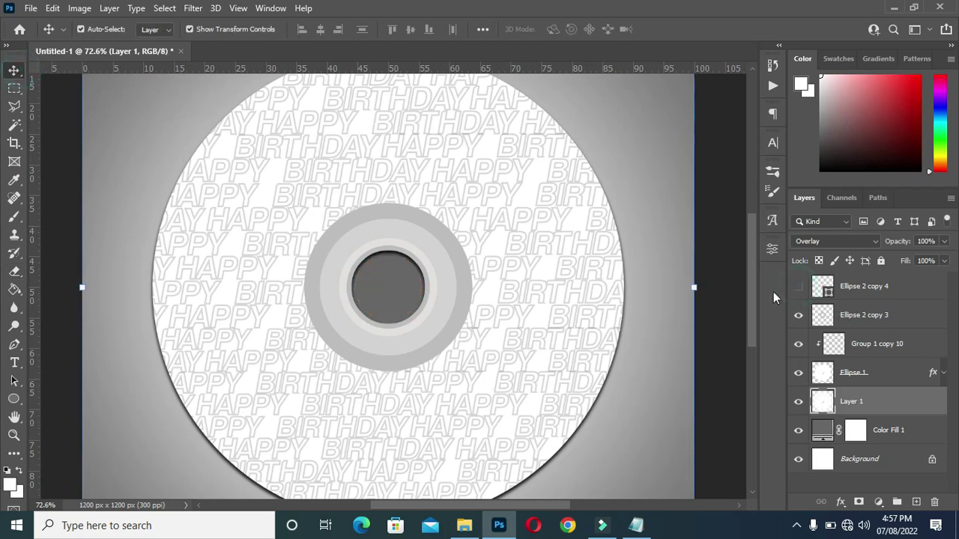
scroll(585, 298, "down", 4)
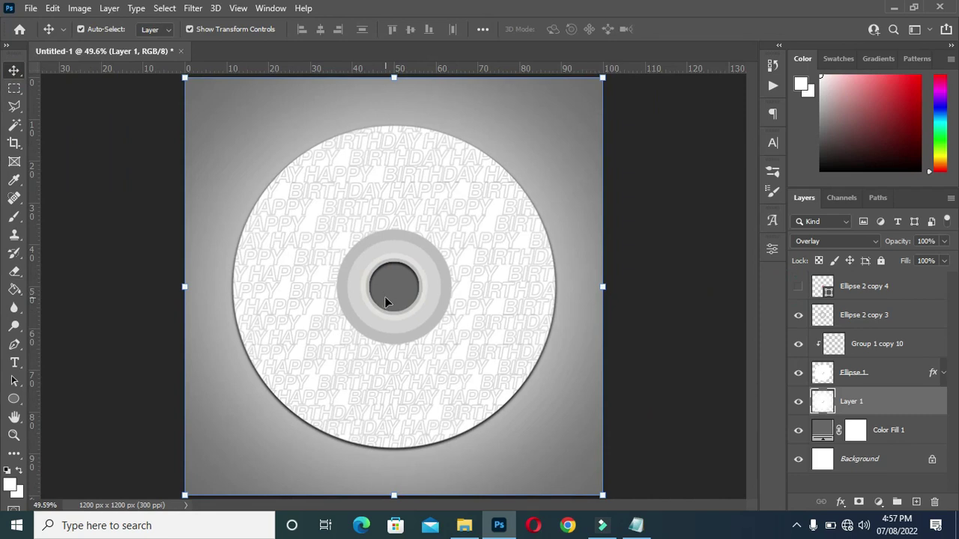
scroll(386, 297, "up", 1)
scroll(387, 296, "down", 1)
scroll(405, 289, "up", 1)
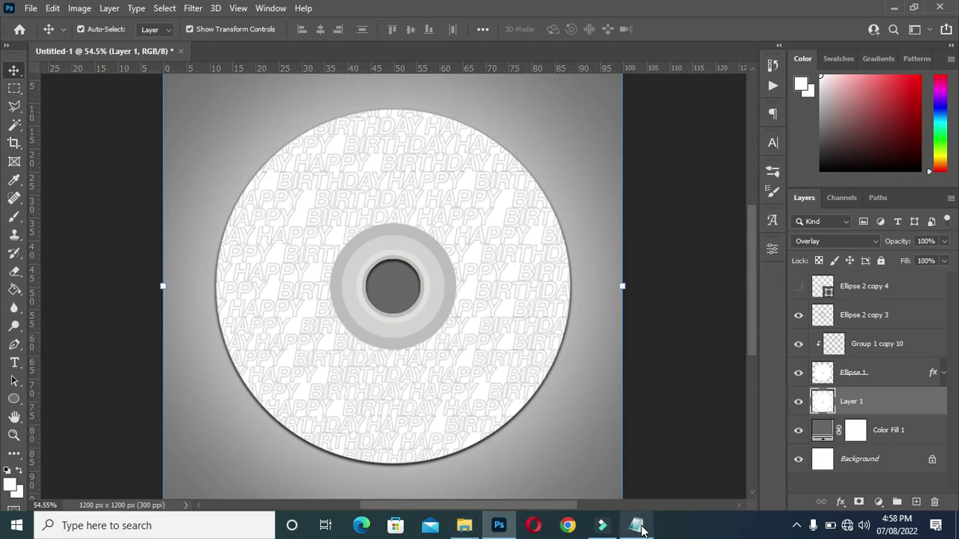
mouse_move(641, 529)
left_click(642, 487)
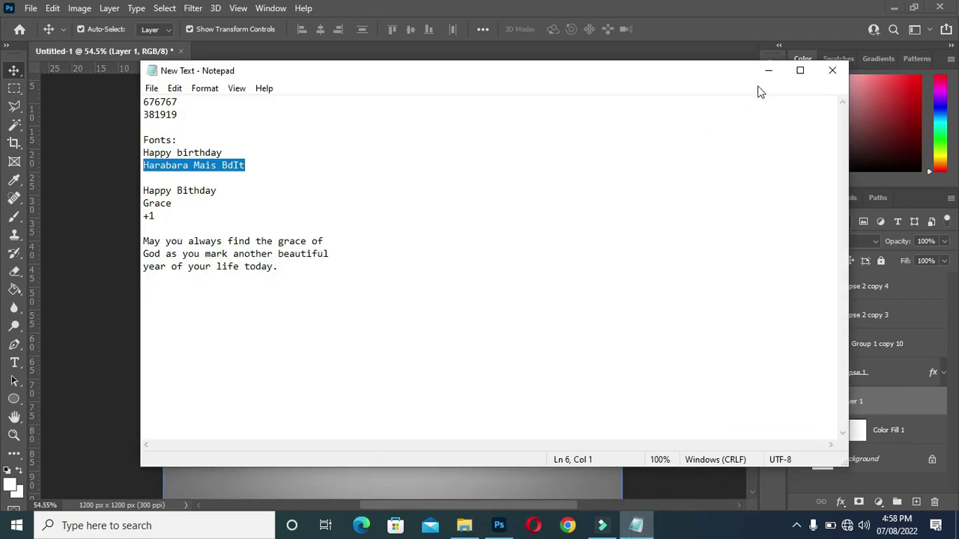
left_click(767, 75)
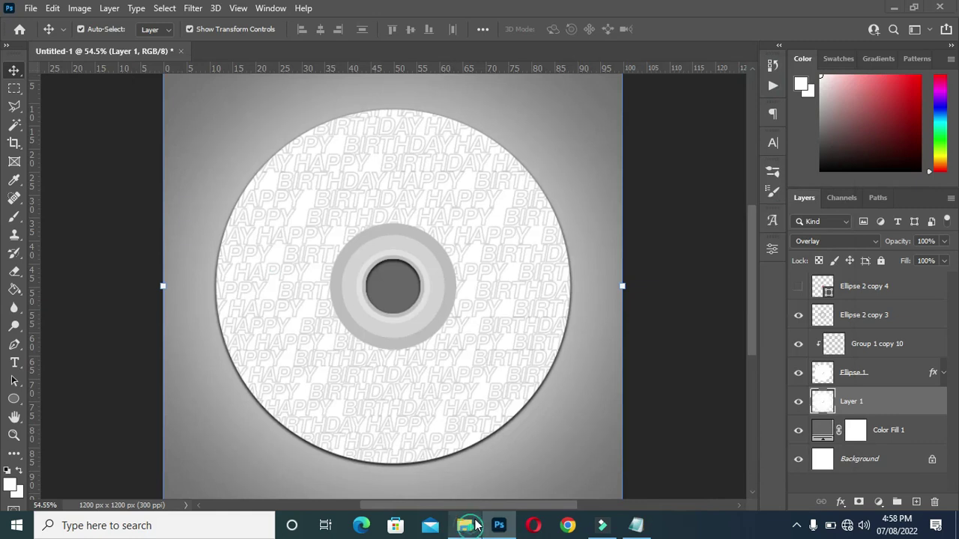
Step: Place the cut-out photo of the woman in white from File Explorer at reduced size and stack it between the pattern and grey rings layers
left_click(466, 526)
left_click_drag(480, 248, 79, 299)
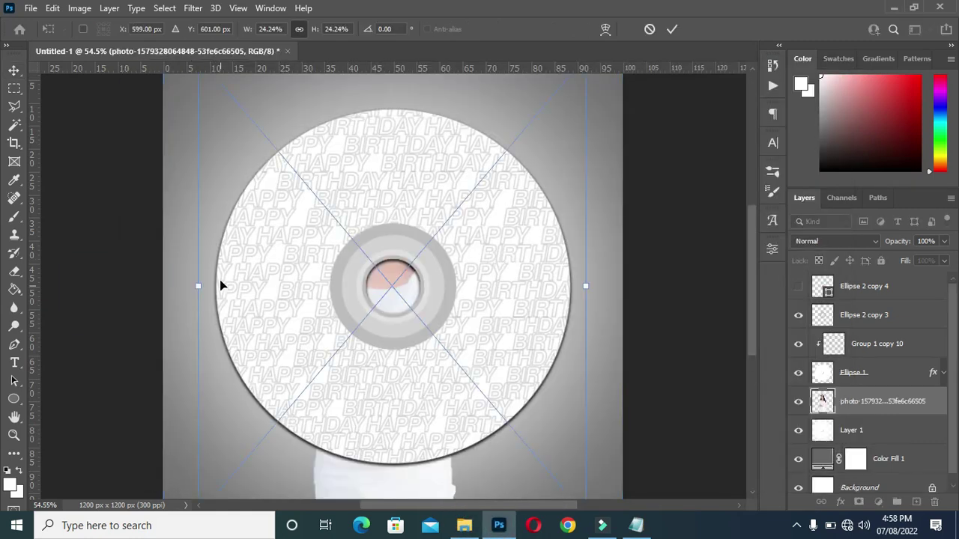
left_click_drag(194, 287, 353, 285)
left_click_drag(471, 150, 473, 136)
left_click(672, 29)
left_click_drag(881, 412, 878, 341)
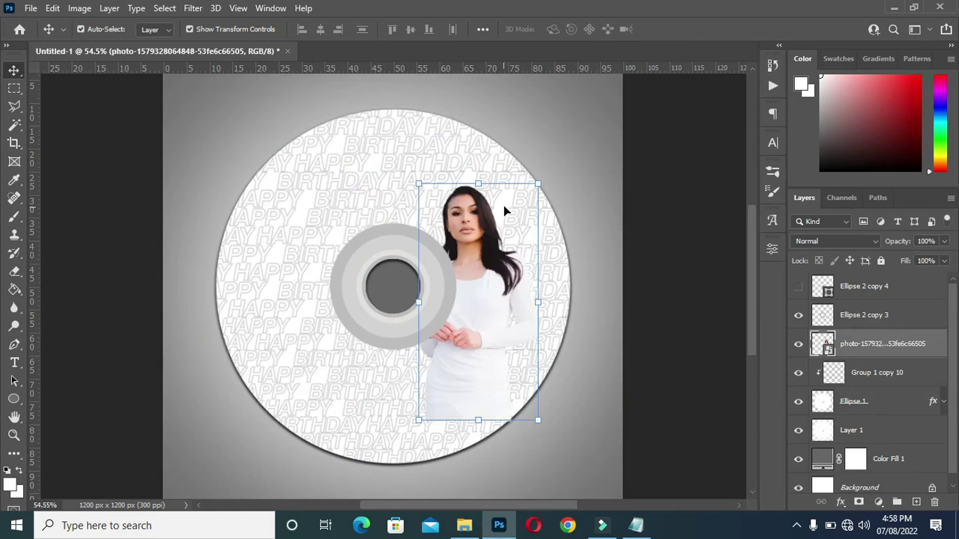
Step: Scale the woman's photo up to 20.20% and position it over the right half of the disc
left_click_drag(537, 184, 592, 107)
left_click_drag(569, 161, 542, 137)
left_click_drag(480, 375, 444, 462)
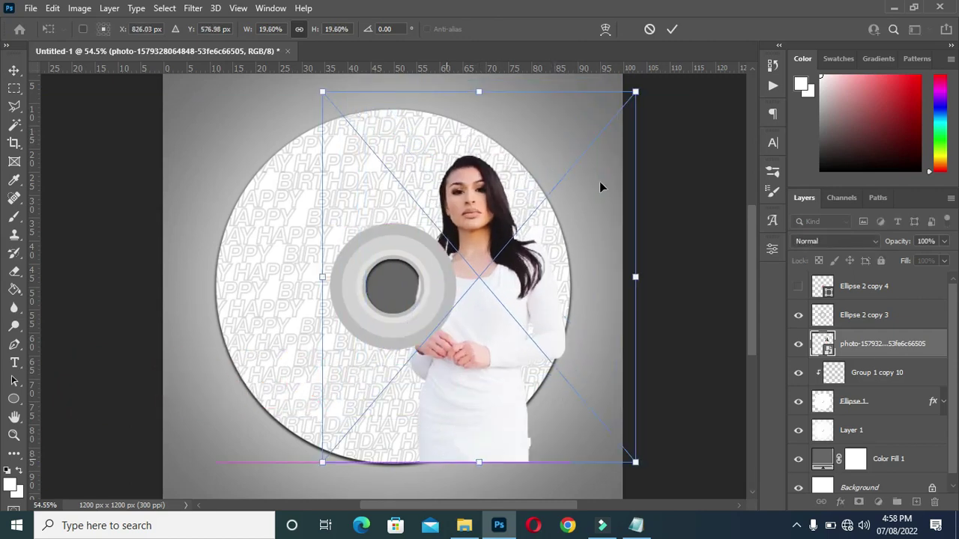
mouse_move(636, 91)
left_mouse_down()
mouse_move(649, 74)
mouse_move(645, 83)
left_mouse_up()
left_click_drag(535, 258, 533, 247)
left_click(672, 29)
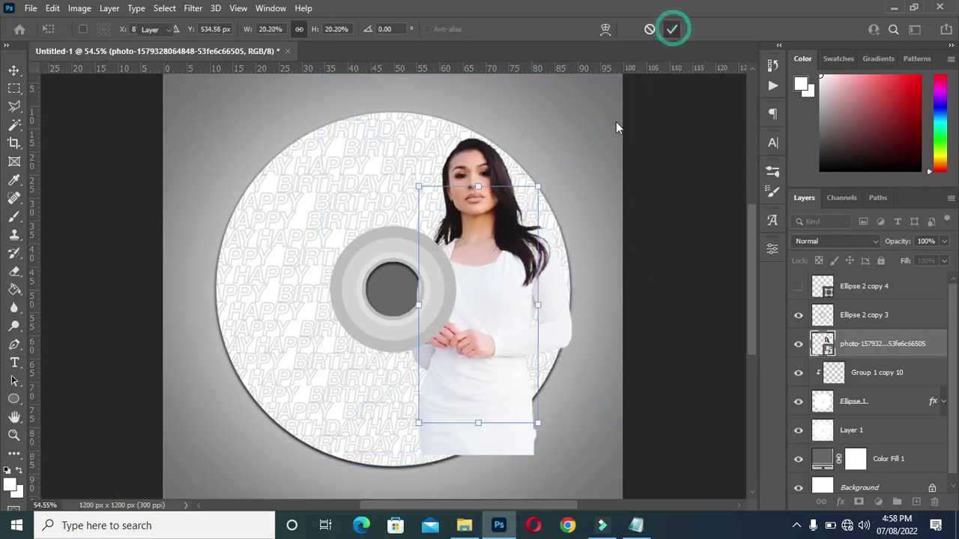
Step: Duplicate the woman's photo layer and hide the duplicate
key("ctrl+j")
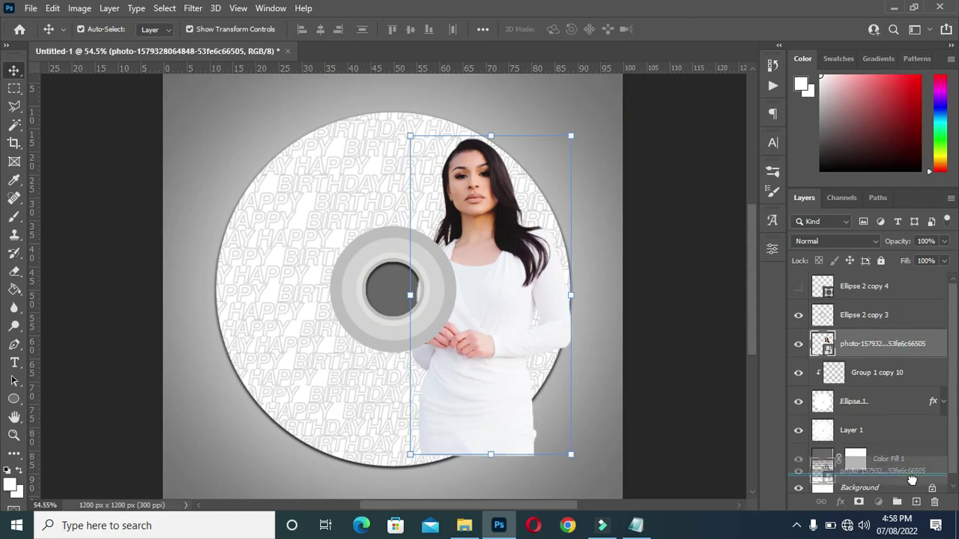
left_click(798, 345)
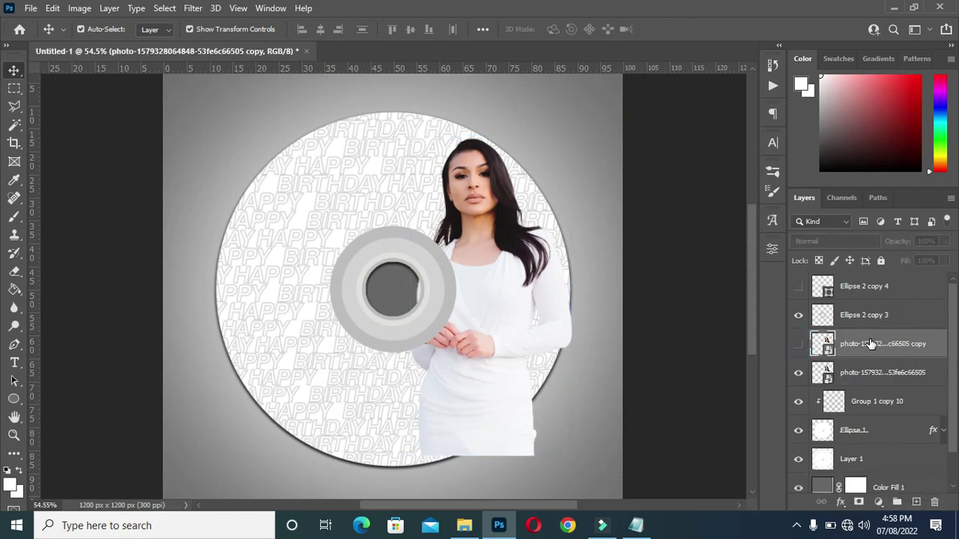
scroll(574, 247, "down", 1)
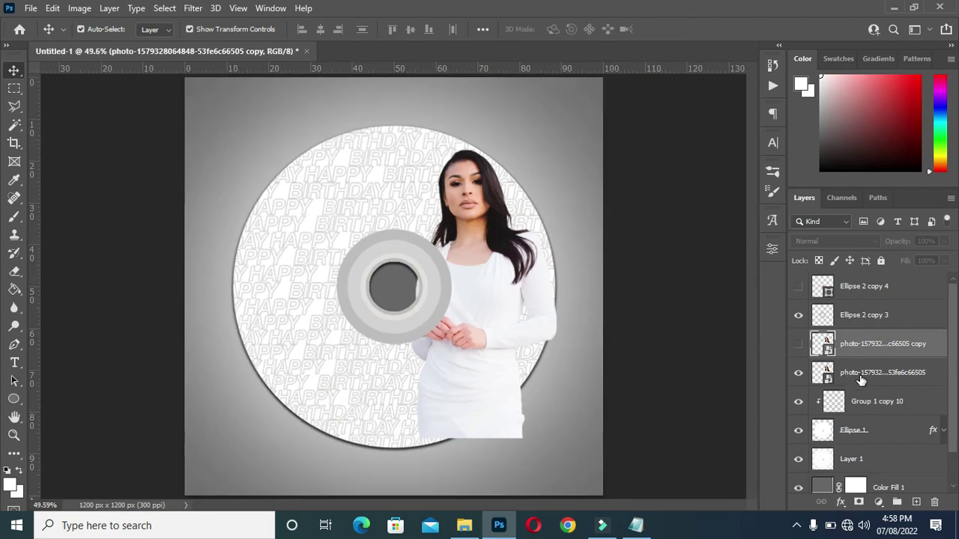
Step: Rasterize the original photo layer of the woman and desaturate it to black and white
left_click(860, 375)
right_click(858, 371)
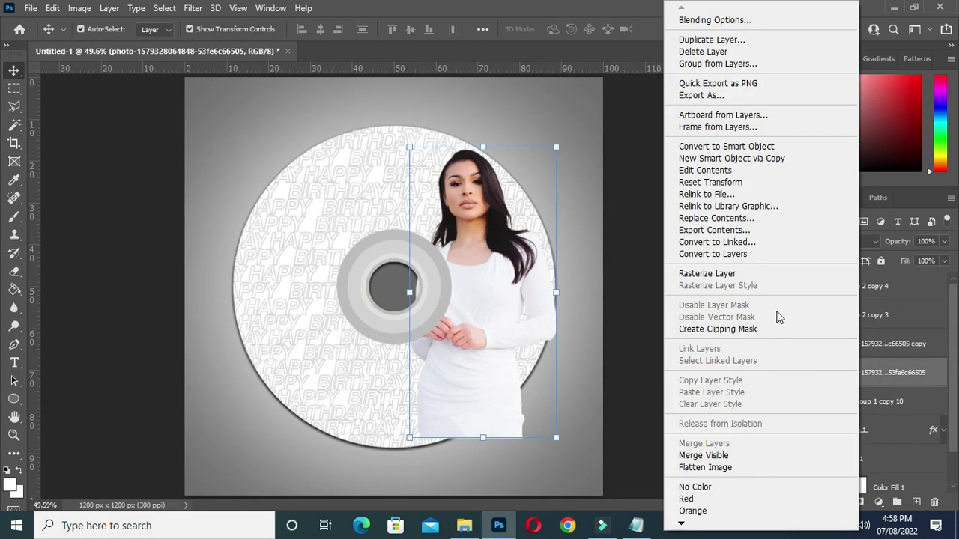
left_click(747, 275)
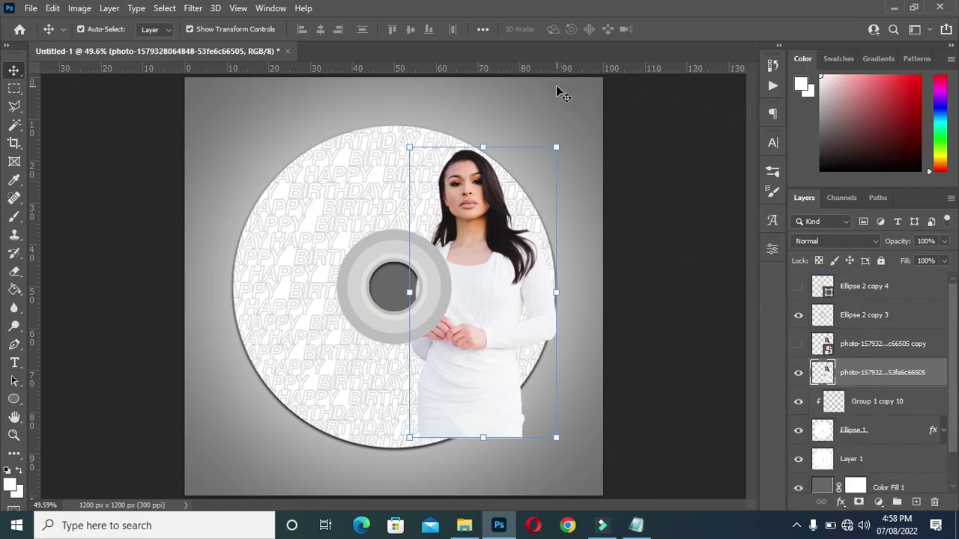
key("shift+ctrl+u")
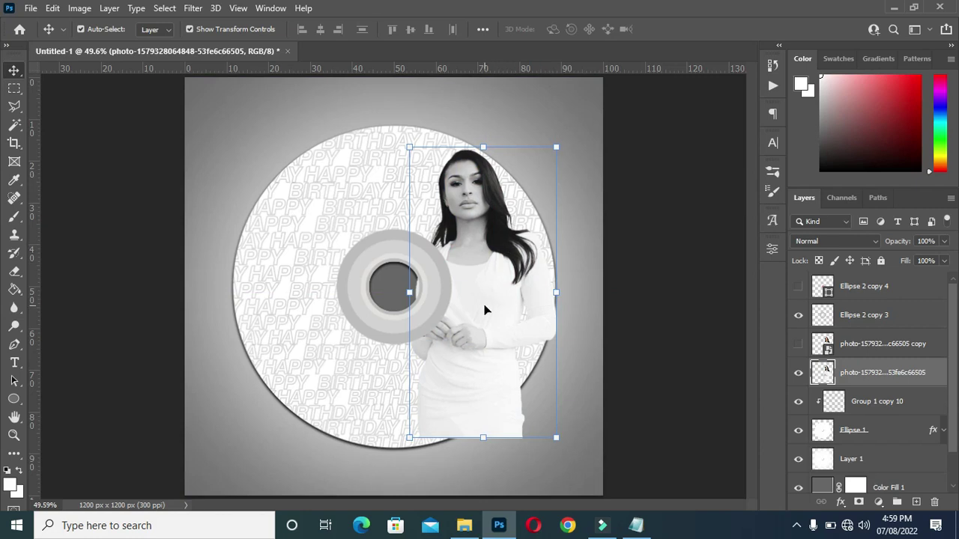
Step: Enlarge the black-and-white photo to about 106.8%, extending it downward past the disc's lower edge
left_click_drag(484, 441, 478, 461)
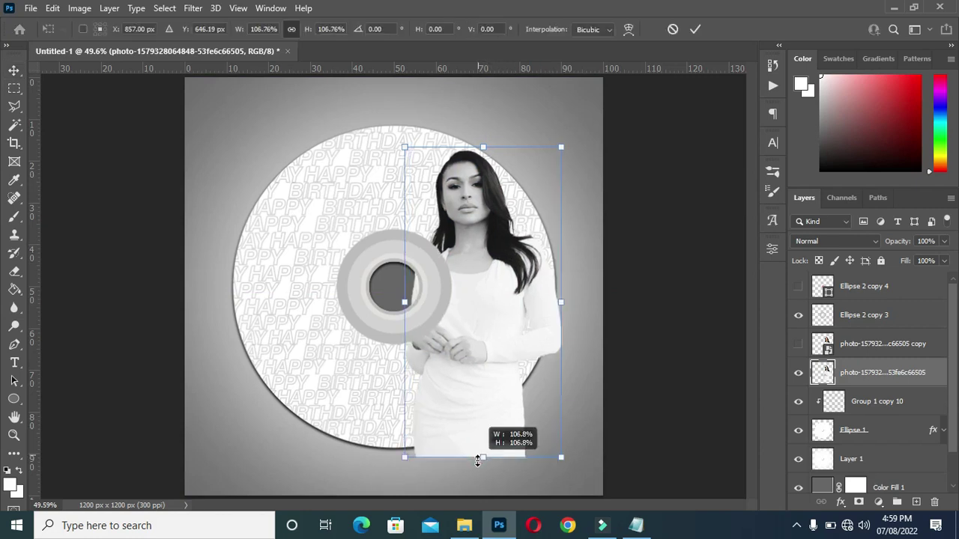
left_click(695, 29)
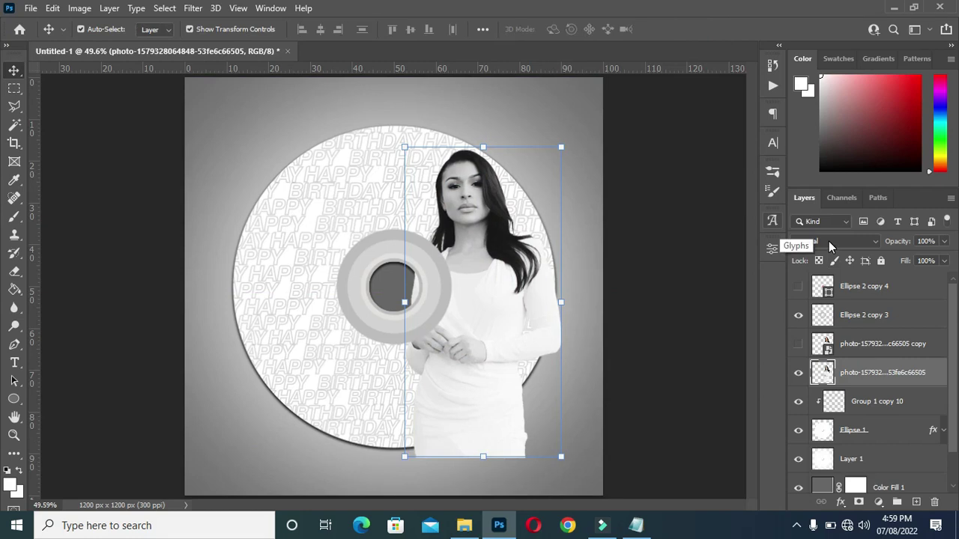
Step: Set the black-and-white photo's blend mode to Hard Light and clip it to the disc
left_click(833, 241)
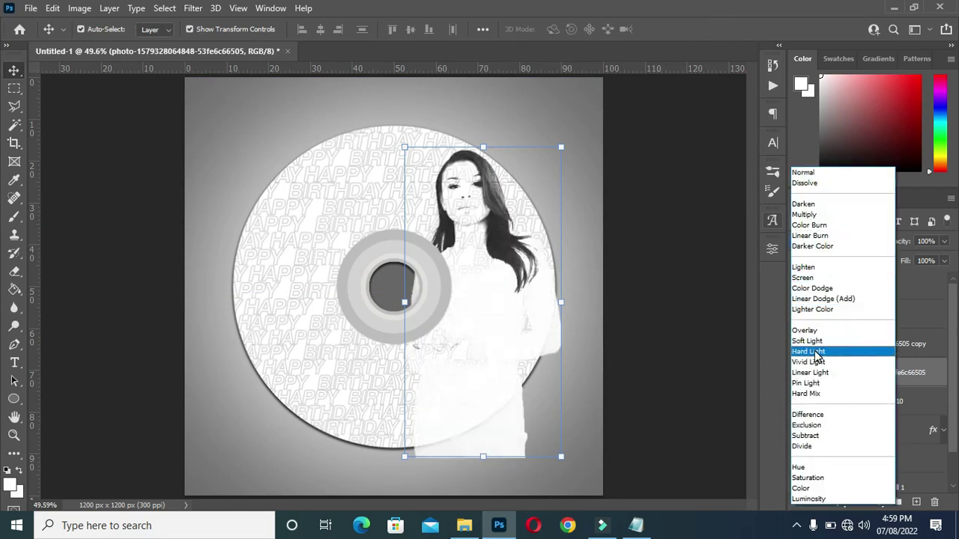
left_click(817, 355)
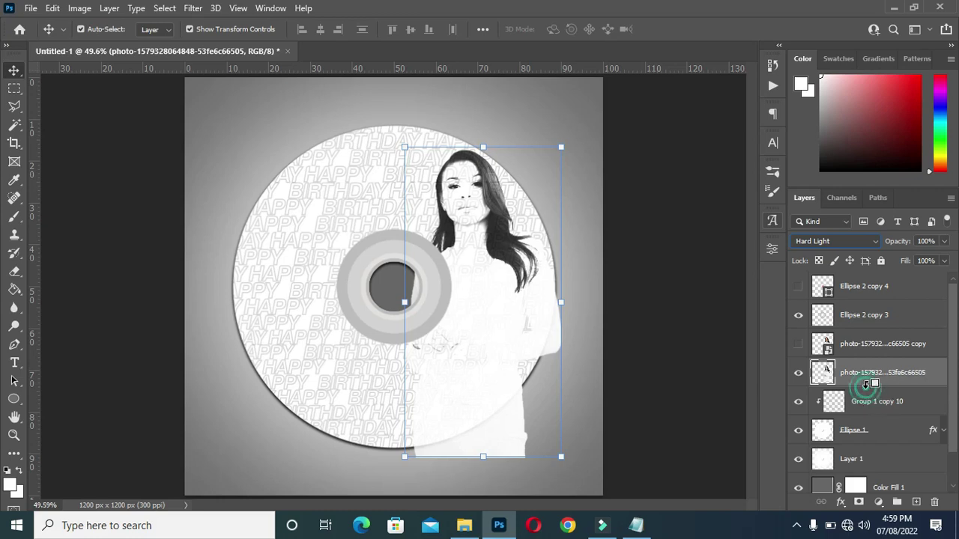
left_click(867, 384, "alt")
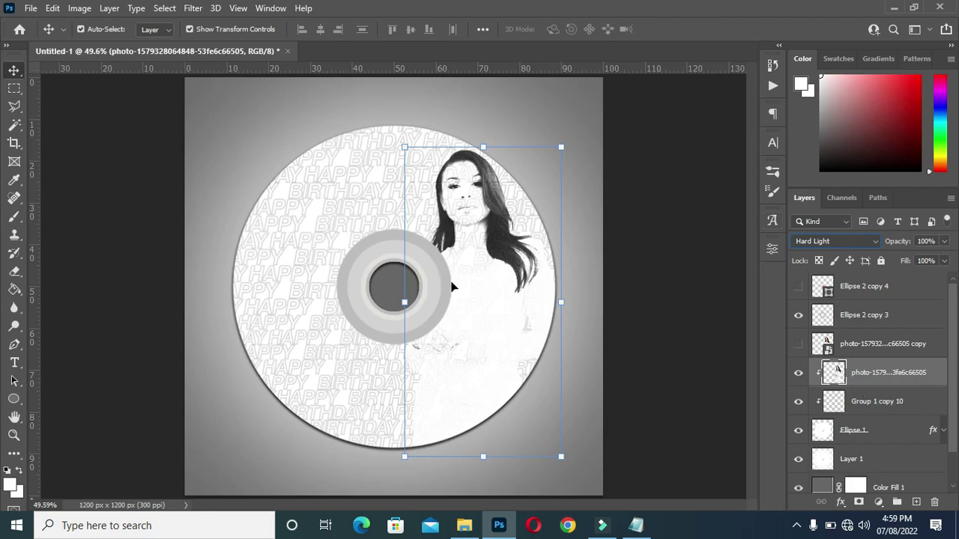
left_click(633, 264)
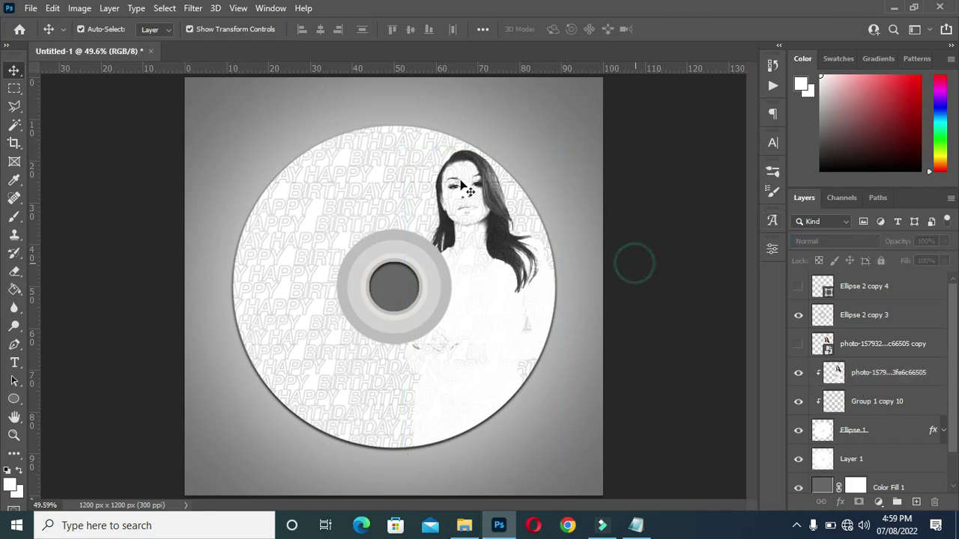
Step: Show the colour copy of the woman's photo and stack it above the grey rings layer Ellipse 2 copy 3
left_click(847, 343)
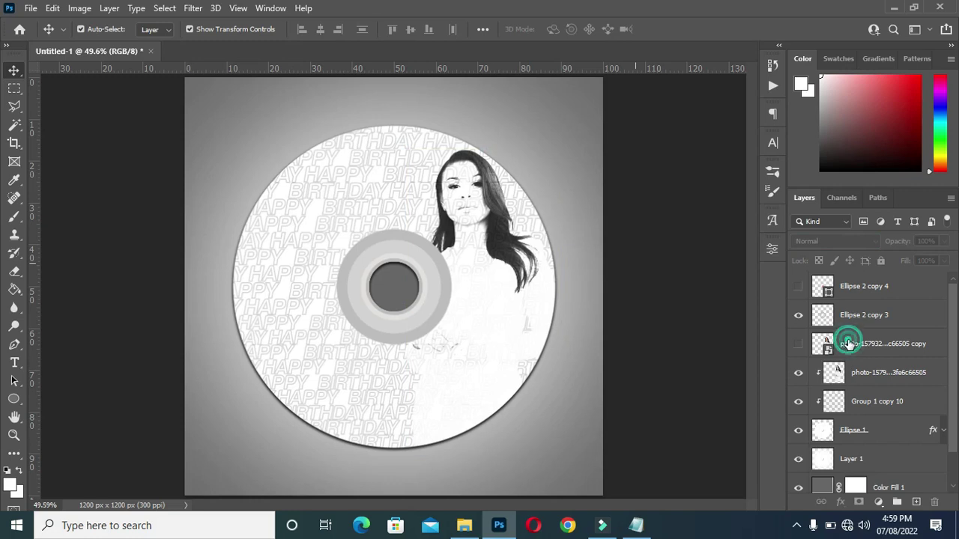
left_click(800, 346)
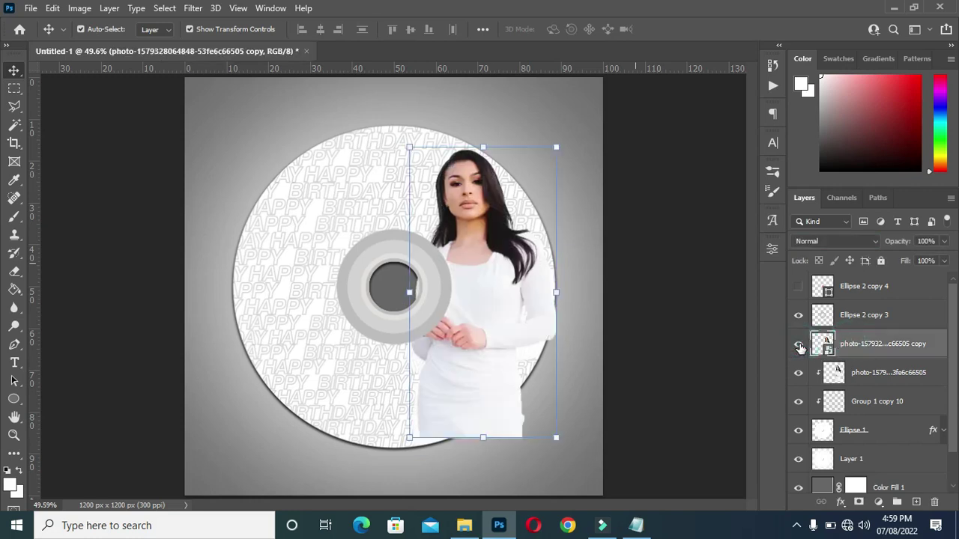
left_click_drag(851, 345, 858, 301)
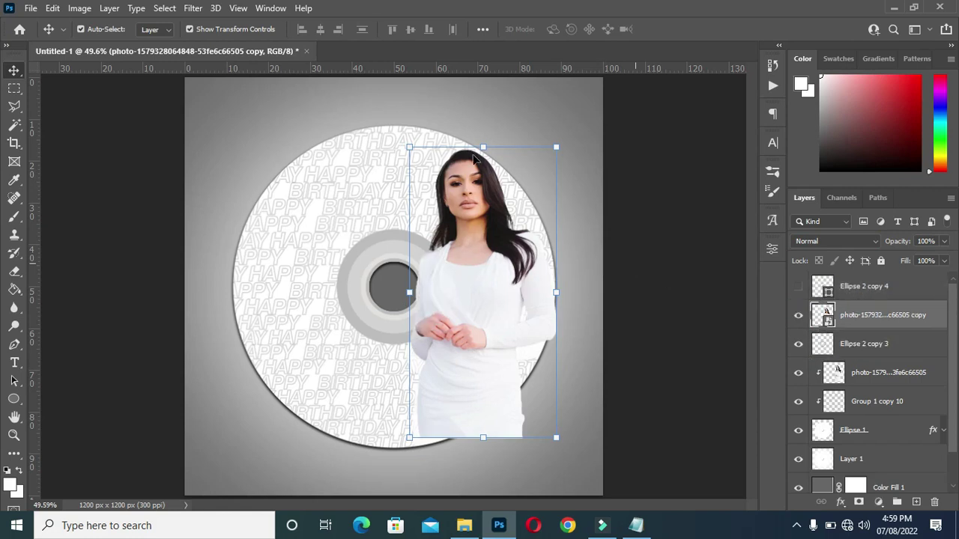
Step: Flip the colour photo of the woman horizontally and move it over the left half of the disc
left_click(484, 143)
right_click(478, 170)
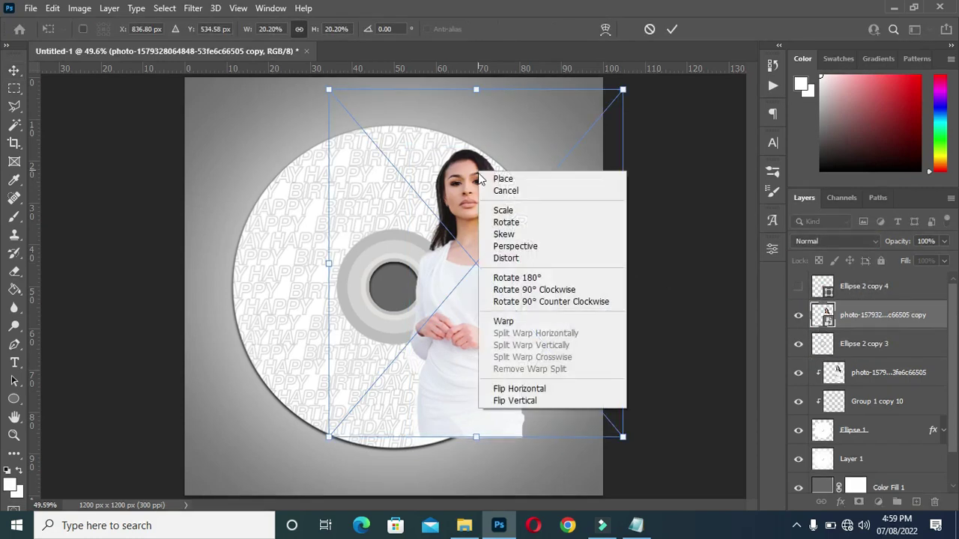
left_click(521, 390)
left_click_drag(463, 318, 323, 321)
Step: Enlarge the flipped colour photo to about 28.26% and place it along the canvas's left side, reaching the lower edge
scroll(323, 320, "down", 1)
left_click_drag(324, 433, 322, 475)
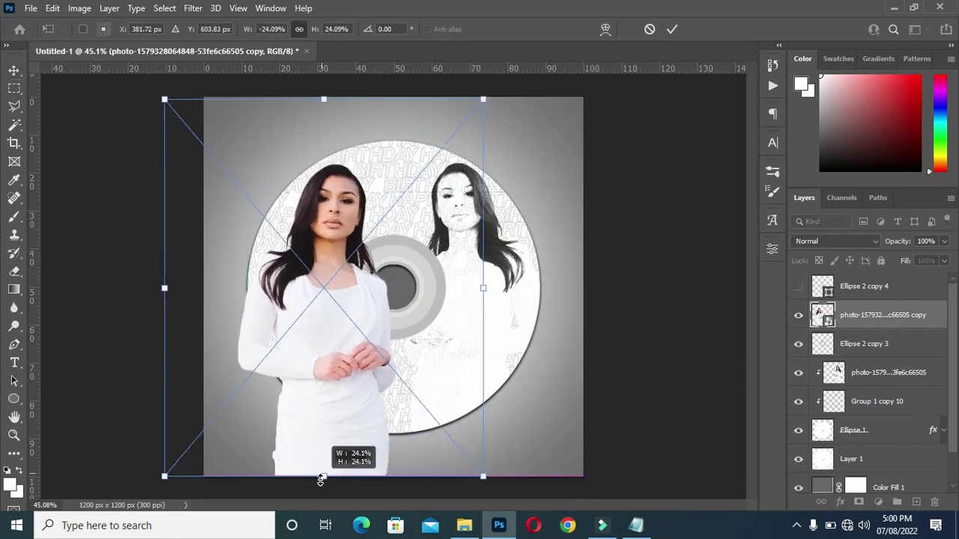
left_click_drag(164, 99, 108, 33)
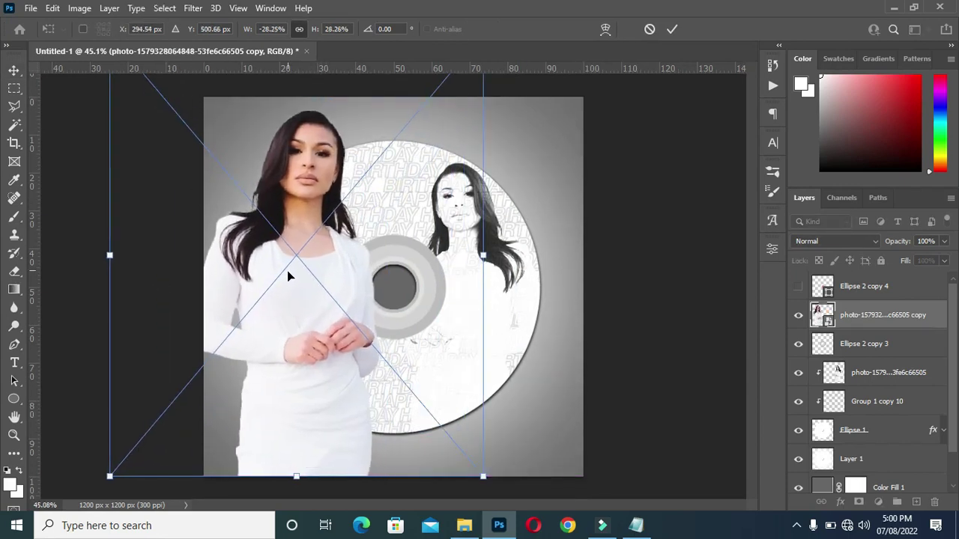
left_click_drag(287, 271, 276, 273)
key("Return")
Step: Draw a vertical rectangle about 238 × 1140 px behind the disc's right side, just above Color Fill 1, with 119 px corner radii
scroll(335, 267, "down", 1)
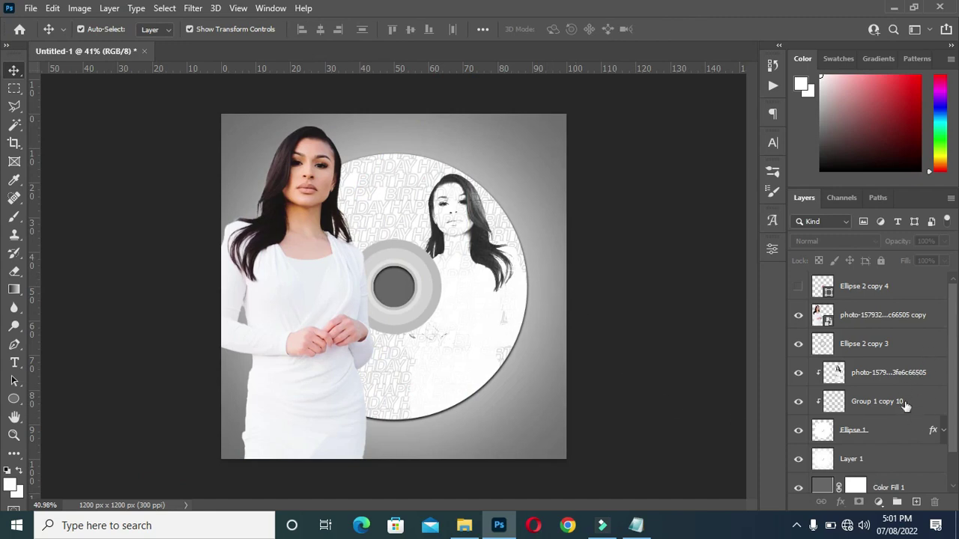
left_click(884, 459)
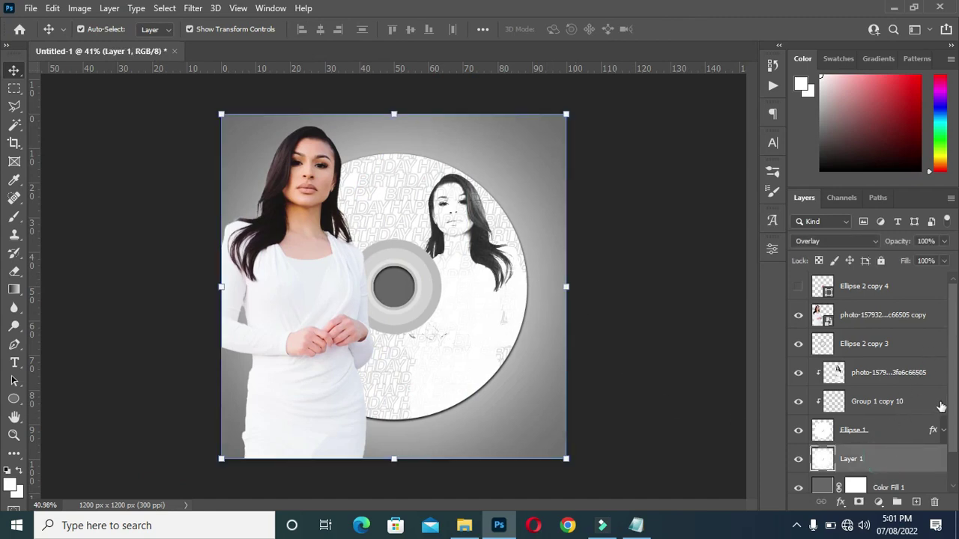
left_click_drag(954, 422, 954, 447)
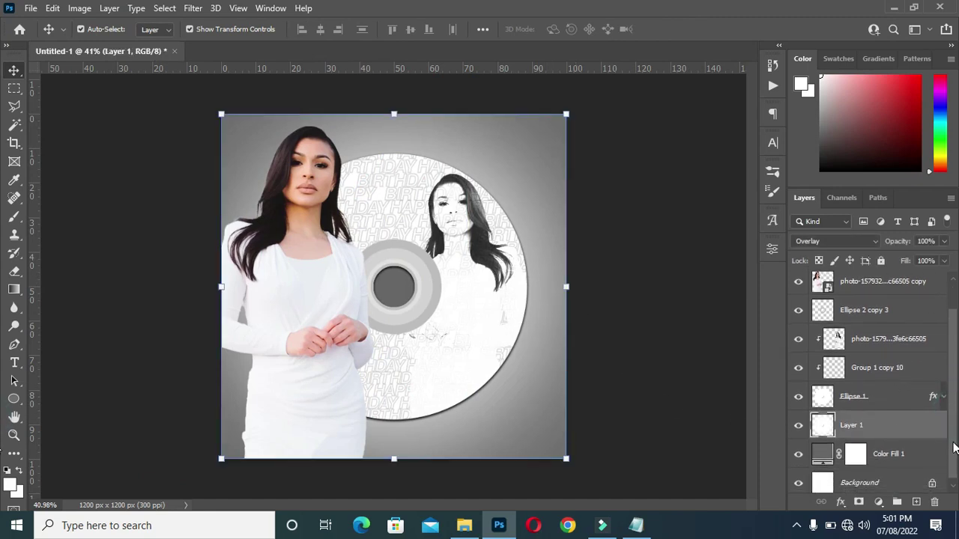
left_click(886, 455)
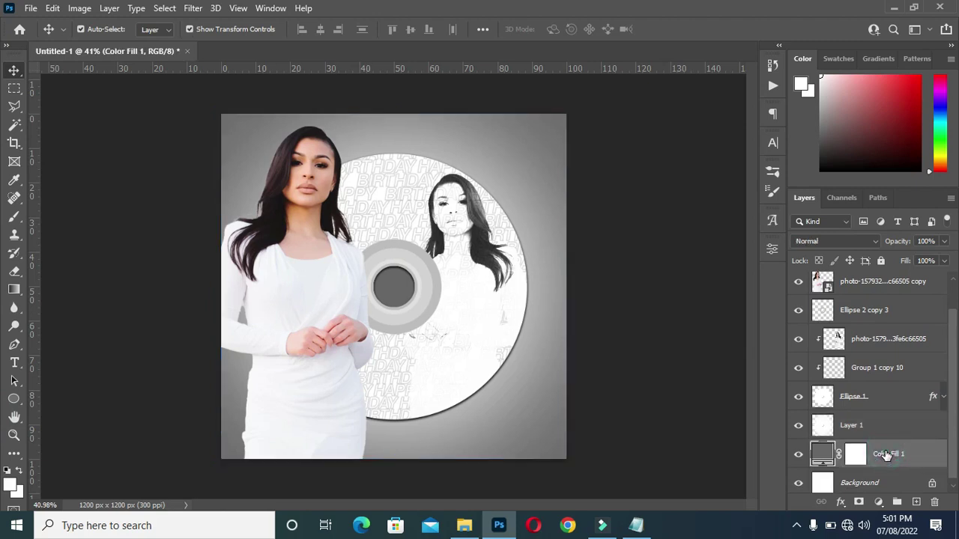
left_click(14, 398)
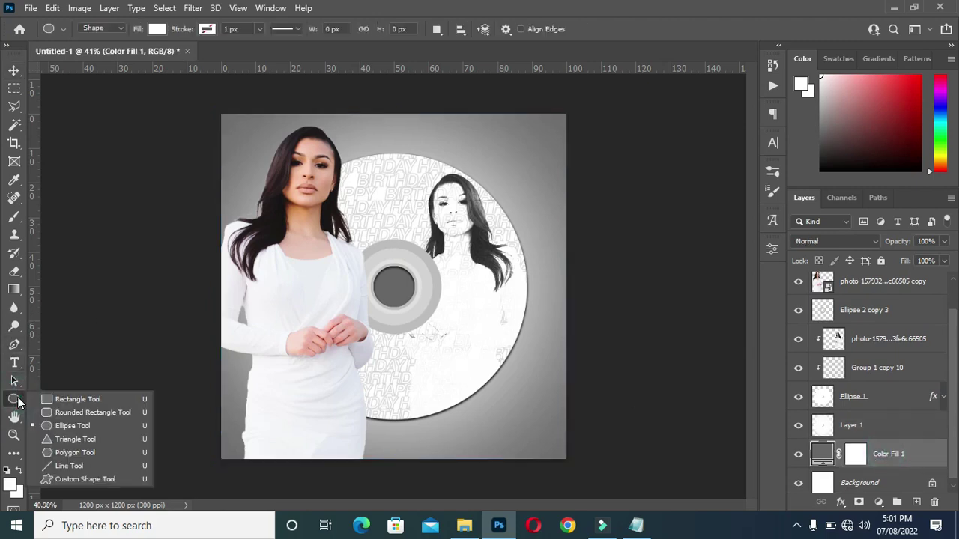
left_click(84, 400)
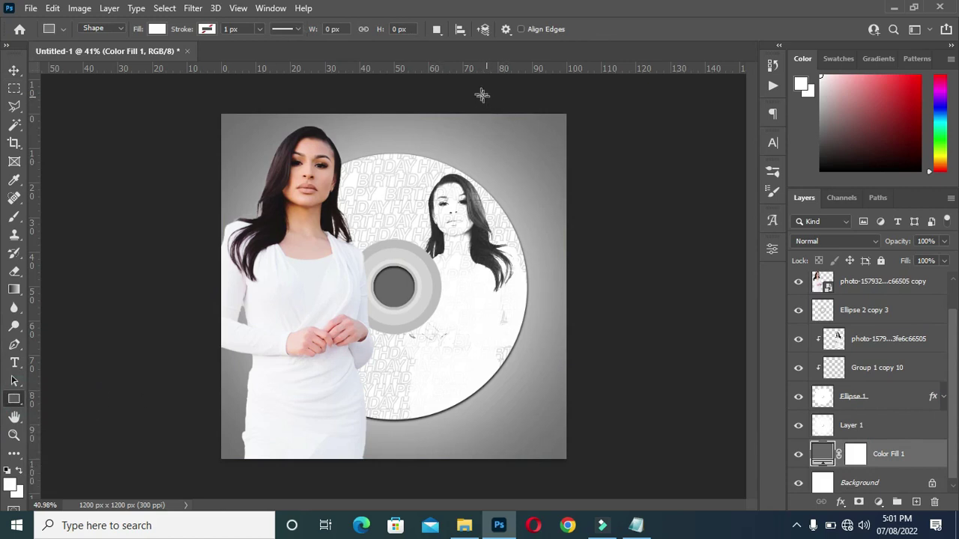
left_click_drag(480, 93, 549, 420)
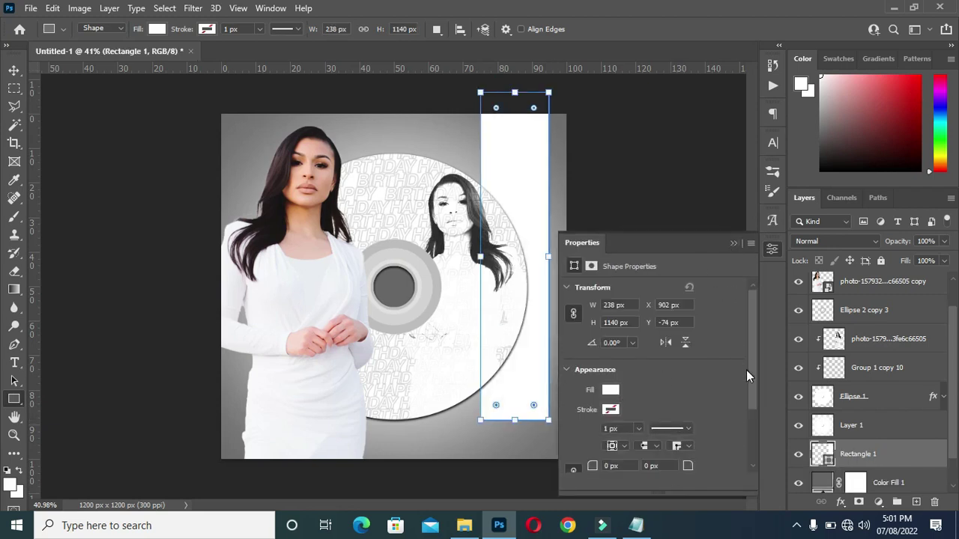
scroll(746, 375, "down", 2)
left_click_drag(591, 410, 703, 416)
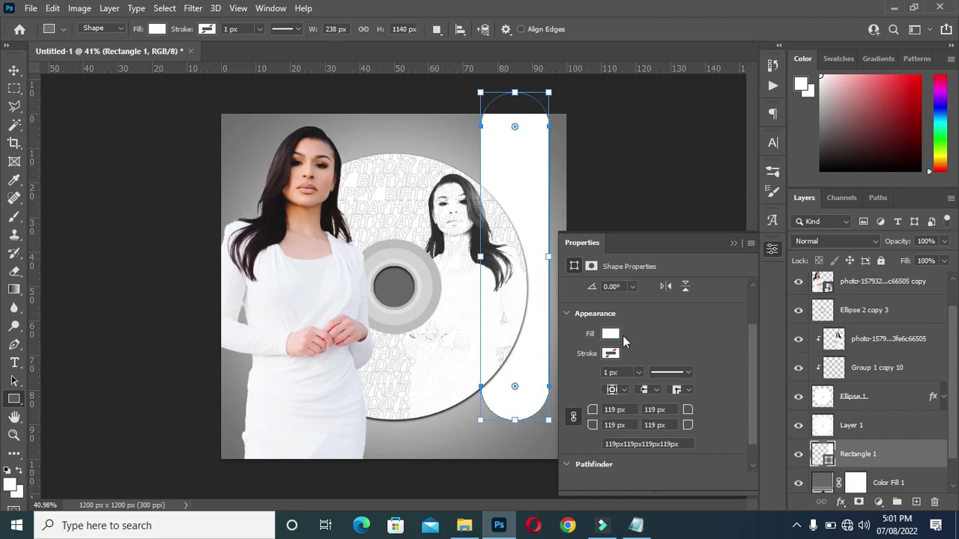
Step: Copy the colour code 381919 from the New Text file in Notepad and return to Photoshop
left_click(635, 525)
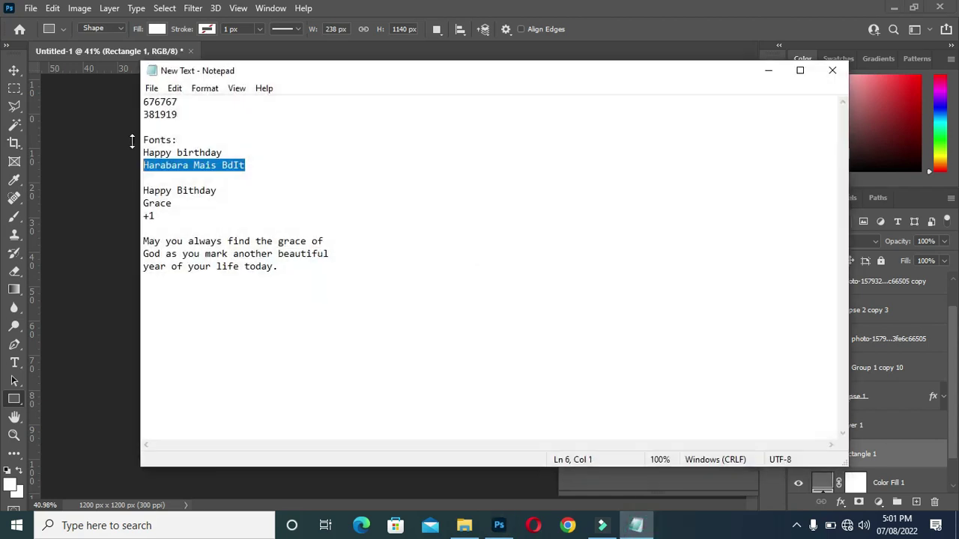
double_click(177, 114)
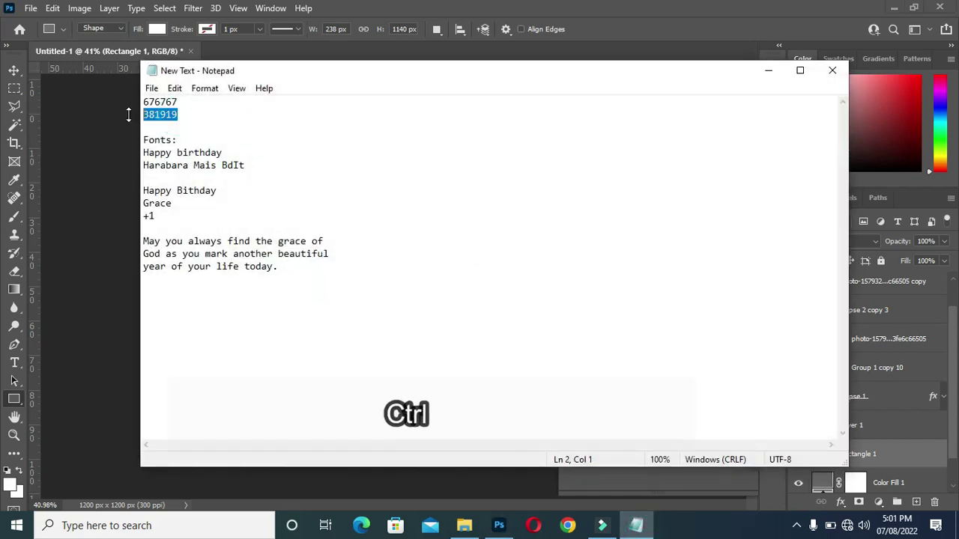
key("ctrl+c")
left_click(768, 70)
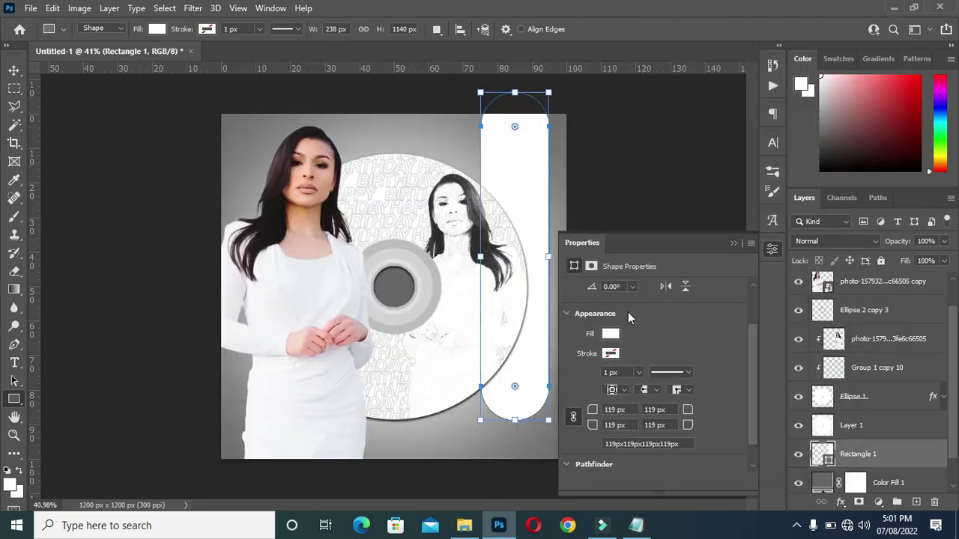
Step: Set the rounded rectangle's fill colour to #381919 and collapse its properties
left_click(611, 335)
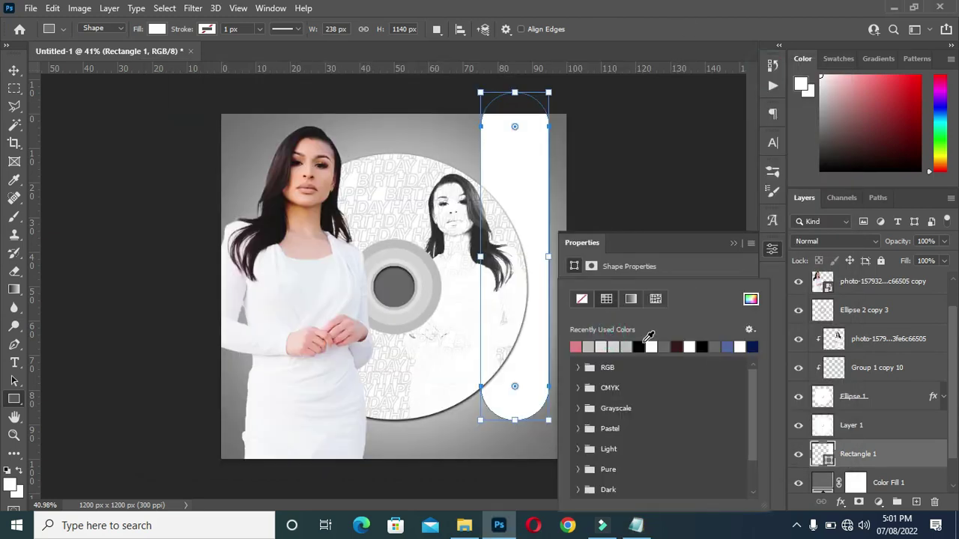
left_click(750, 299)
key("ctrl+v")
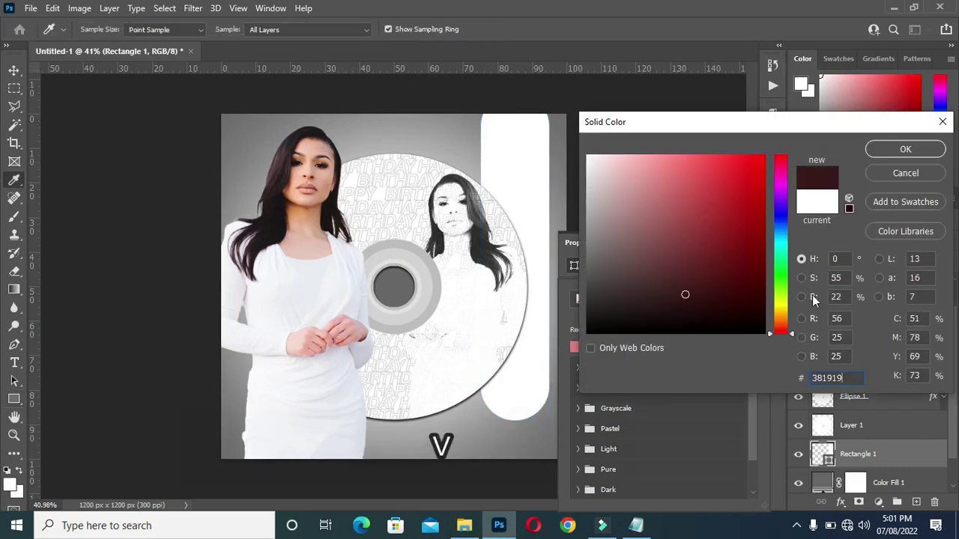
key("Return")
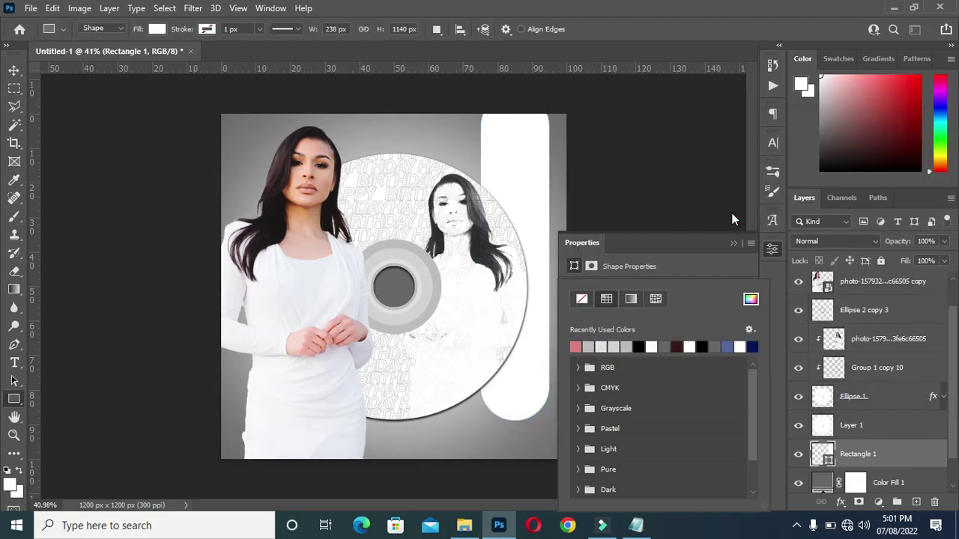
left_click(735, 242)
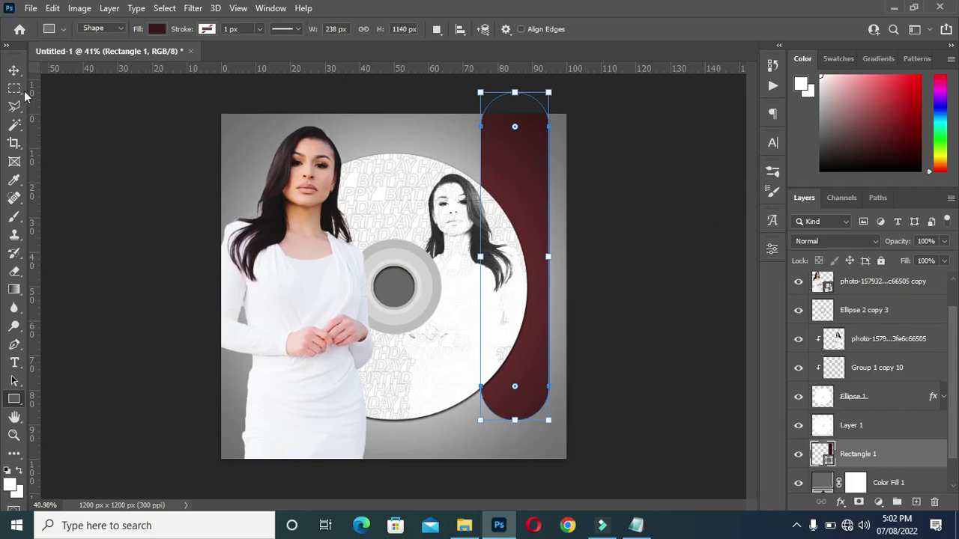
Step: Adjust the dark red bar's upper end above the canvas edge and commit the transform
left_click(13, 70)
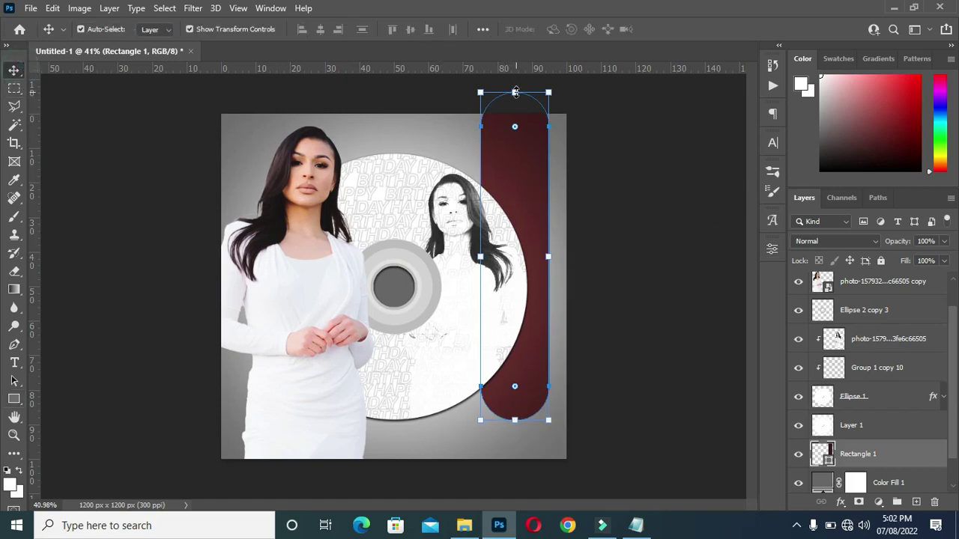
mouse_move(515, 92)
left_mouse_down()
mouse_move(517, 56)
mouse_move(539, 71)
mouse_move(528, 96)
left_mouse_up()
key("Return")
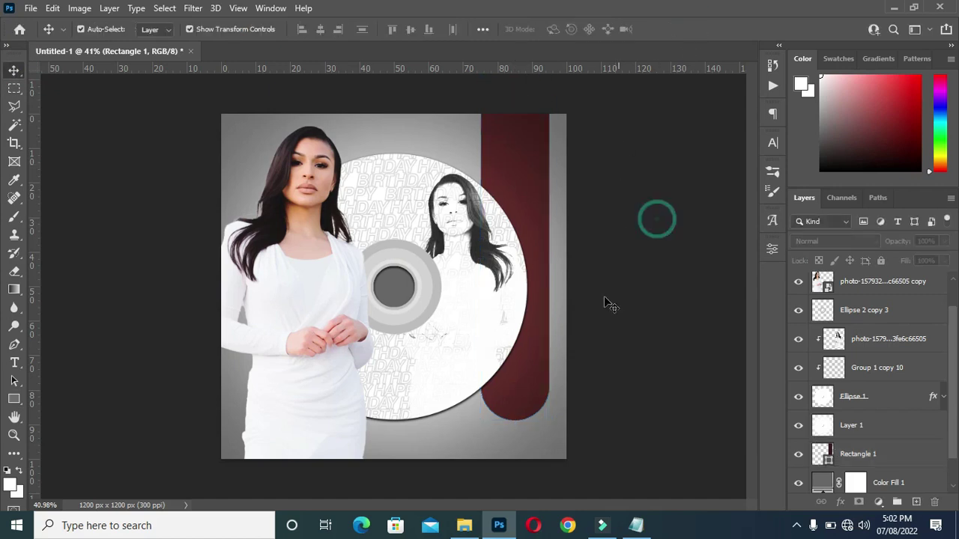
Step: Duplicate the dark red bar and scale the copy about its centre to roughly half size, inside the original
left_click(874, 454)
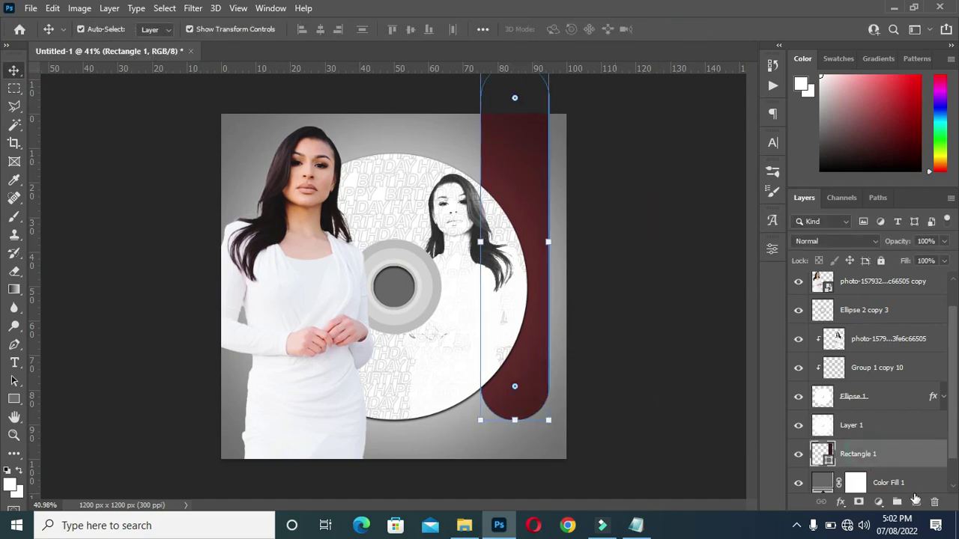
left_click_drag(912, 482, 915, 502)
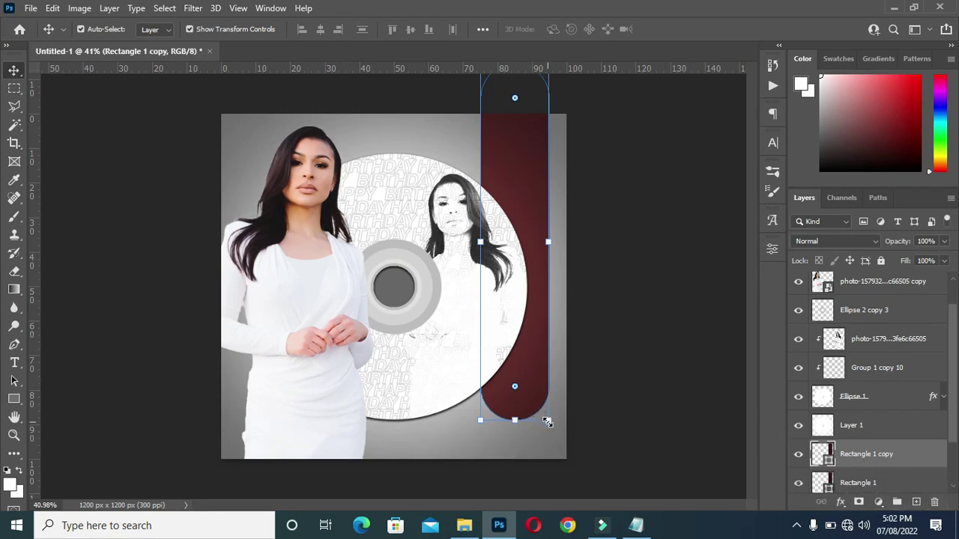
key("ctrl+t")
left_click_drag(548, 422, 535, 342)
left_click(696, 29)
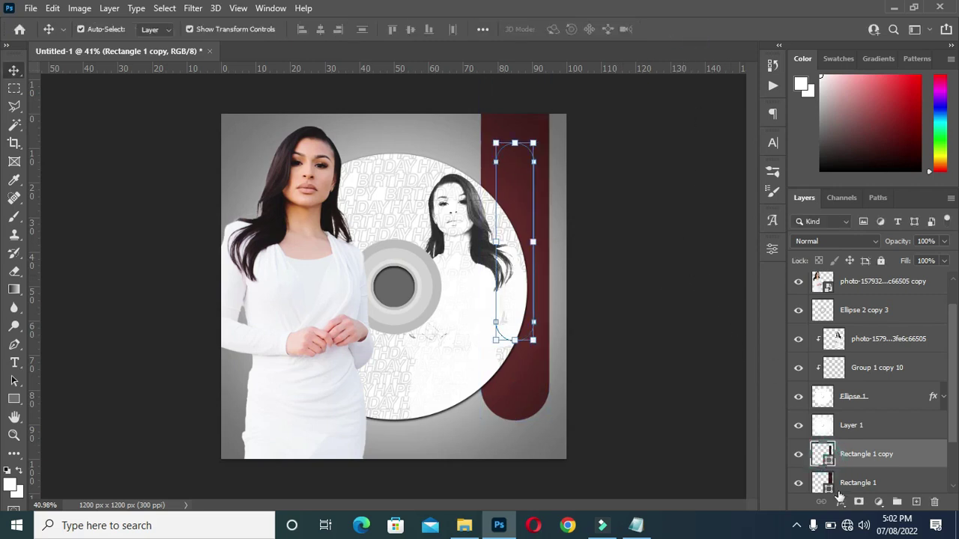
Step: Set the fill colour of the smaller bar, Rectangle 1 copy, to white (#ffffff)
double_click(830, 457)
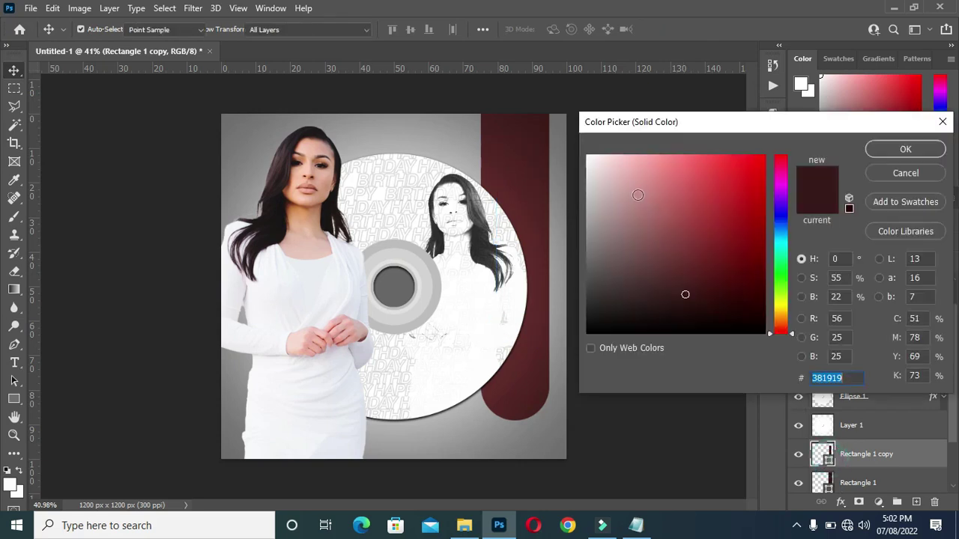
left_click(637, 195)
left_click(577, 140)
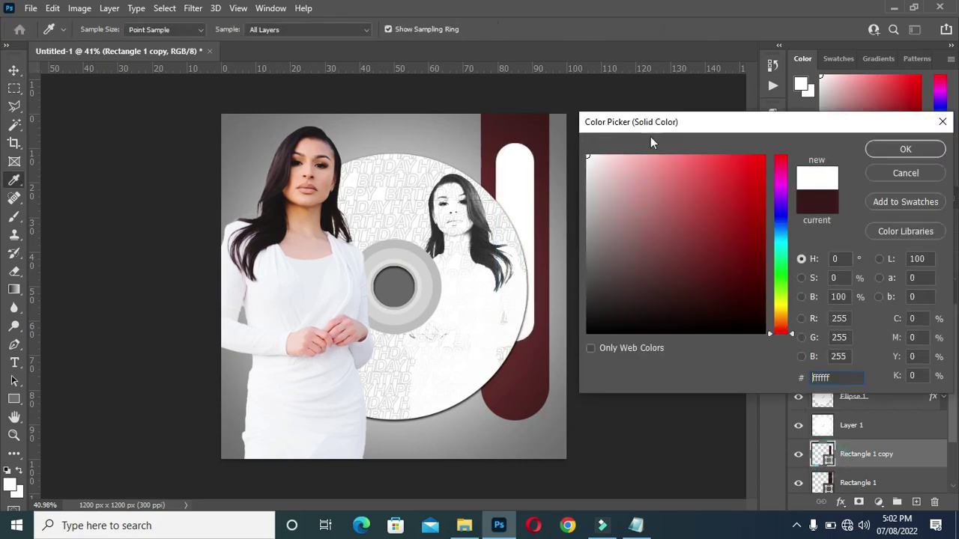
left_click(908, 148)
Step: Load the white bar's outline as a selection and expand it by 7 pixels
left_click_drag(956, 388, 954, 429)
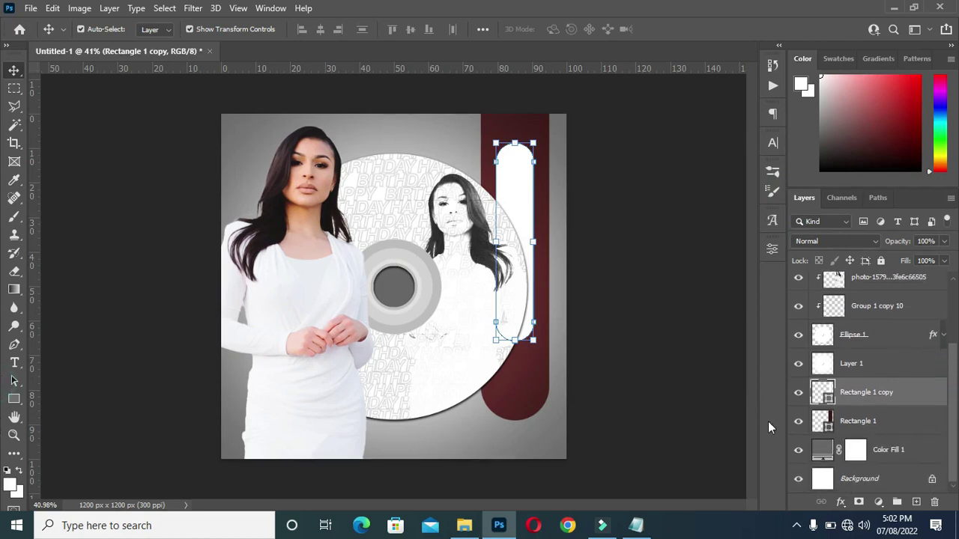
key("ctrl")
left_click(829, 403, "ctrl")
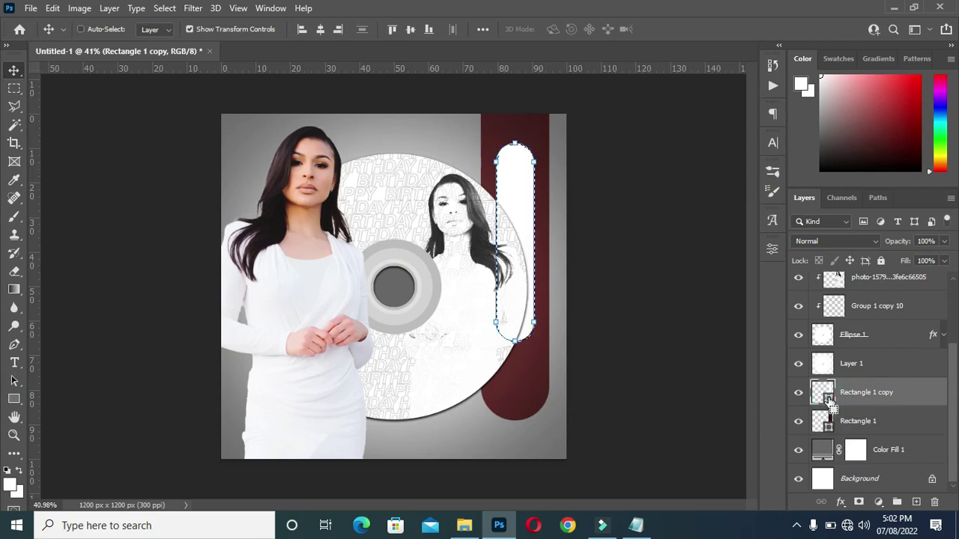
left_click(165, 9)
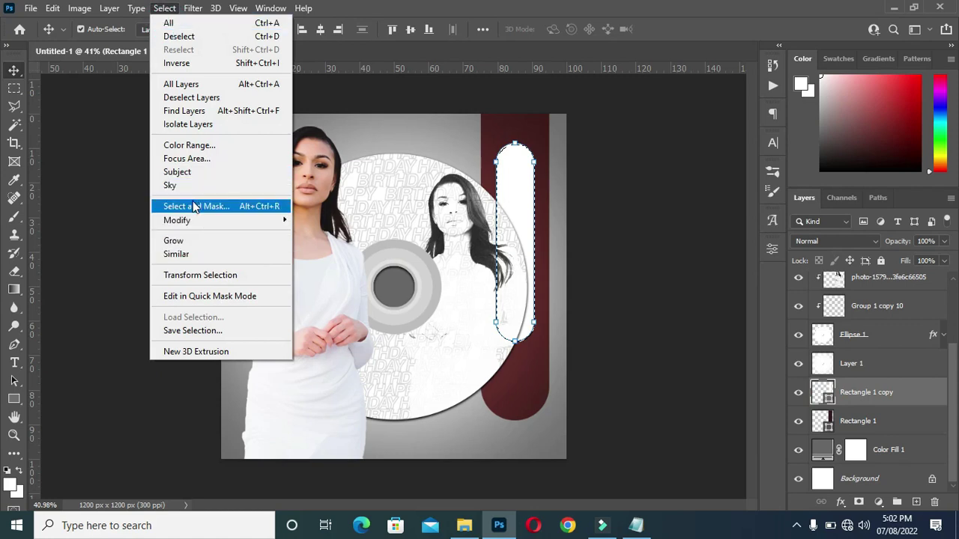
mouse_move(200, 223)
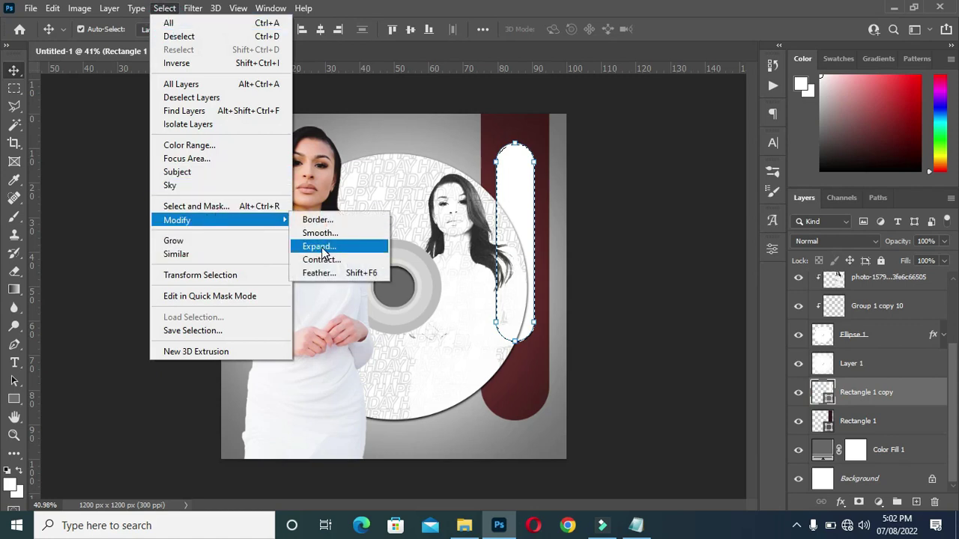
left_click(319, 247)
left_click_drag(566, 141, 602, 141)
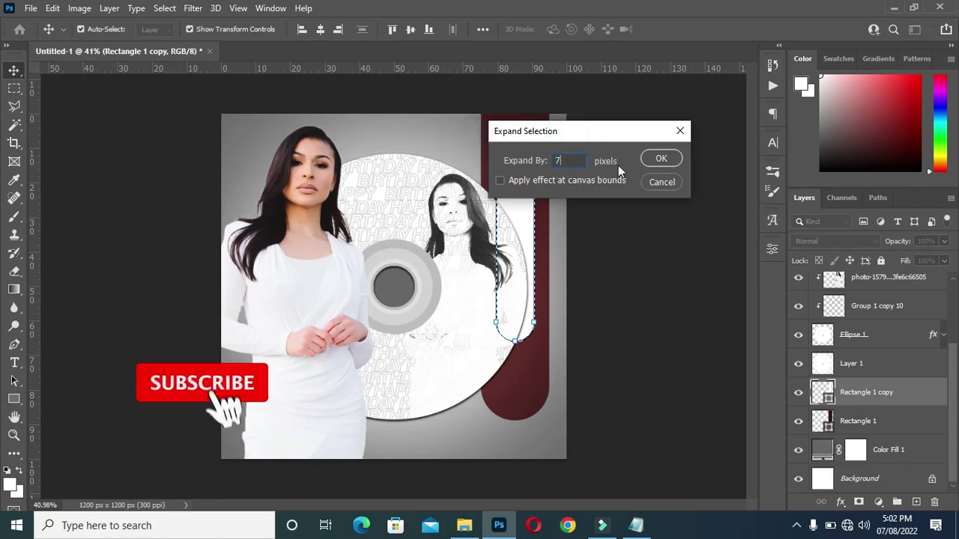
left_click(658, 158)
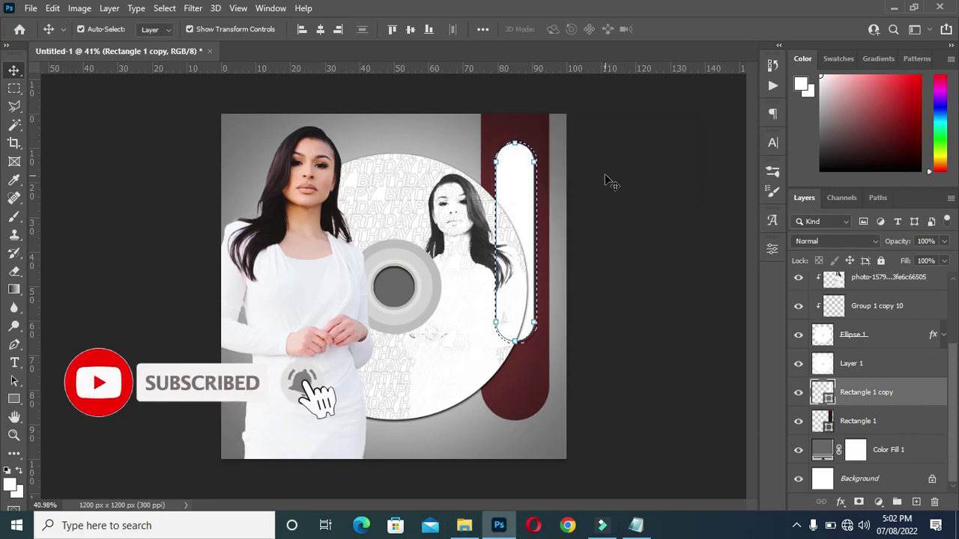
Step: Rasterize Rectangle 1, erase its dark red area inside the expanded selection, and deselect
left_click(13, 271)
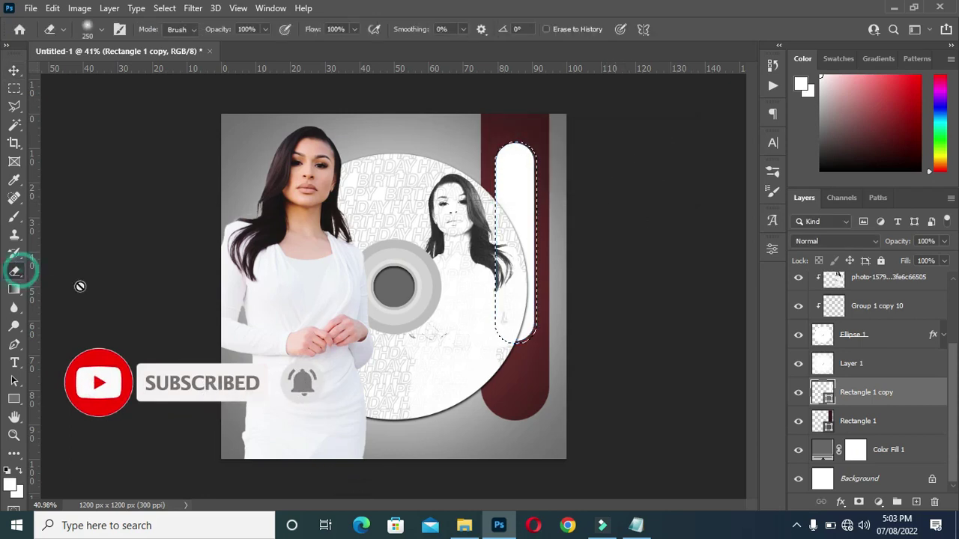
left_click(854, 421)
left_click(503, 376)
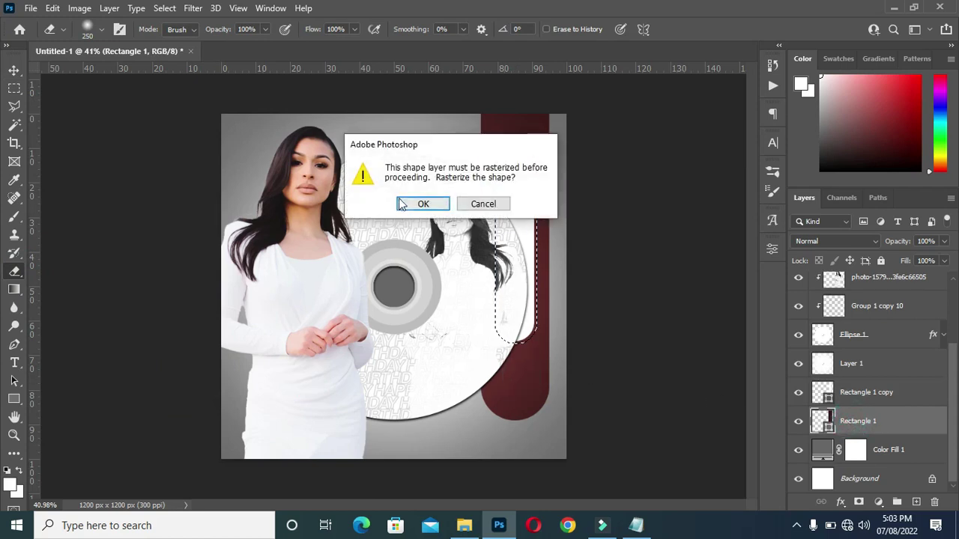
left_click(424, 204)
left_click(512, 161)
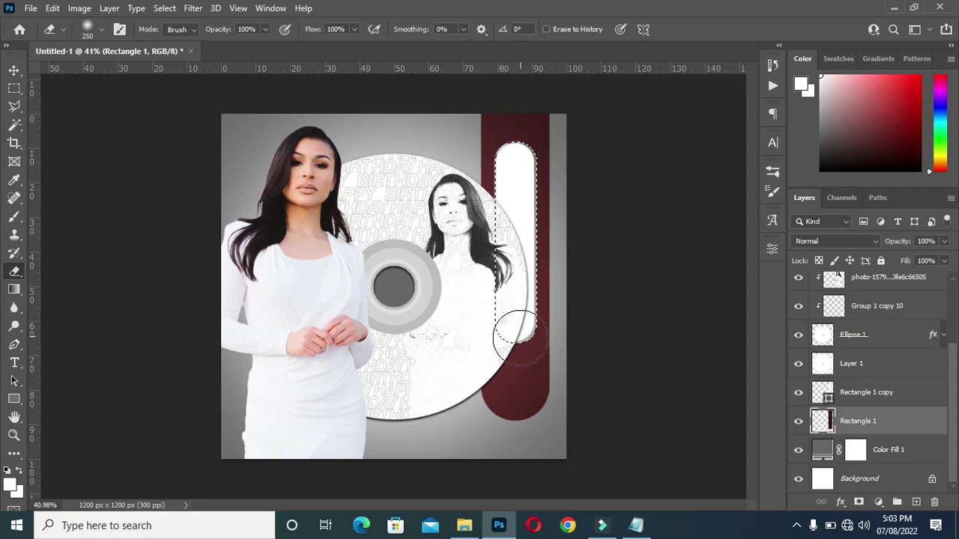
key("ctrl+d")
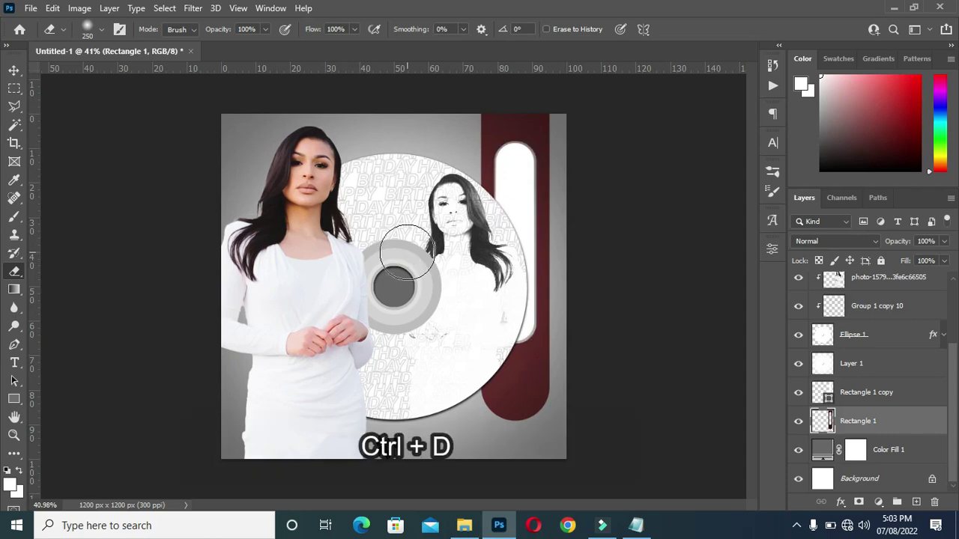
Step: Add a Drop Shadow effect to the cut-out dark red bar, Rectangle 1
left_click(13, 70)
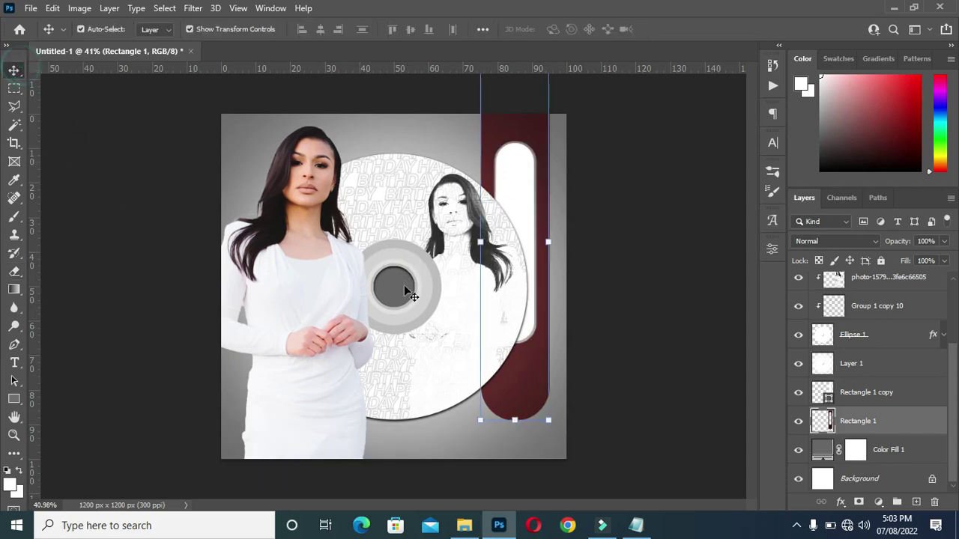
left_click(627, 327)
left_click(539, 367)
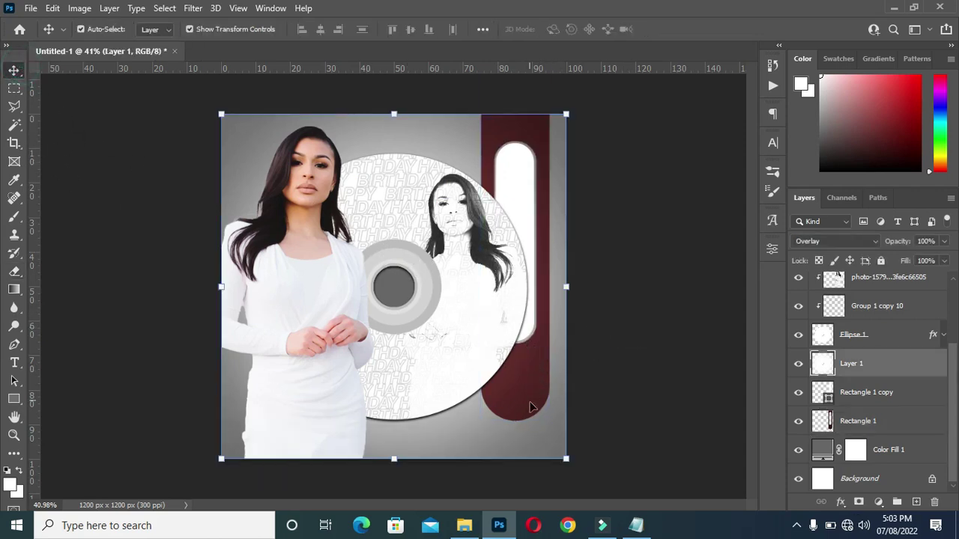
left_click(858, 423)
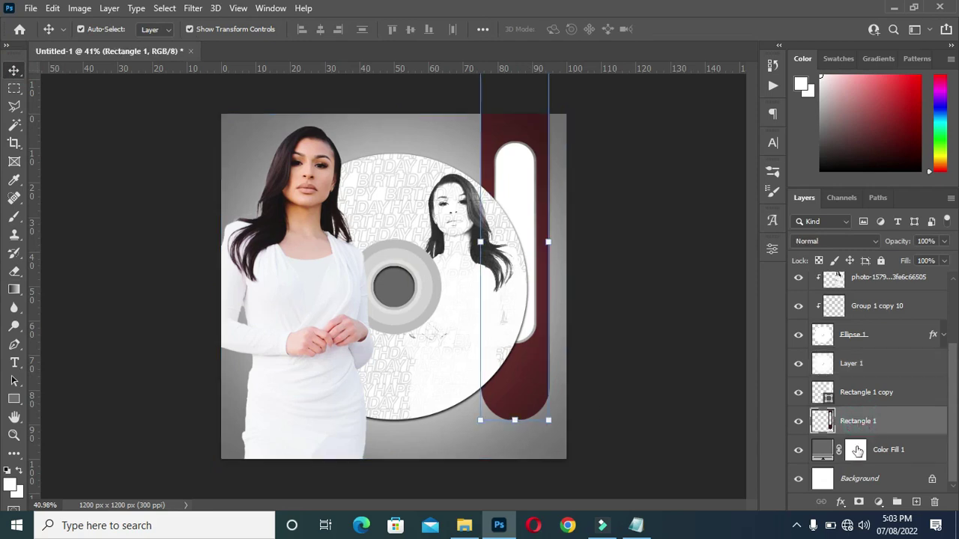
left_click(840, 501)
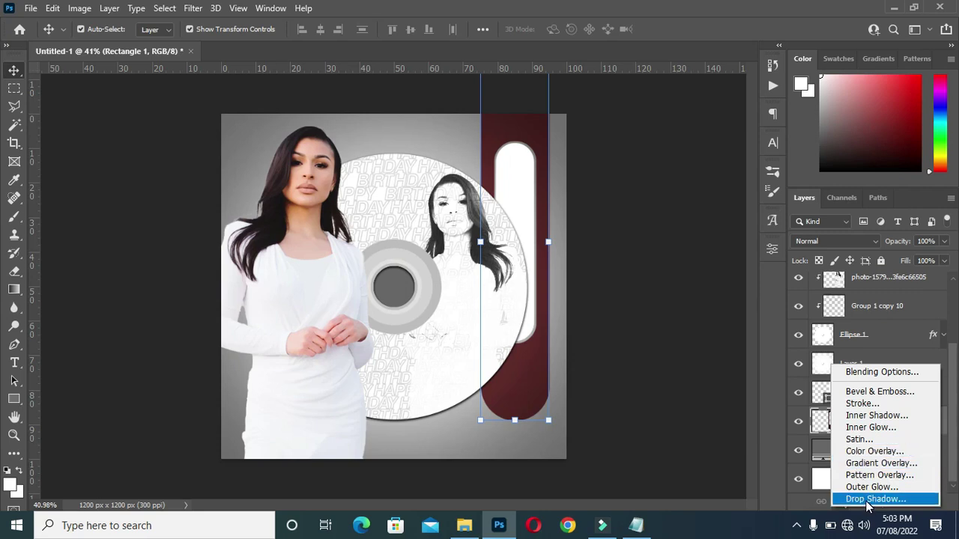
left_click(869, 499)
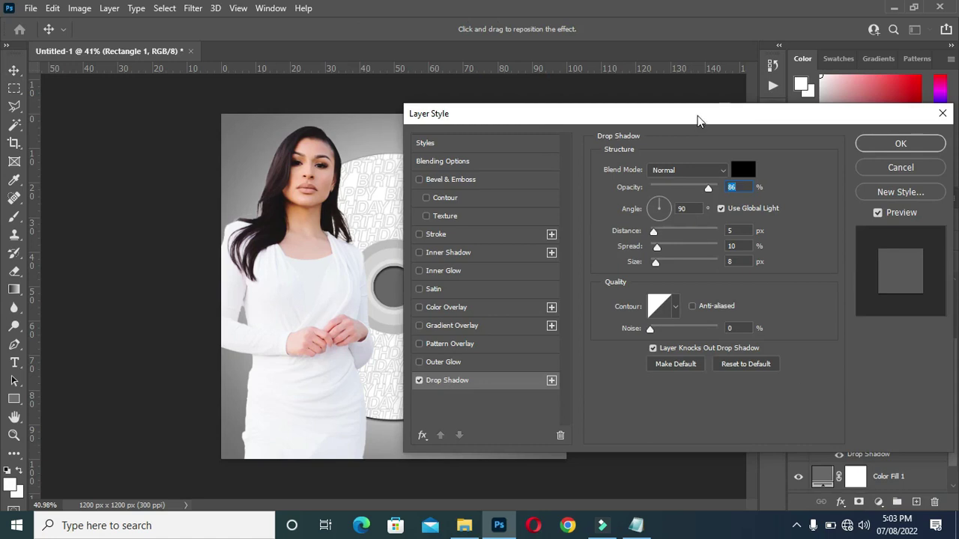
left_click_drag(697, 120, 786, 120)
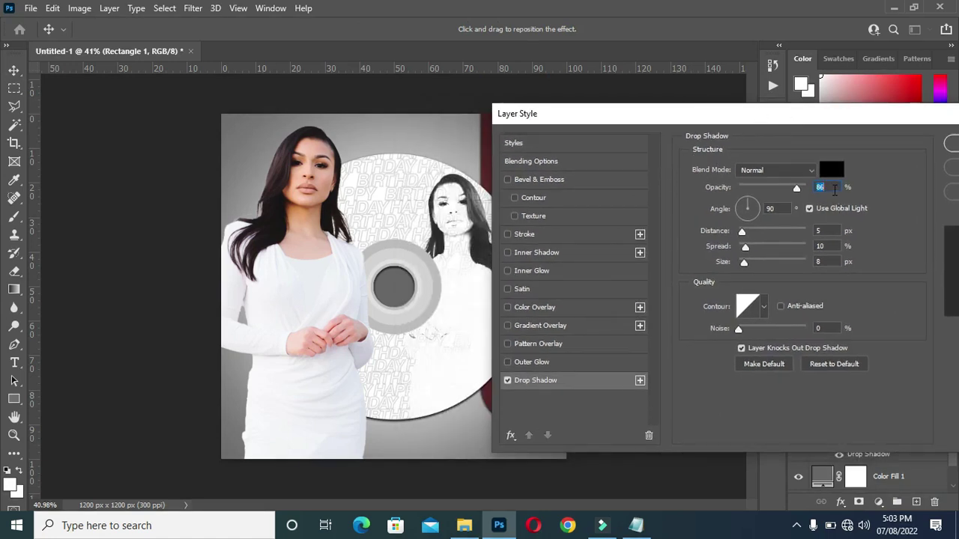
Step: Set the drop shadow's spread to 4%, apply the layer style, and collapse the bar's effects list
left_click(828, 230)
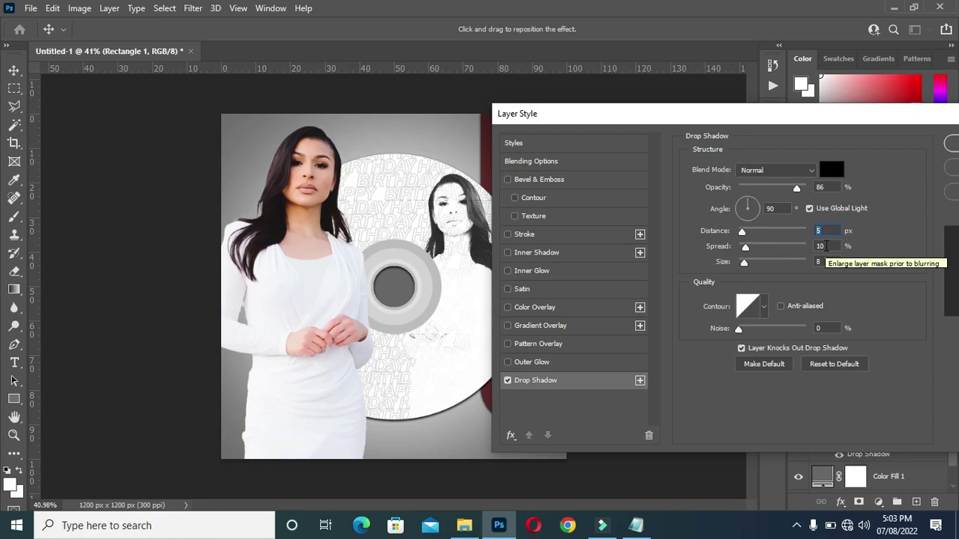
left_click(828, 245)
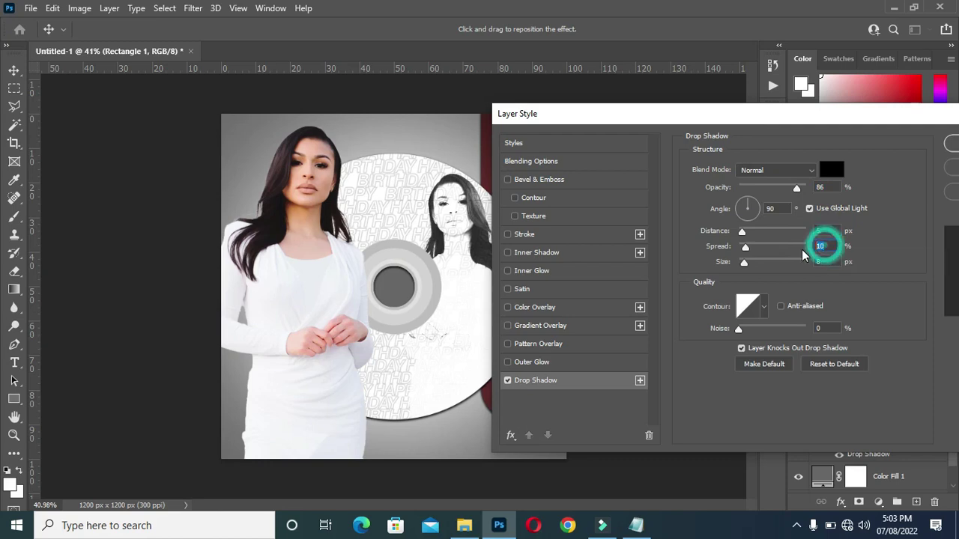
type("4")
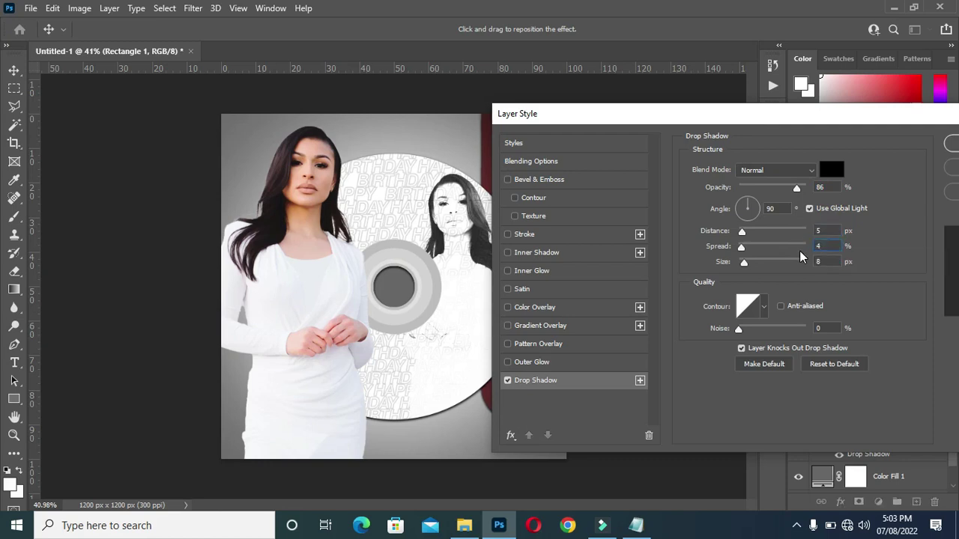
left_click(819, 261)
left_click_drag(746, 116, 606, 123)
left_click(854, 150)
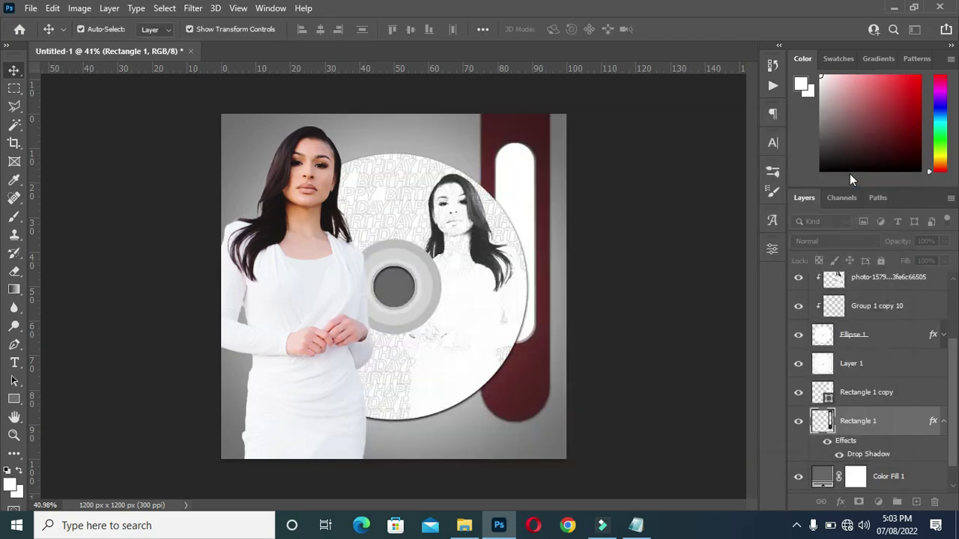
left_click(944, 422)
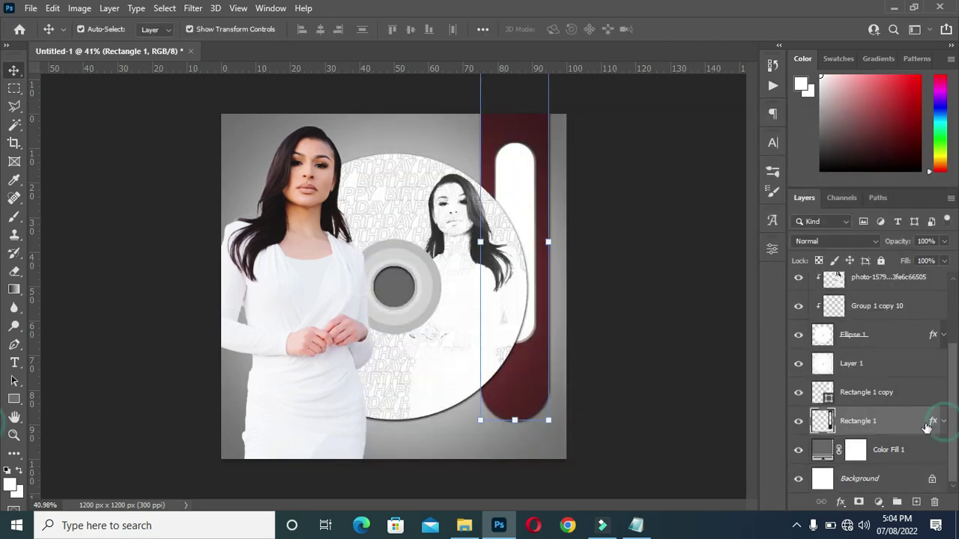
Step: Copy the layer style from Rectangle 1 onto the white bar, Rectangle 1 copy, and collapse its effects list
right_click(917, 425)
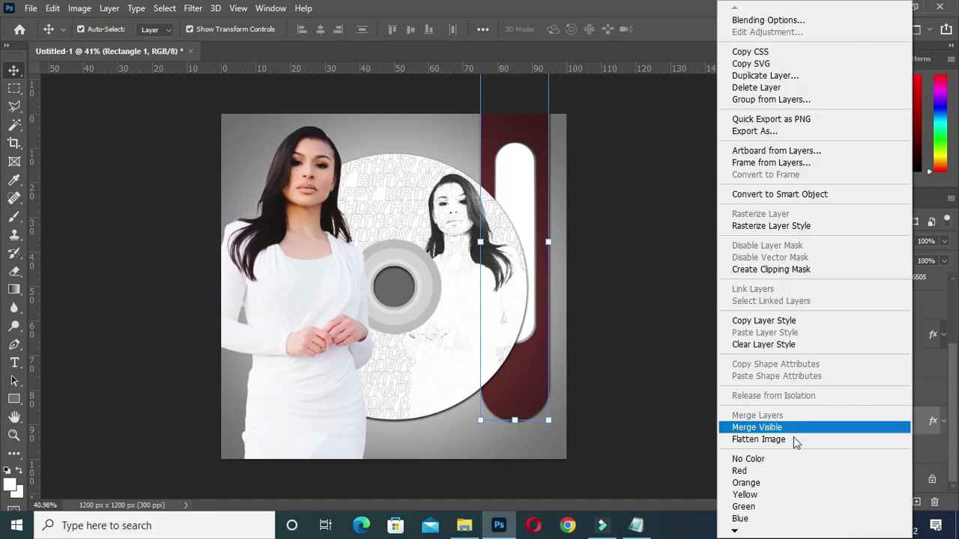
left_click(753, 320)
left_click(888, 395)
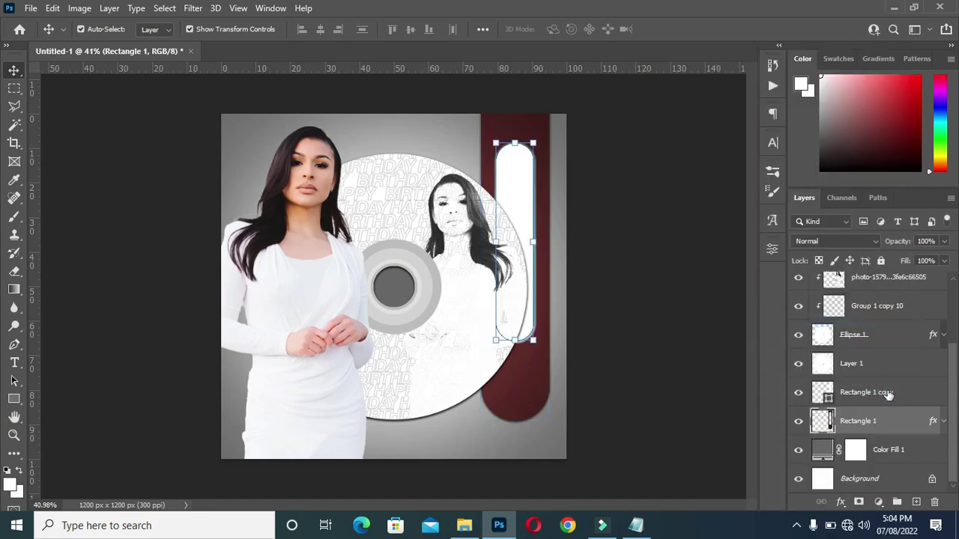
right_click(893, 391)
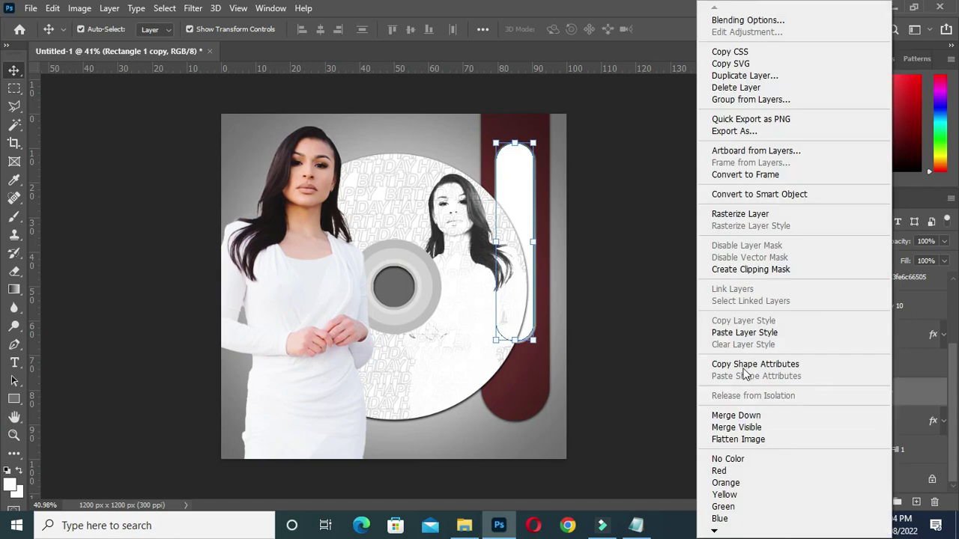
left_click(742, 333)
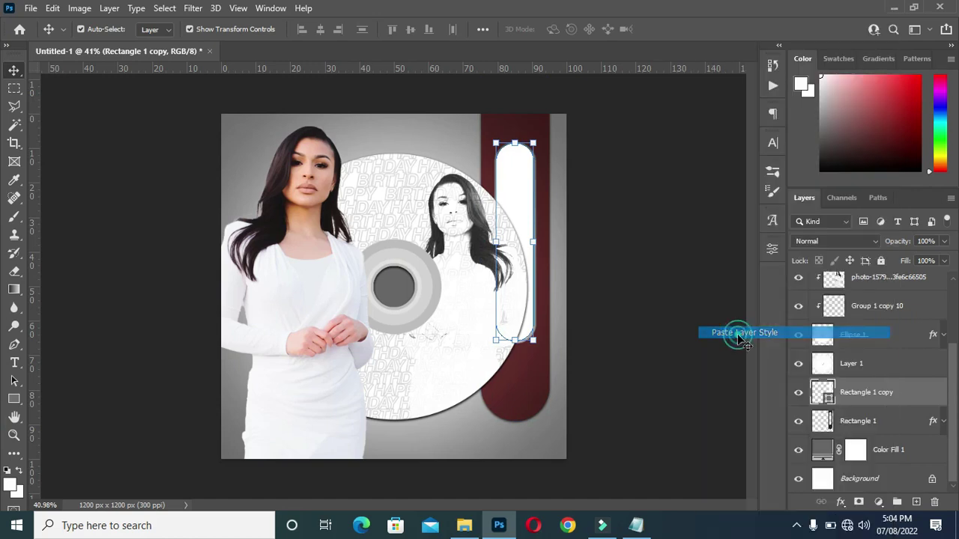
left_click(680, 312)
left_click(944, 394)
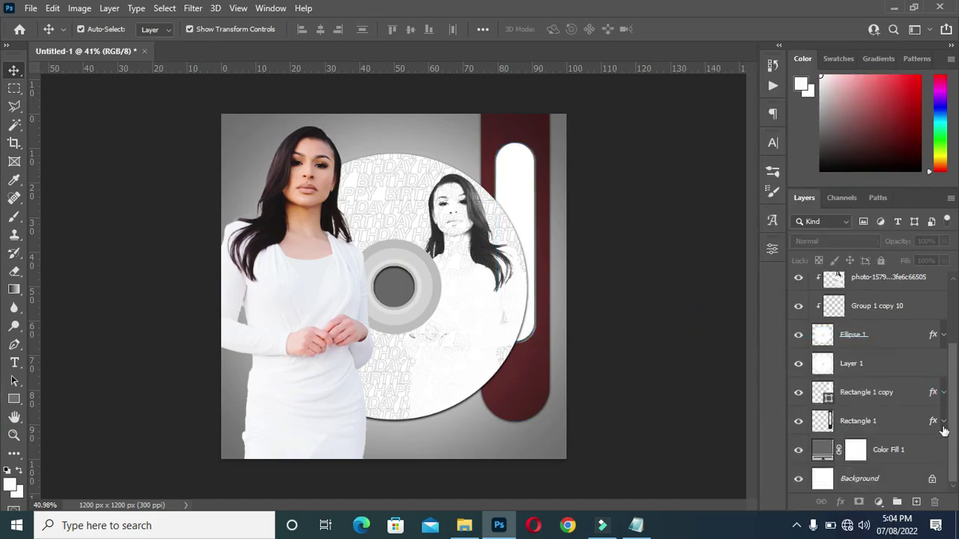
Step: Duplicate the dark red and white bars together and move the copies up behind the woman's head, about X 284, Y −64 px
left_click(868, 425)
left_click(866, 397, "ctrl")
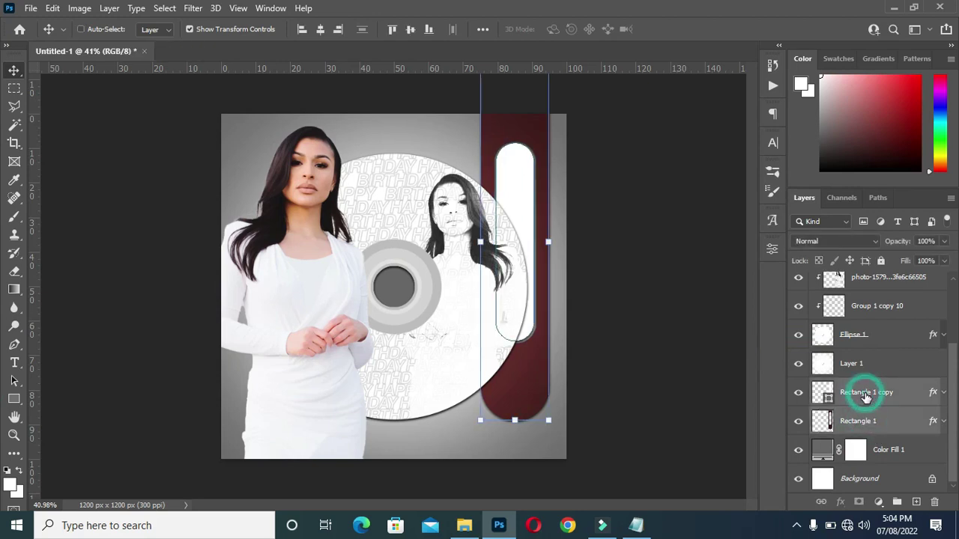
key("ctrl+j")
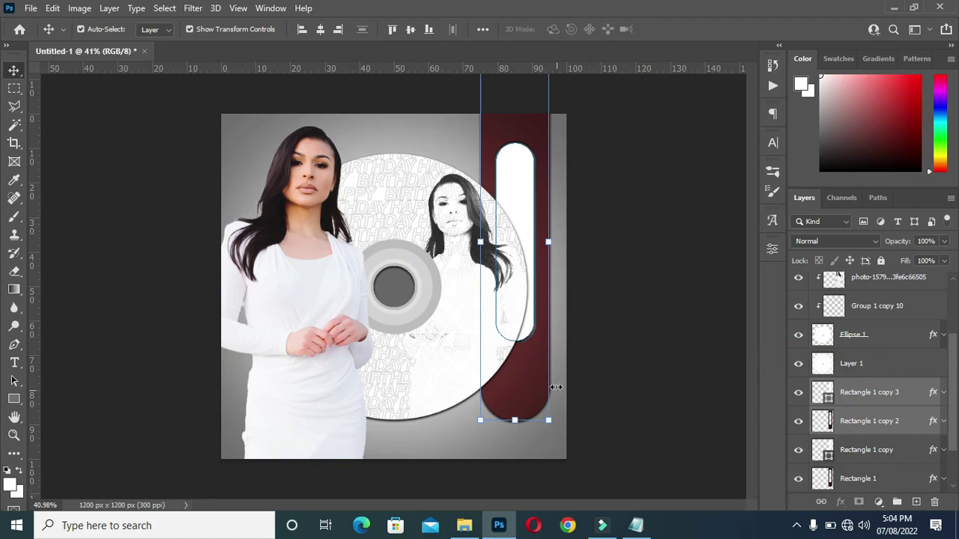
left_click(545, 416)
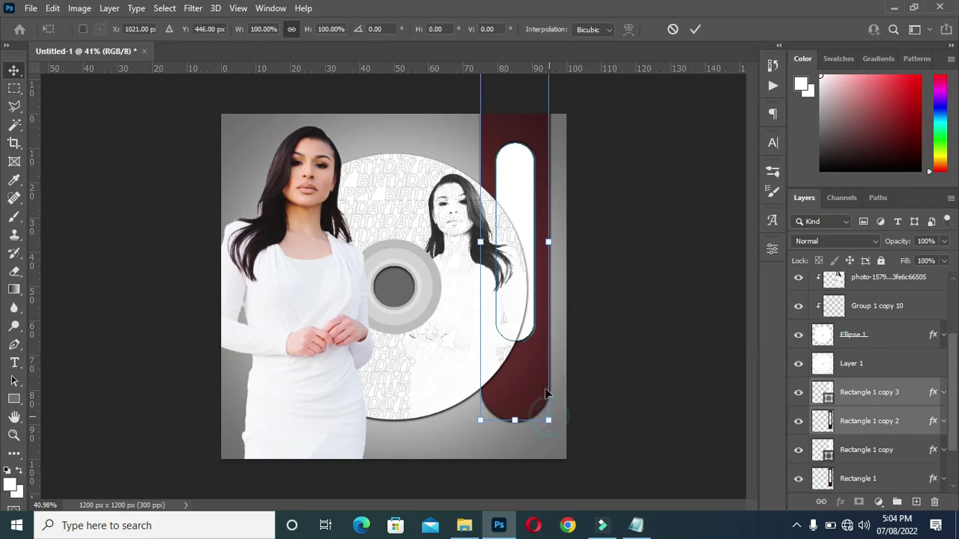
left_click_drag(533, 385, 318, 237)
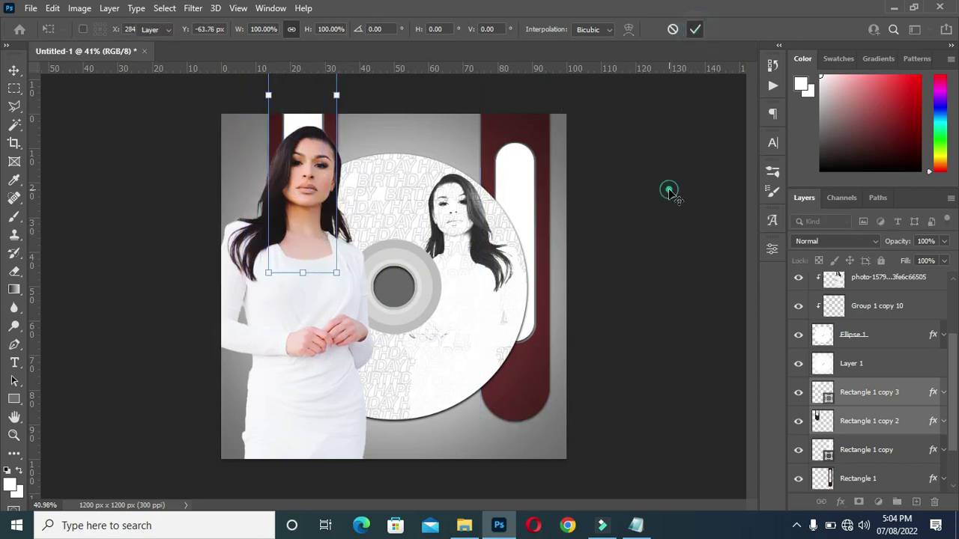
Step: Shift the woman's cut-out colour photo slightly left so it runs past the canvas's left edge
left_click(670, 190)
left_click_drag(311, 343, 299, 339)
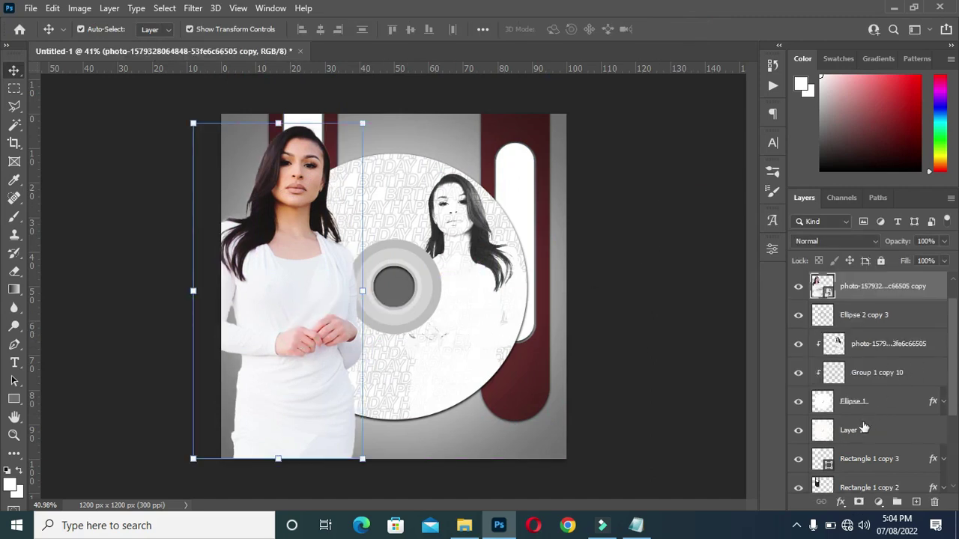
left_click(710, 371)
Step: Move Rectangle 1 copy 3 and Rectangle 1 copy 2 together slightly left behind the woman's head
left_click(869, 459)
left_click(863, 485, "shift")
left_click_drag(293, 224, 289, 236)
key("Return")
left_click(650, 233)
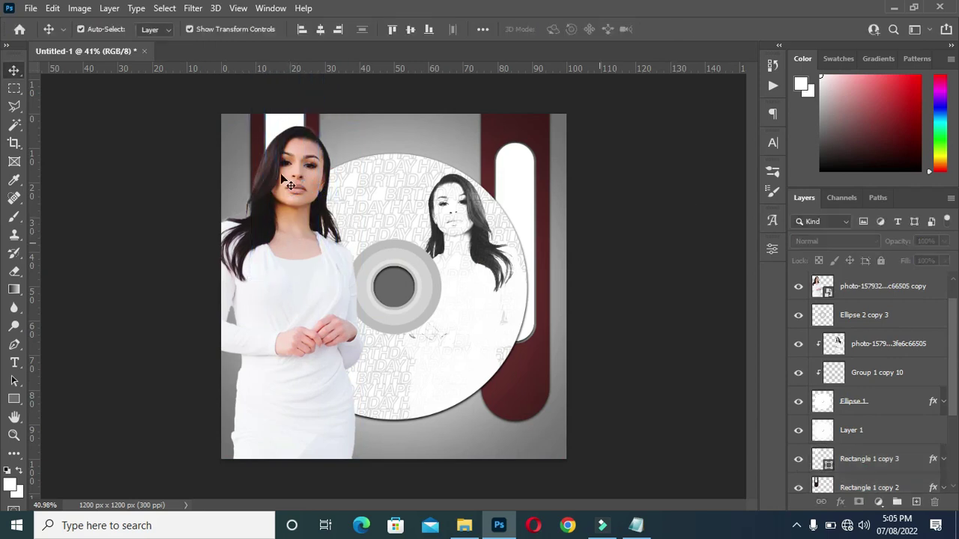
scroll(349, 187, "down", 1)
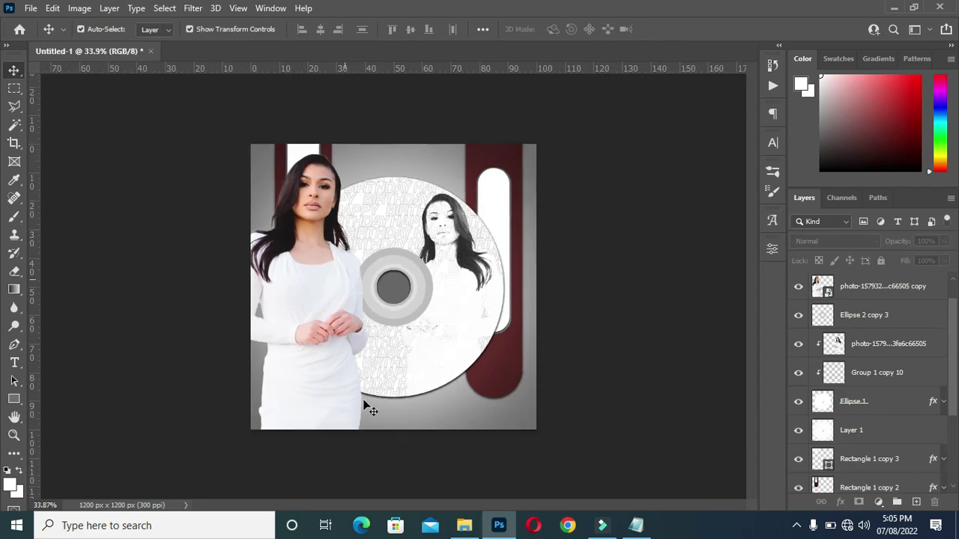
scroll(366, 407, "up", 1)
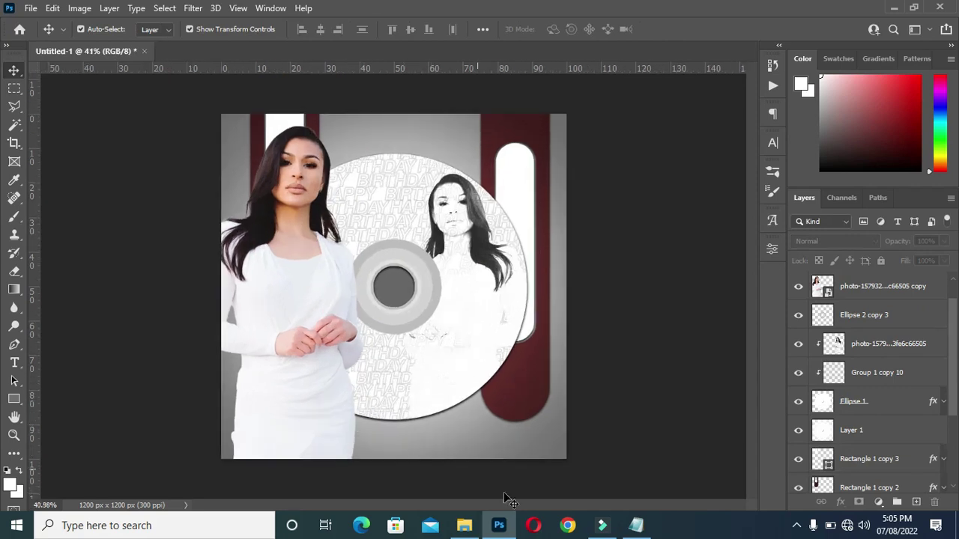
Step: Copy the line "Happy Bithday" from the Notepad notes and add it as a text layer on the disc's lower part
left_click(635, 525)
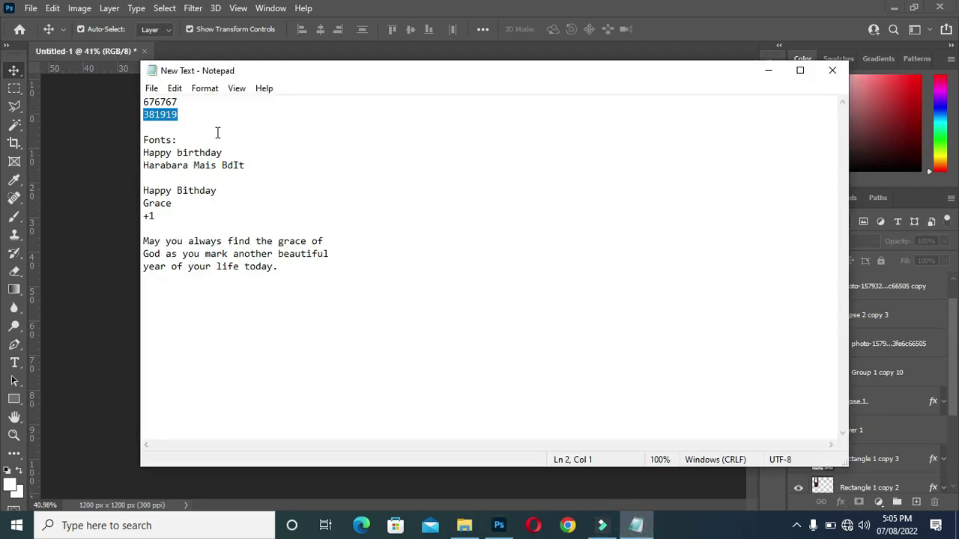
left_click_drag(218, 190, 143, 191)
key("ctrl+c")
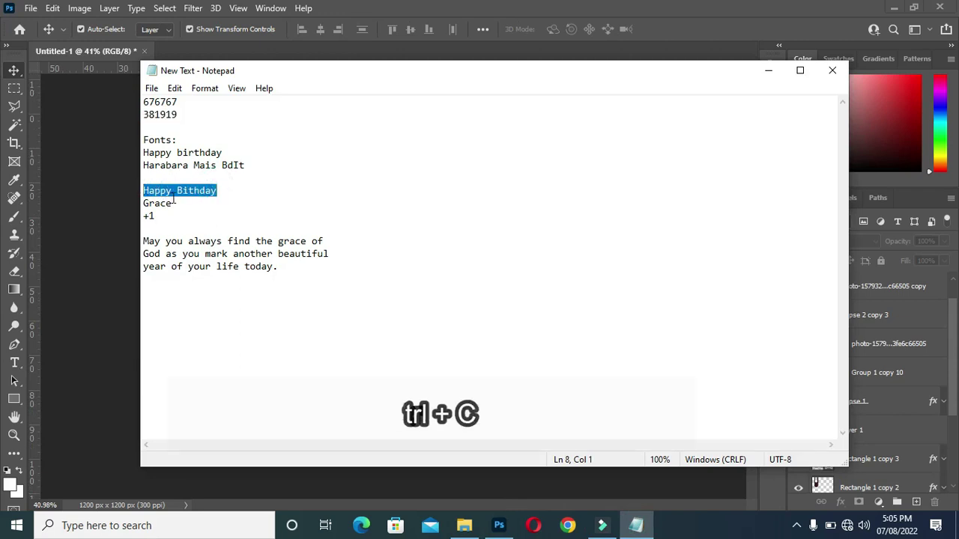
left_click(770, 72)
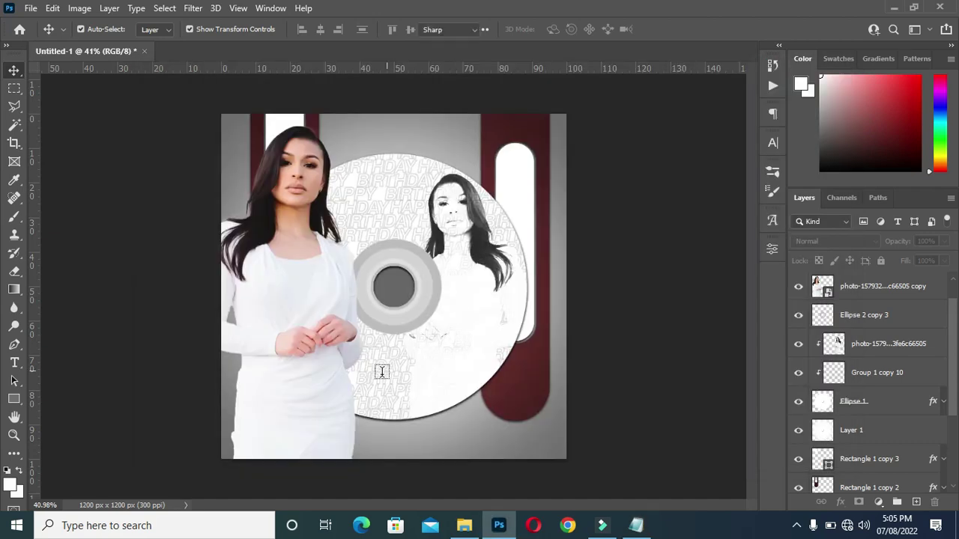
key("t")
left_click(379, 372)
key("ctrl+v")
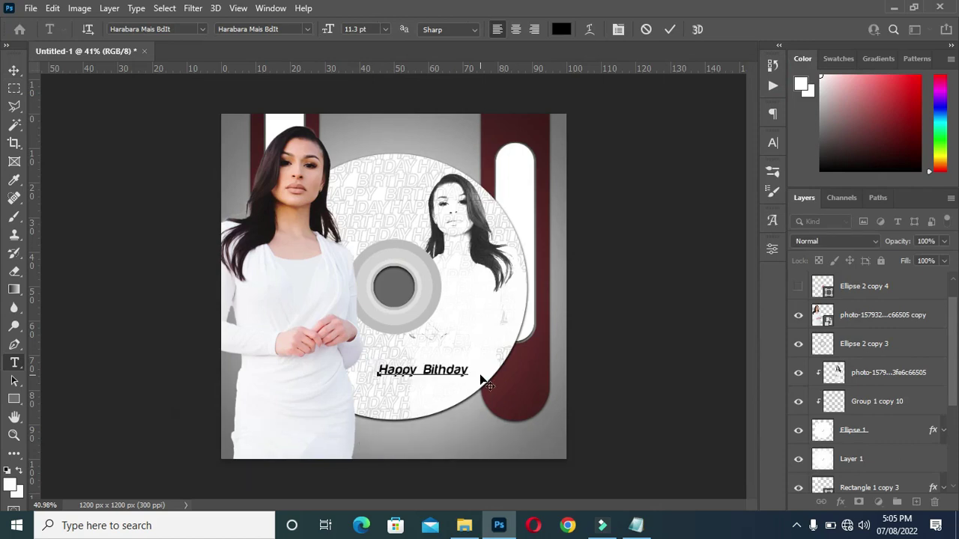
key("ctrl+Return")
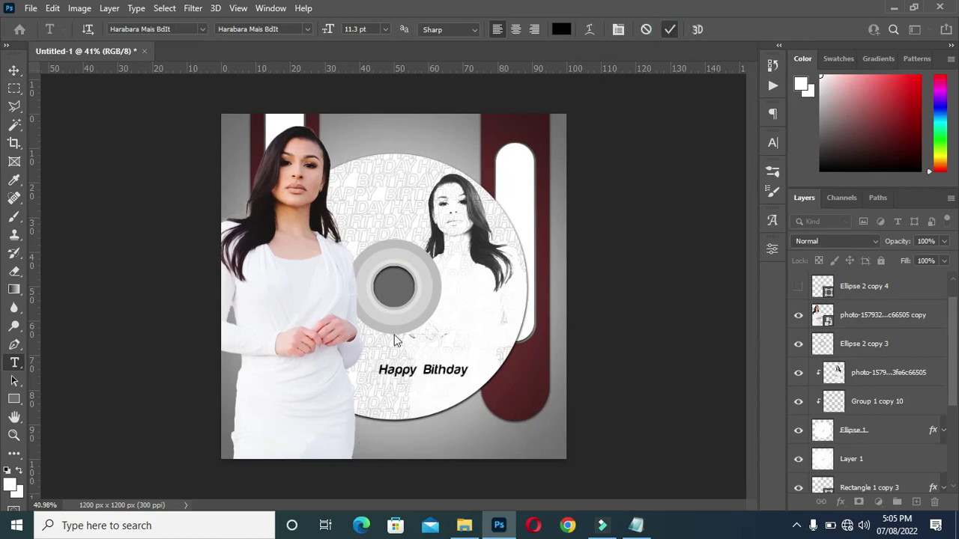
Step: Change the Happy Bithday text's font to happy Birthday and enlarge it to span the lower part of the disc
left_click(200, 30)
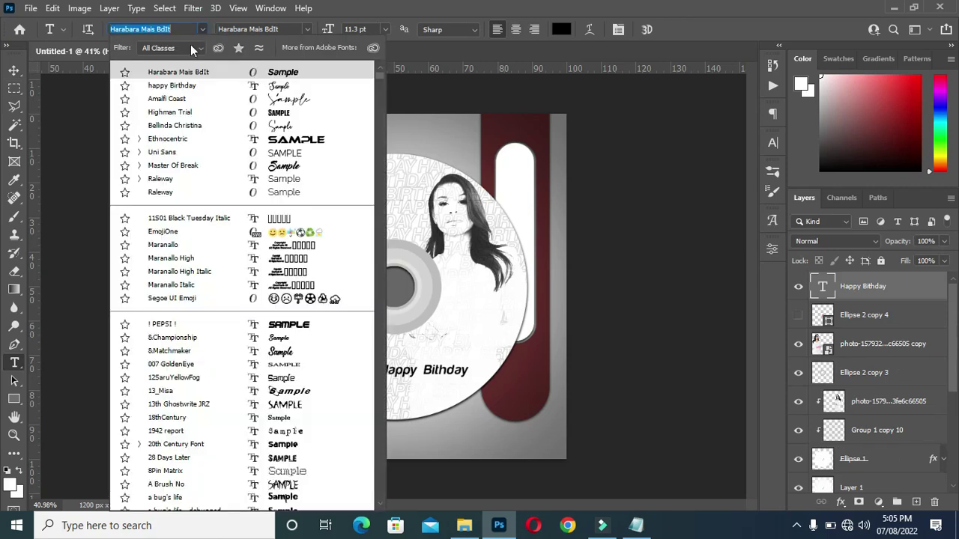
key("Down")
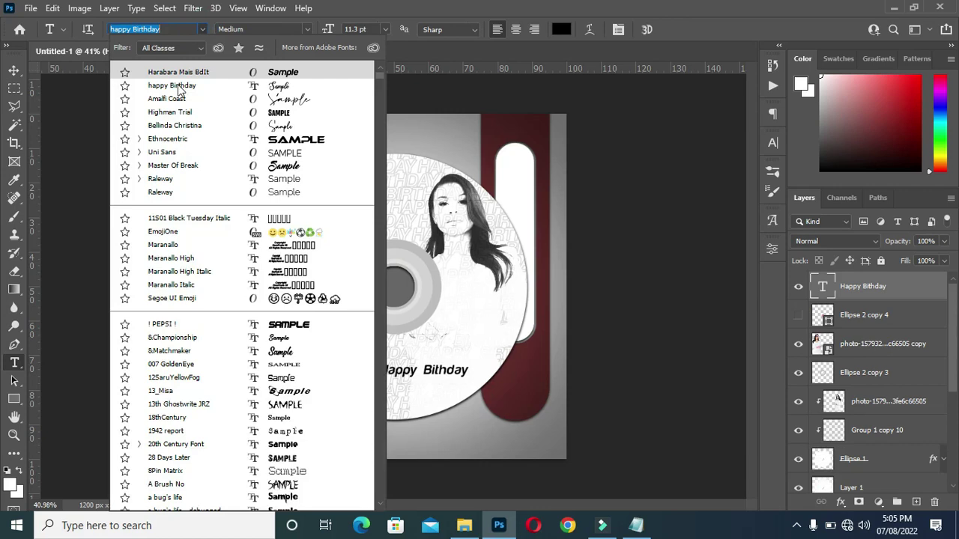
left_click(175, 84)
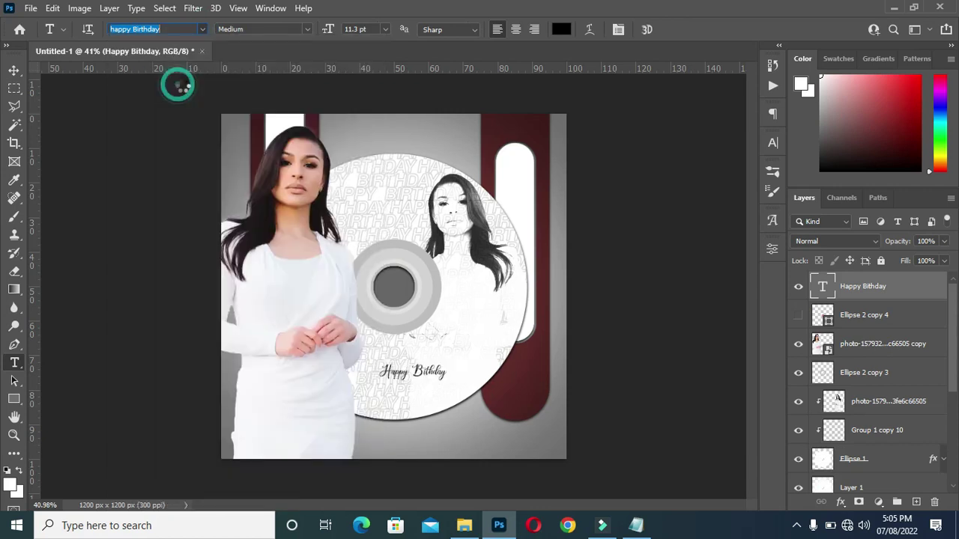
left_click(14, 71)
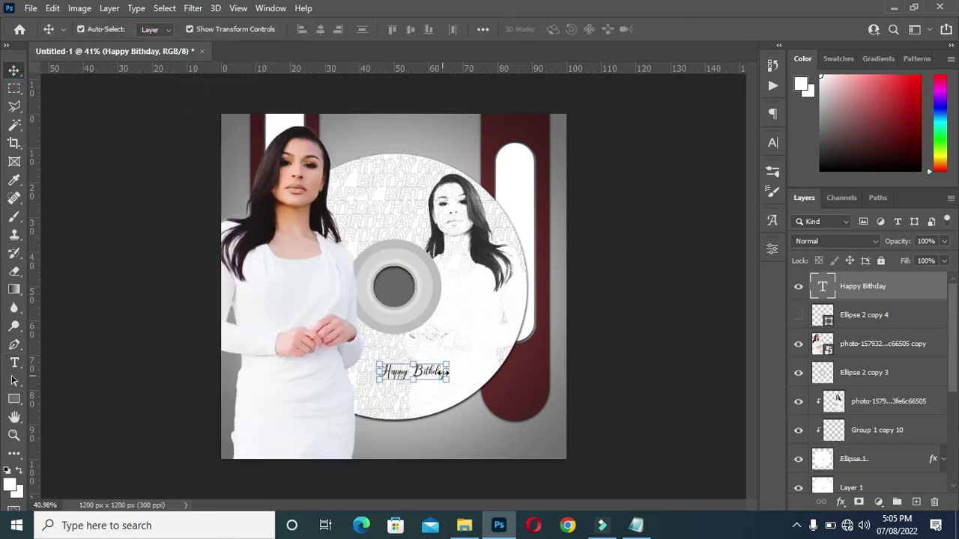
left_click_drag(445, 372, 533, 352)
left_click_drag(379, 373, 338, 373)
left_click_drag(447, 372, 427, 384)
Step: Reorder the Happy Bithday text layer to sit directly beneath the woman's photo layer
left_click(880, 287)
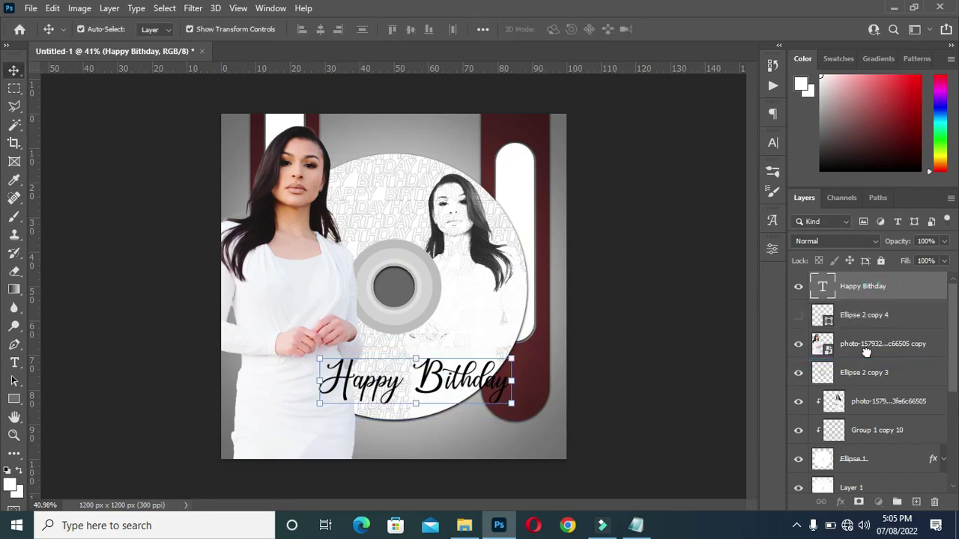
key("ctrl+bracketleft")
key("ctrl+bracketleft")
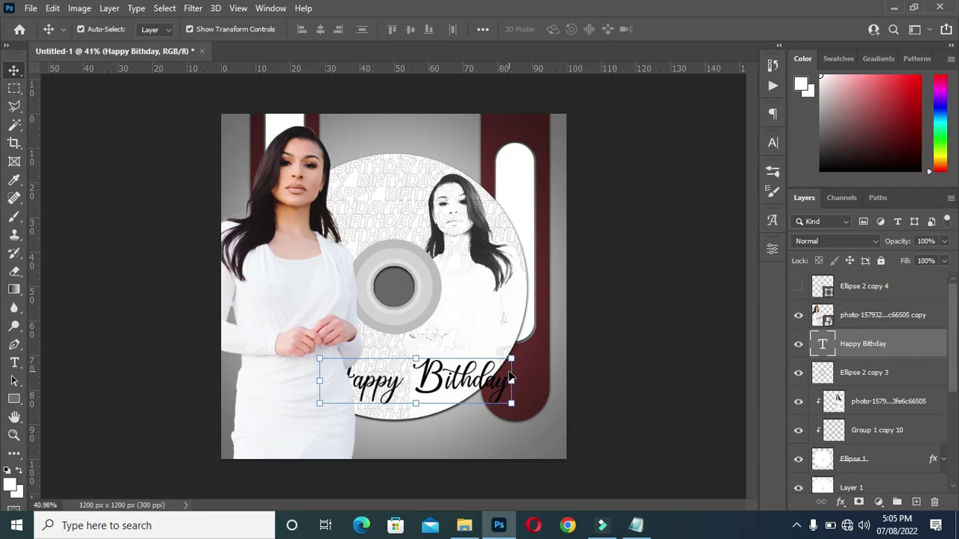
Step: Rotate the Happy Bithday text to about −27°, scale it to about 96.5%, and position it at about X 718, Y 813 px
left_click_drag(524, 349, 507, 310)
left_click_drag(435, 371, 467, 304)
left_click_drag(531, 333, 529, 335)
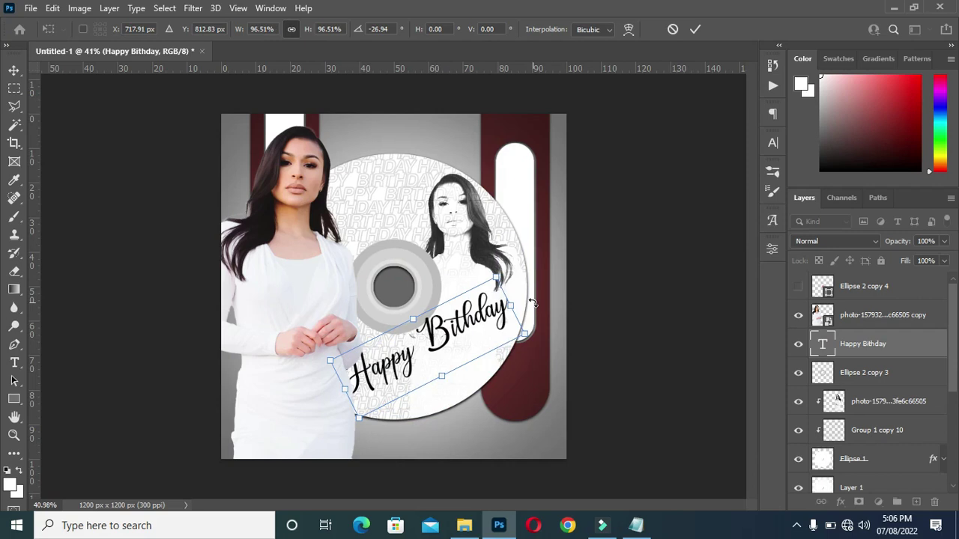
key("Return")
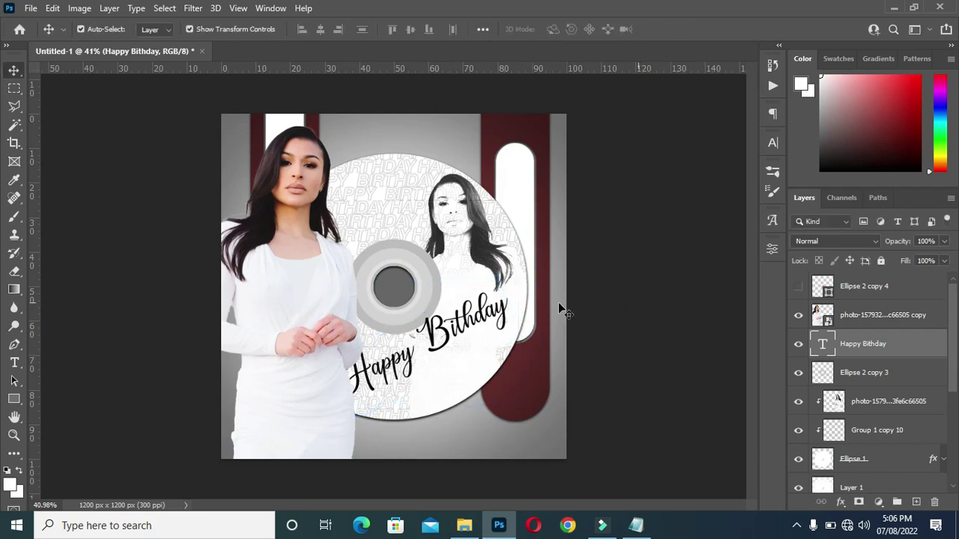
left_click(549, 339)
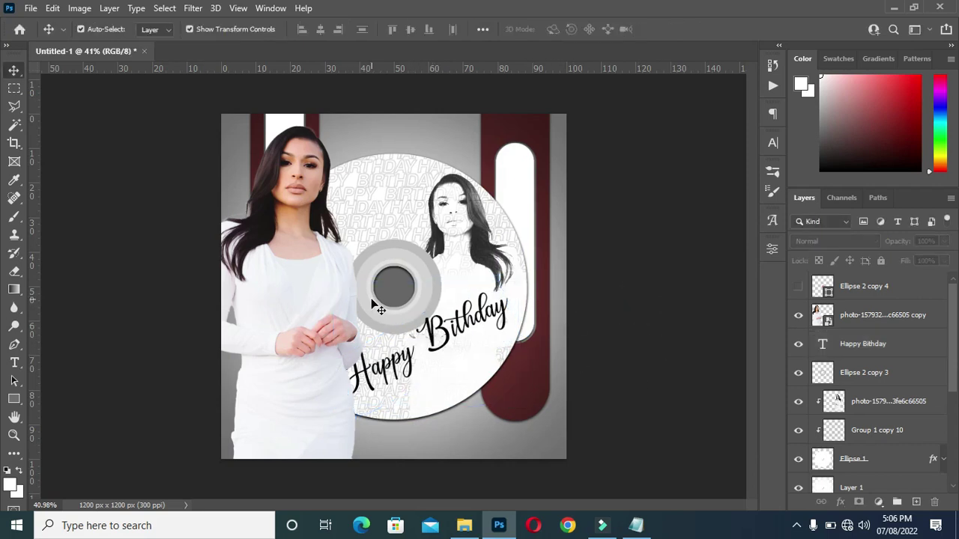
Step: Copy the celebrant's name from the Notepad notes and add it as a text layer on the disc's upper part
key("t")
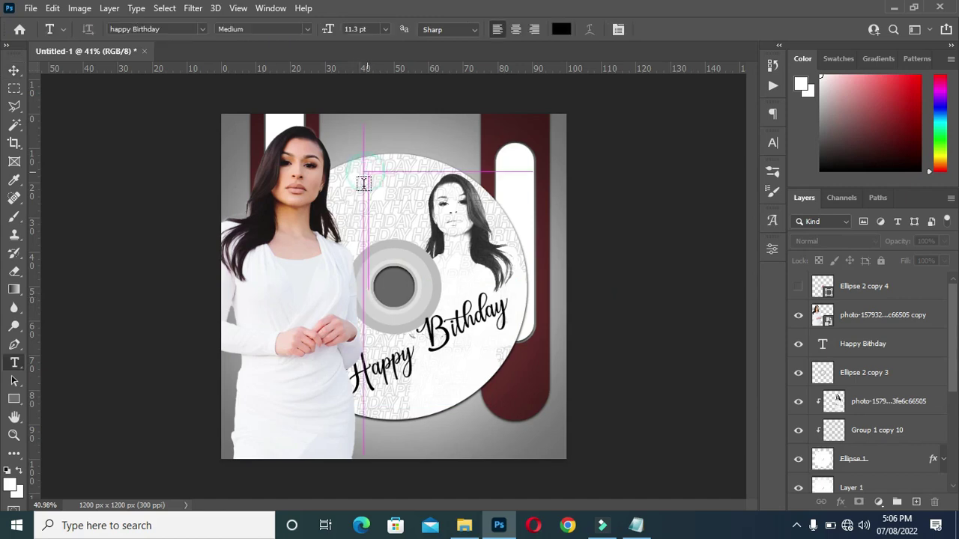
left_click(395, 222)
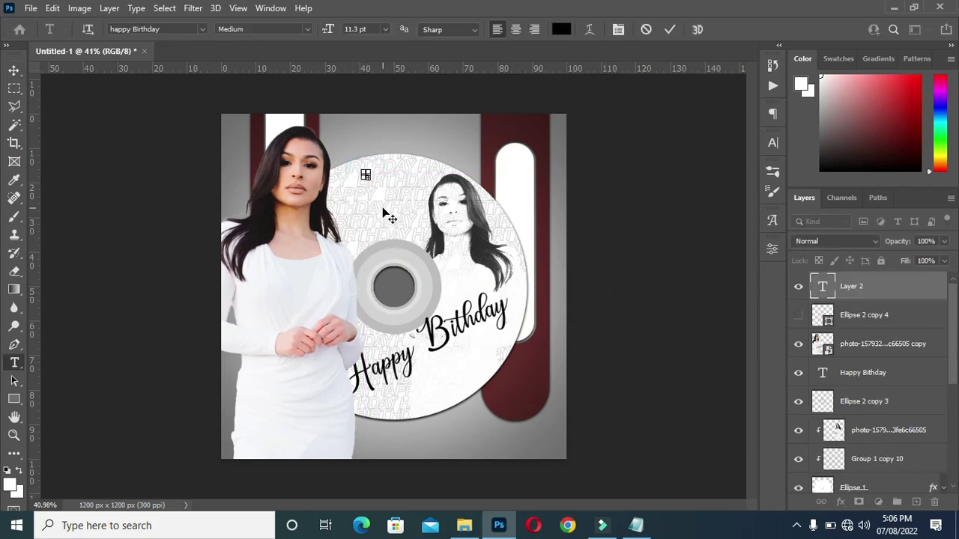
left_click(647, 29)
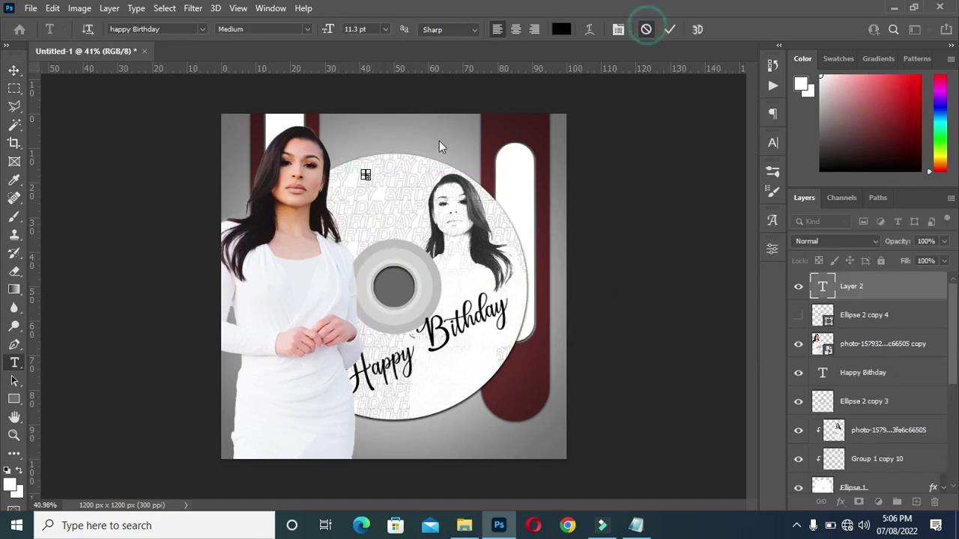
left_click(362, 200)
left_click(635, 525)
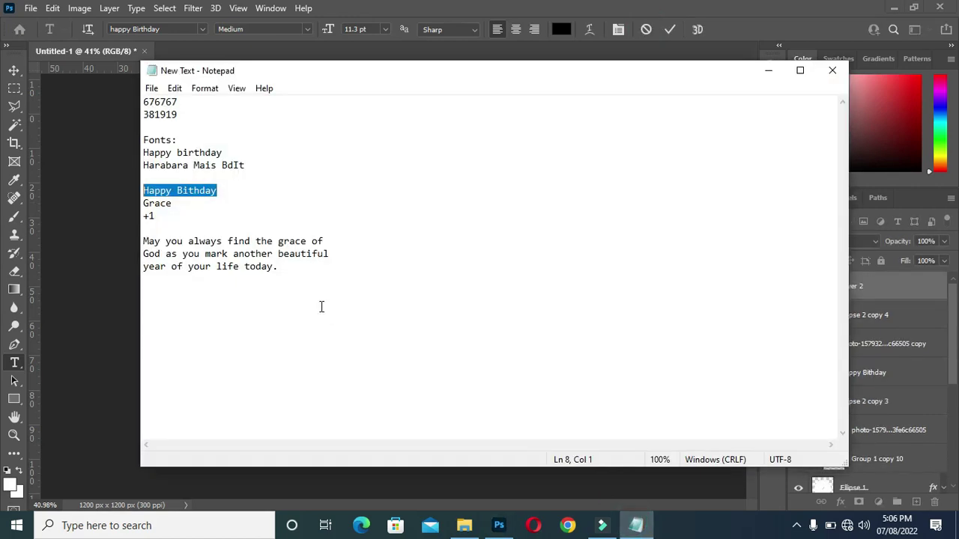
left_click_drag(182, 204, 135, 208)
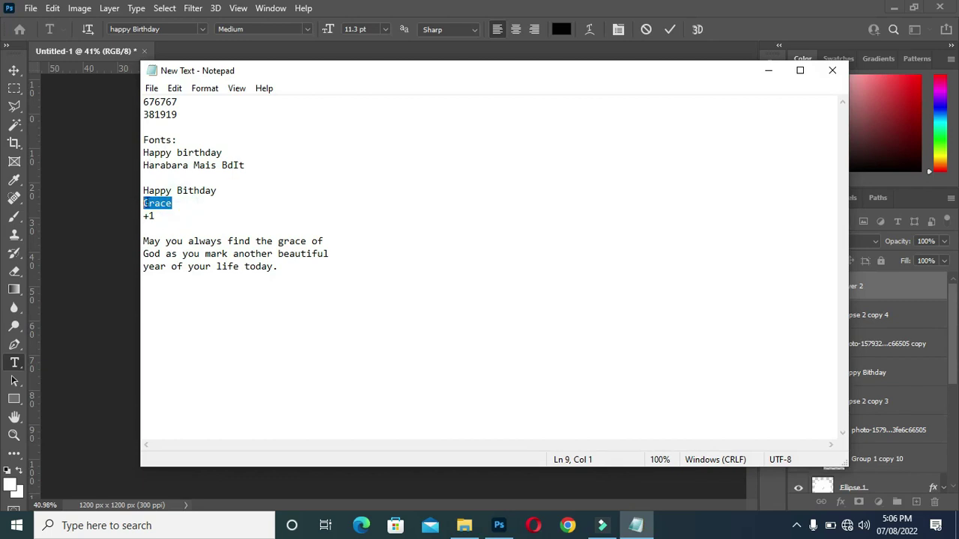
key("ctrl+c")
left_click(765, 71)
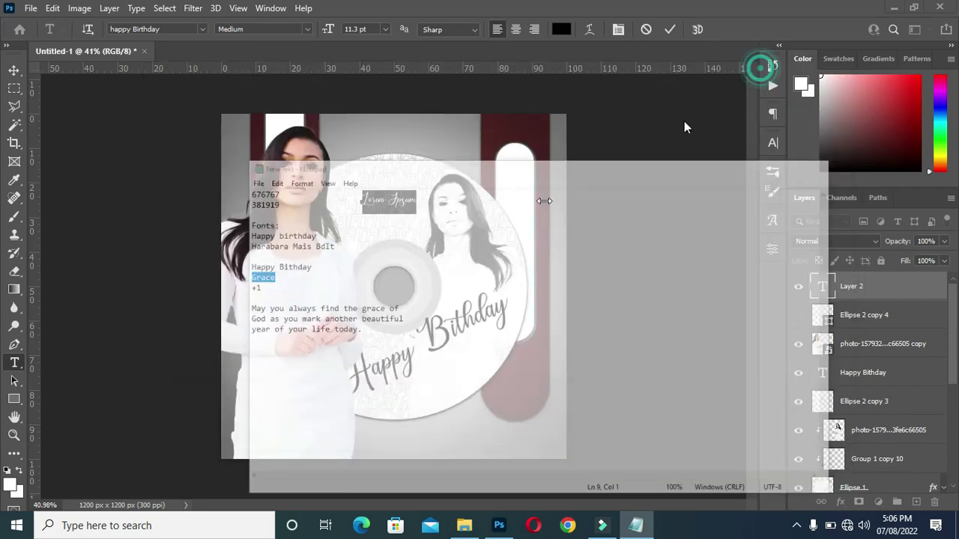
key("ctrl+v")
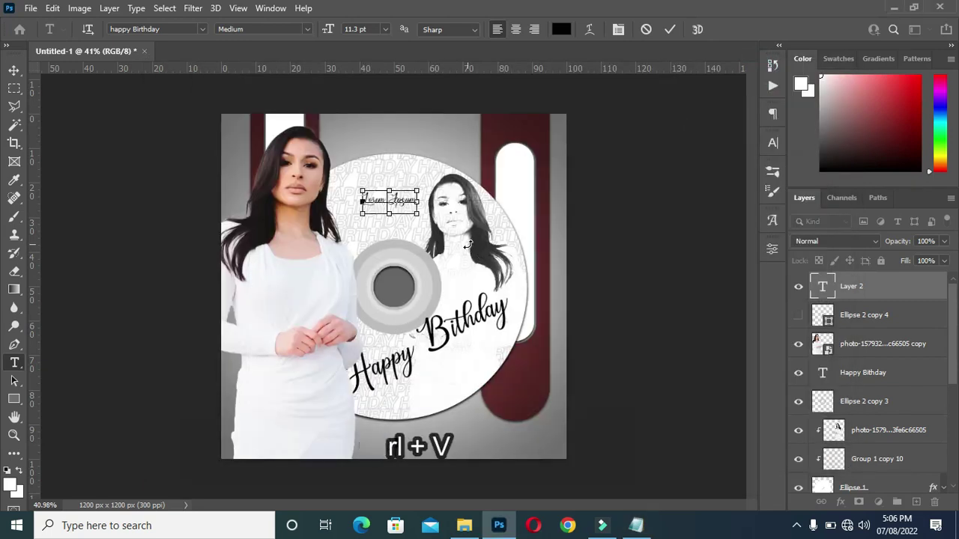
left_click(669, 29)
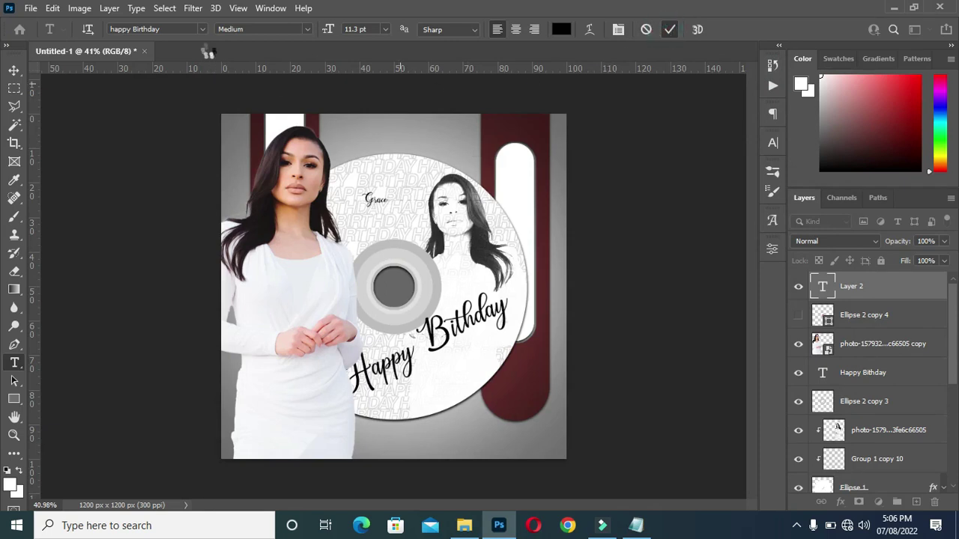
Step: Change the celebrant's name text to Harabara Mais BdIt and scale it to about 263%
left_click(201, 29)
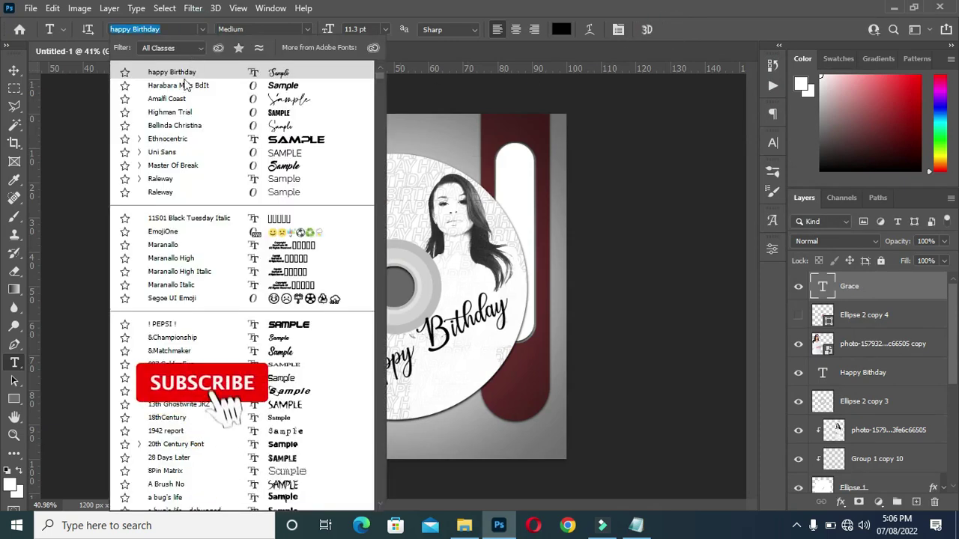
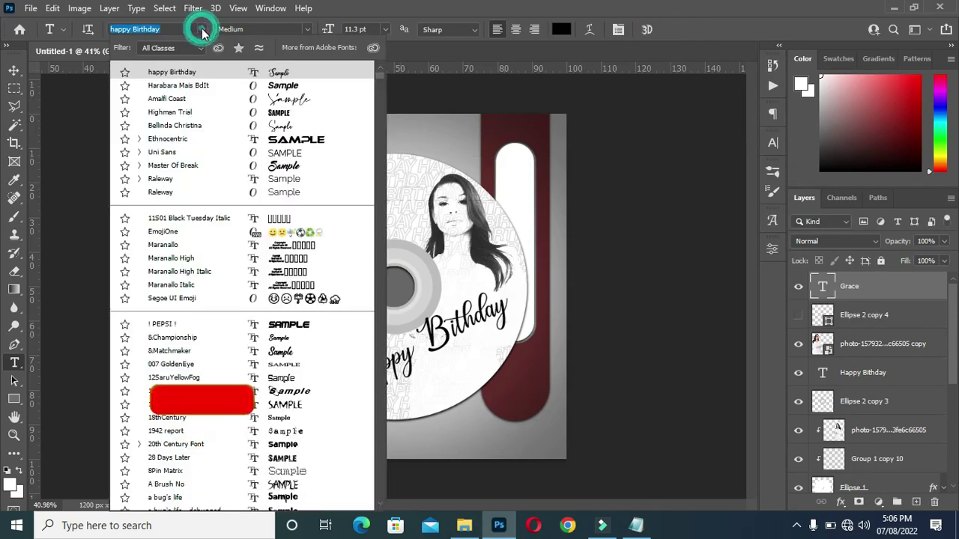
left_click(180, 87)
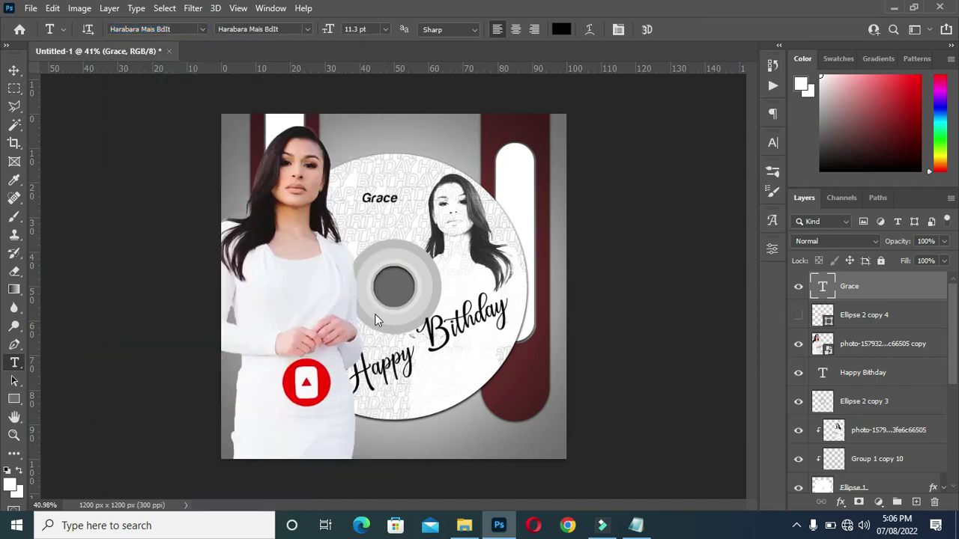
left_click(14, 70)
left_click_drag(399, 201, 452, 231)
left_click(696, 29)
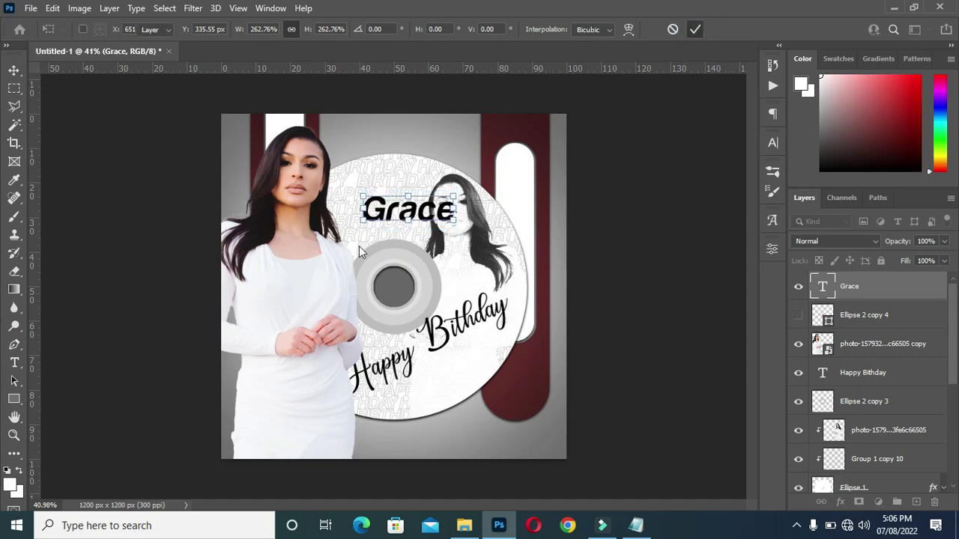
Step: Move the celebrant's name below the Happy Bithday text and set it in All Caps
left_click_drag(412, 212, 434, 397)
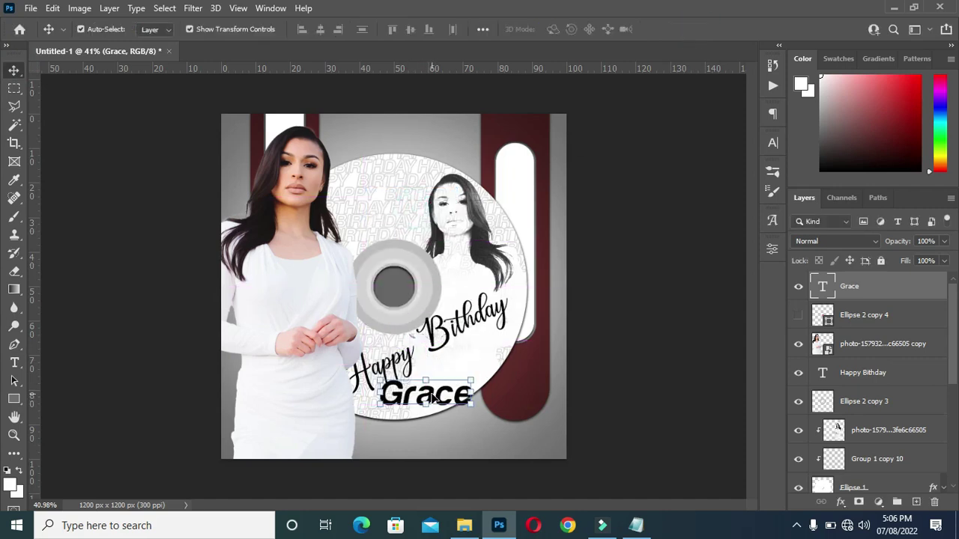
double_click(429, 395)
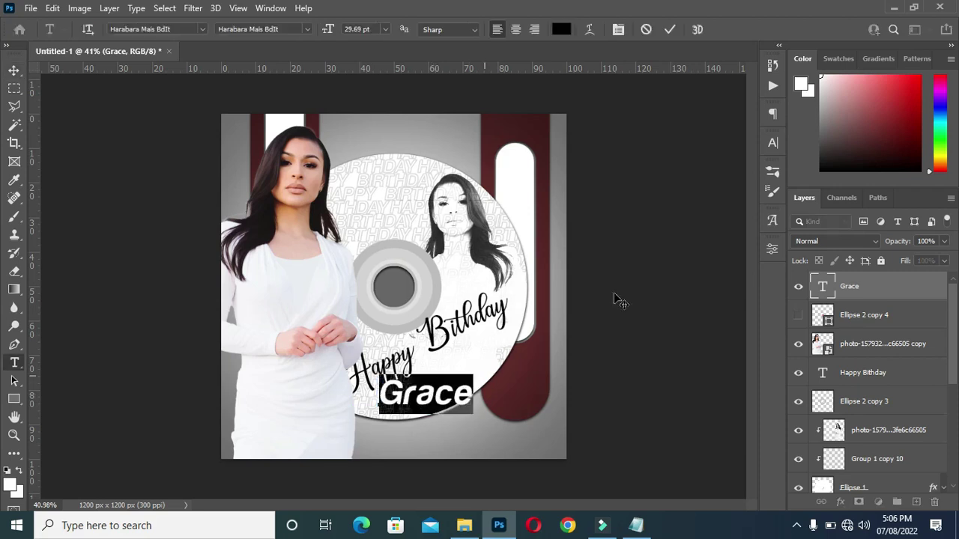
left_click(772, 141)
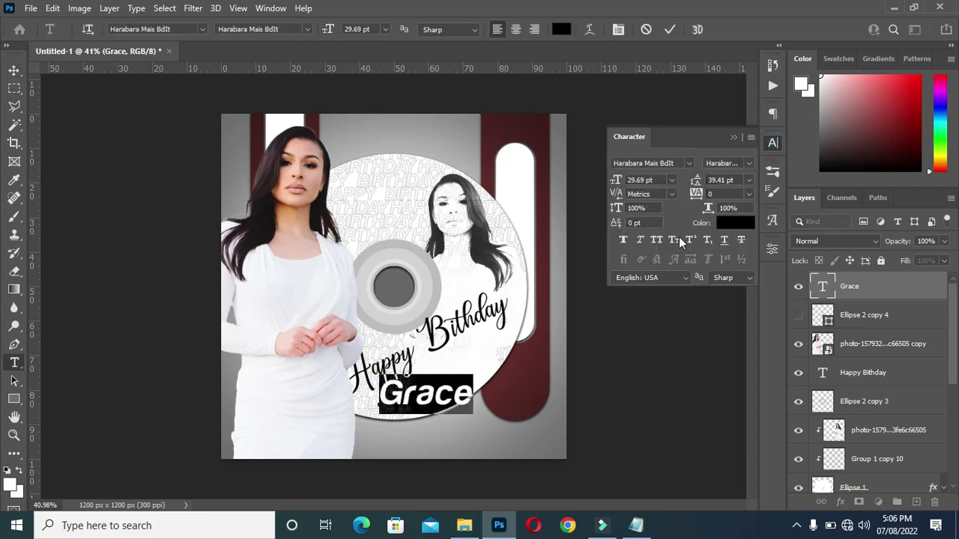
left_click(656, 240)
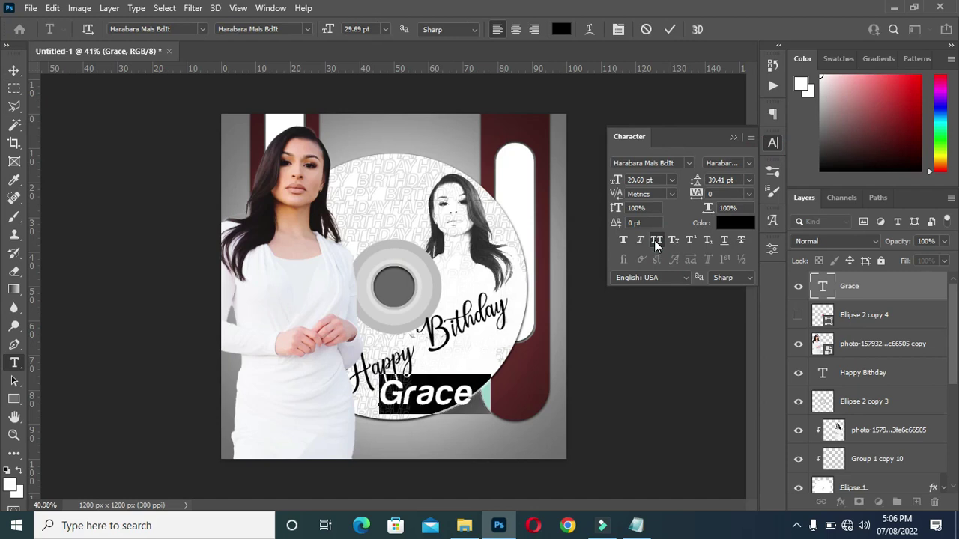
left_click(734, 137)
left_click(669, 33)
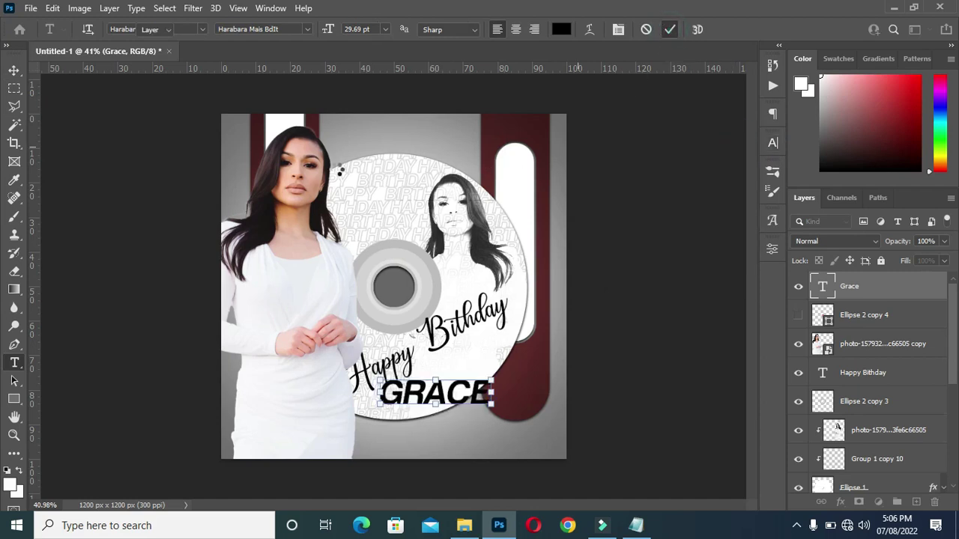
Step: Rotate the celebrant's name to about −27.5° and position it below the Happy Bithday text at about X 774, Y 905 px
key("v")
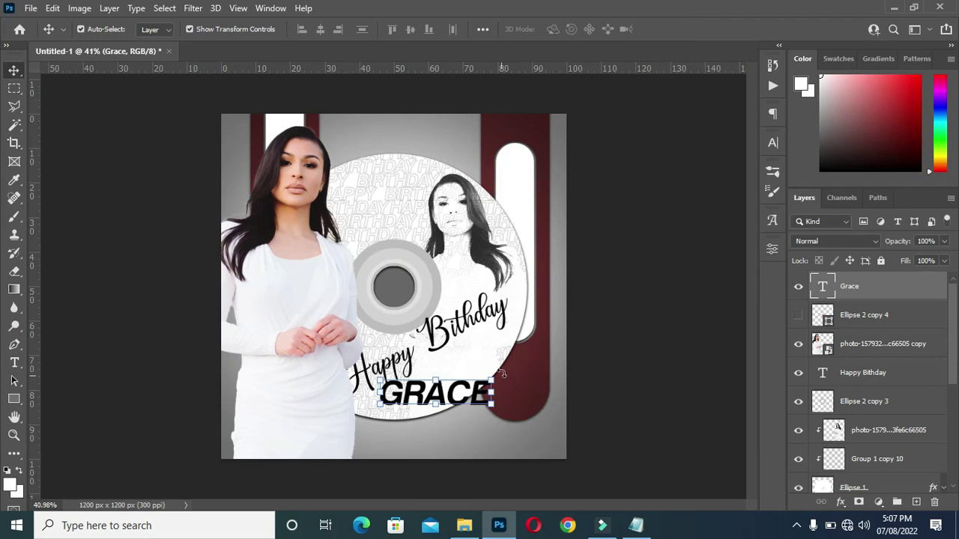
left_click_drag(501, 376, 485, 342)
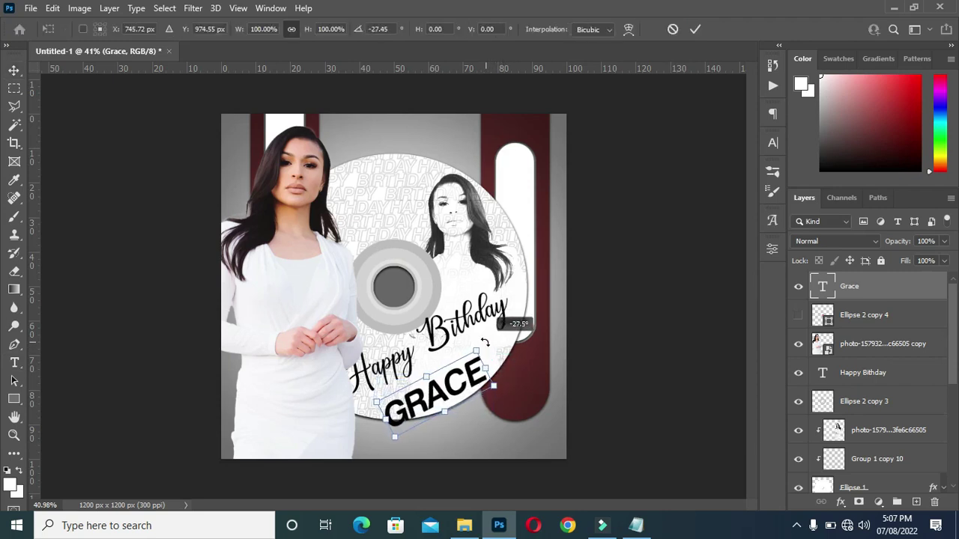
left_click_drag(447, 398, 452, 374)
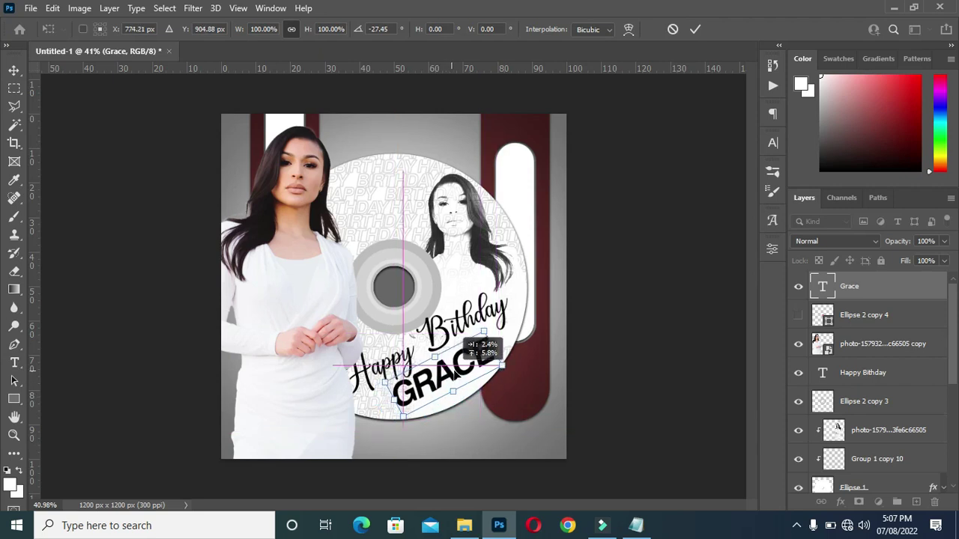
left_click(696, 29)
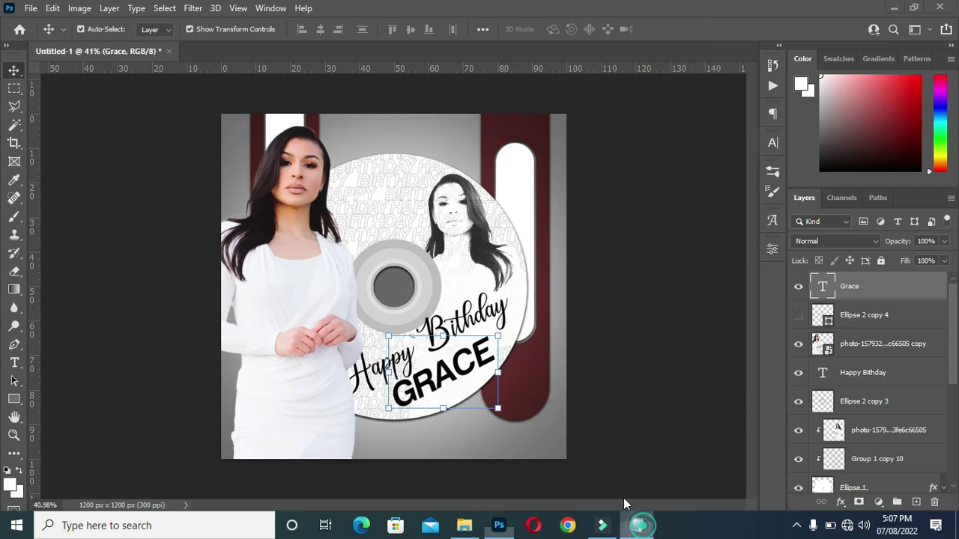
Step: Copy "+1" from the Notepad notes and add it as a text layer on the disc's upper part
left_click(635, 526)
left_click_drag(157, 215, 144, 216)
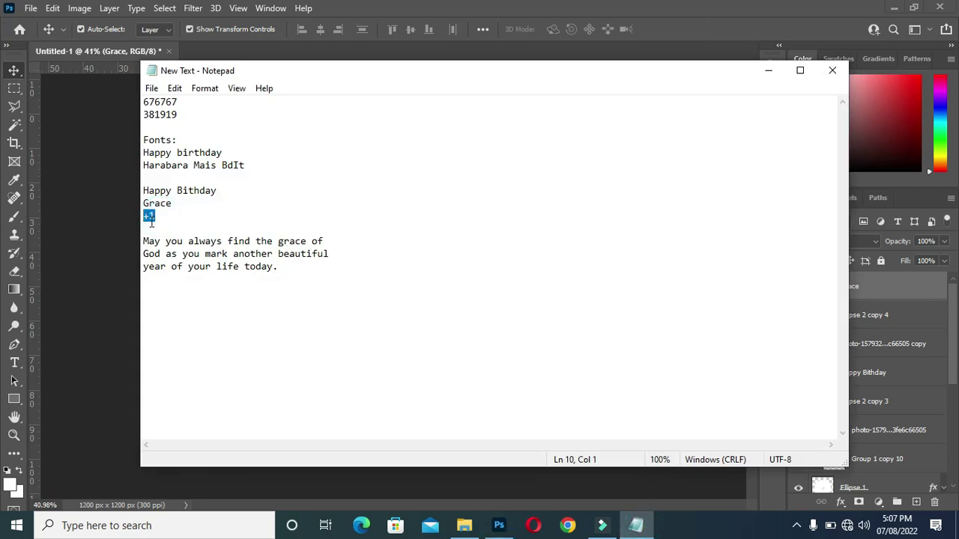
key("ctrl+c")
left_click(768, 73)
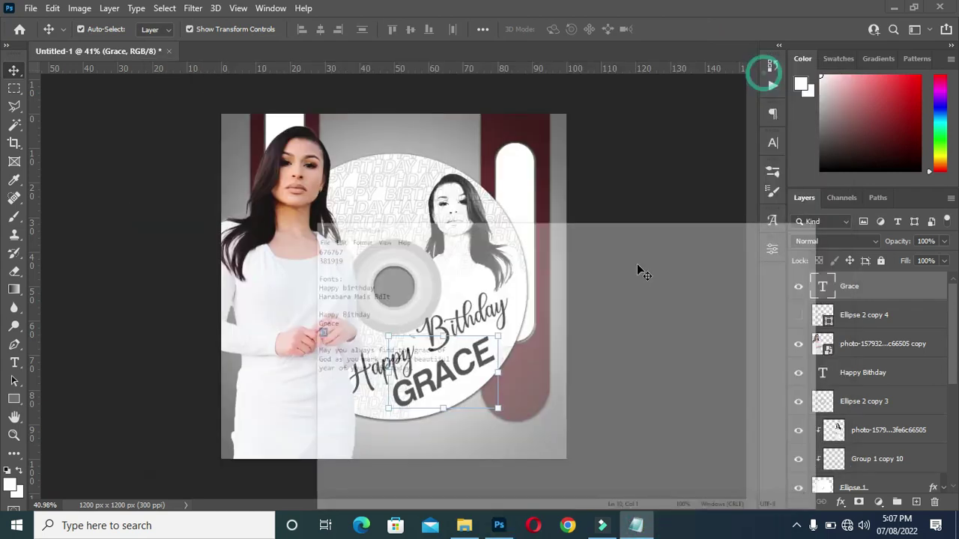
key("t")
left_click(416, 198)
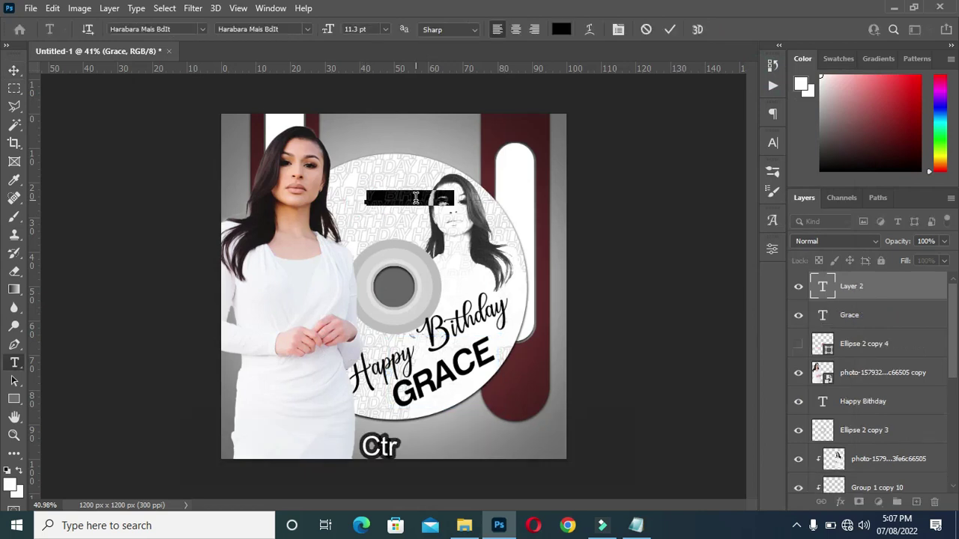
key("ctrl+v")
type("#1")
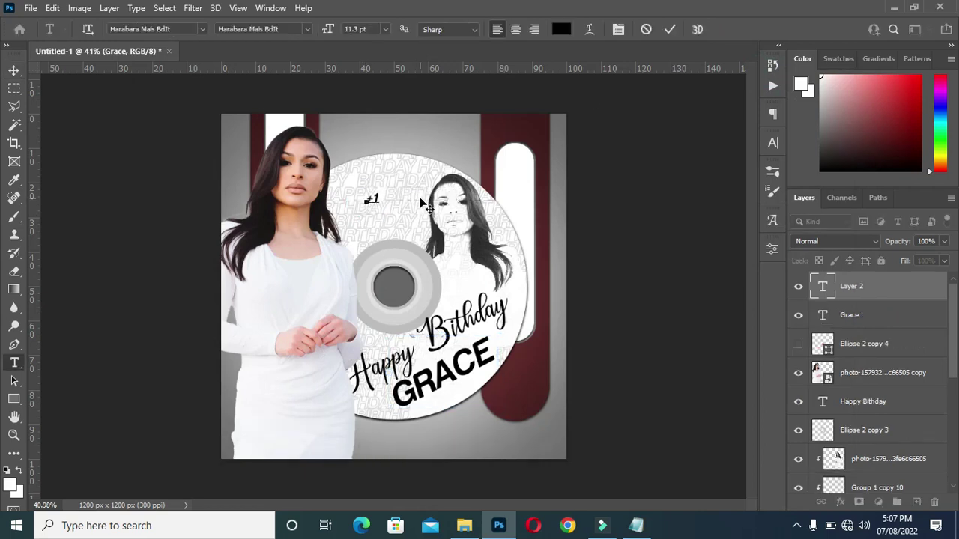
left_click(670, 30)
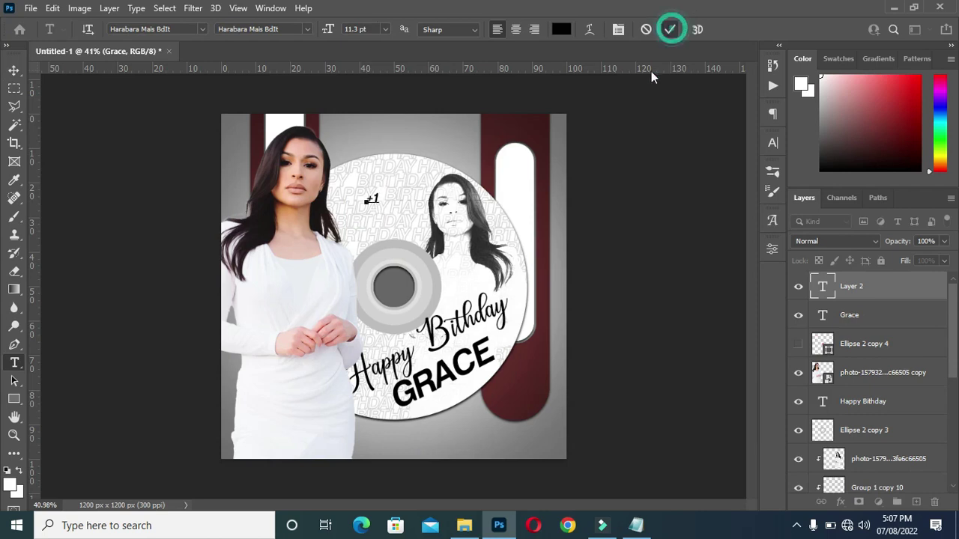
Step: Set the +1 text color to white (ffffff)
left_click(562, 30)
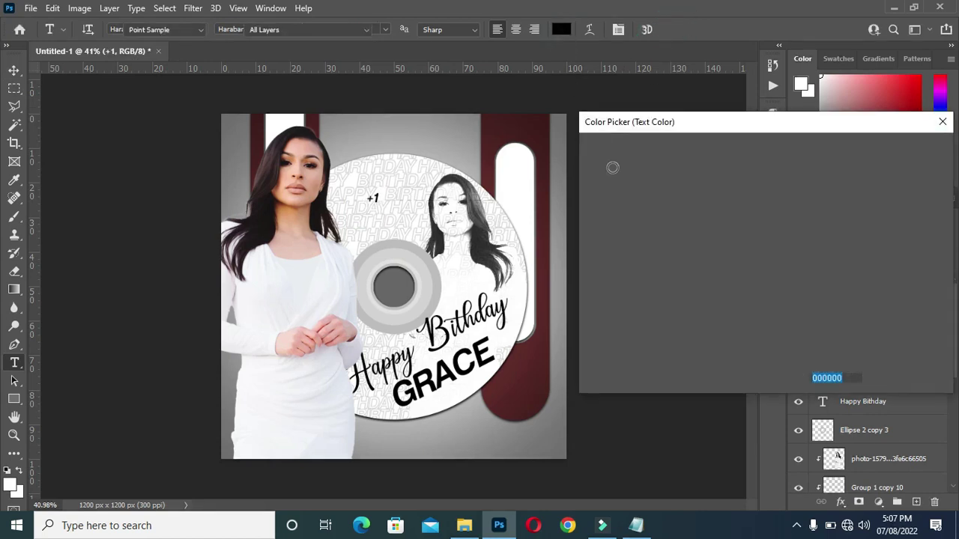
left_click(588, 156)
left_click(899, 150)
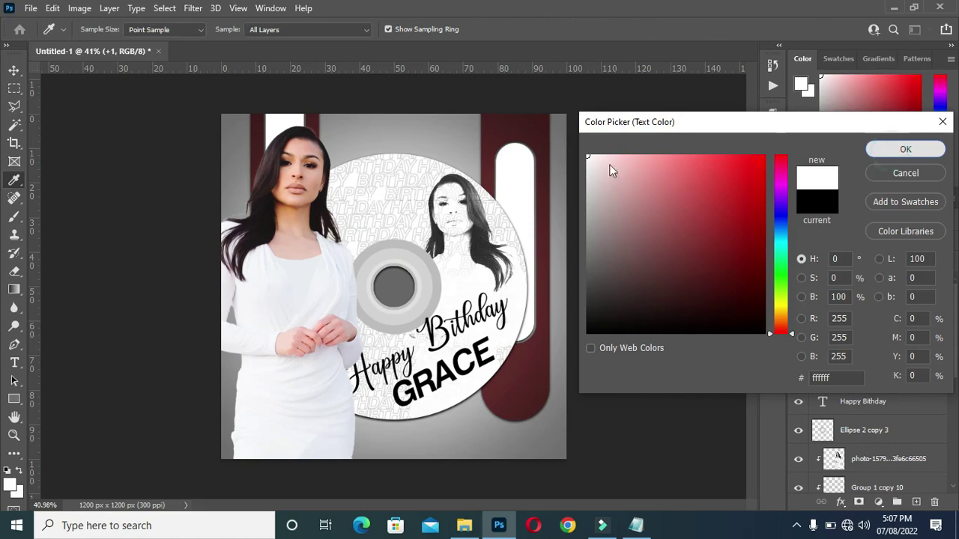
Step: Scale the +1 text to about 137.5% and place it on the dark red bar's lower end at about X 1021, Y 977 px
left_click(14, 71)
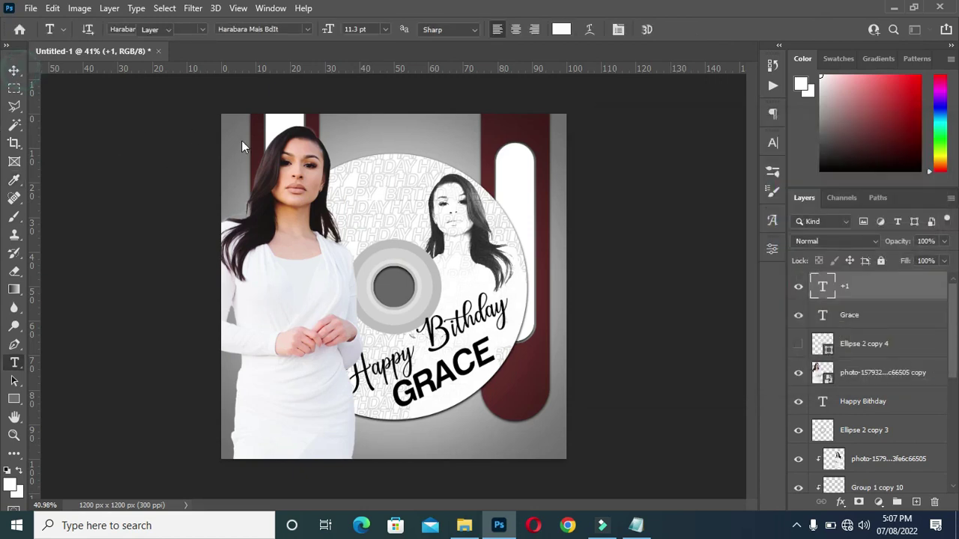
left_click(72, 73)
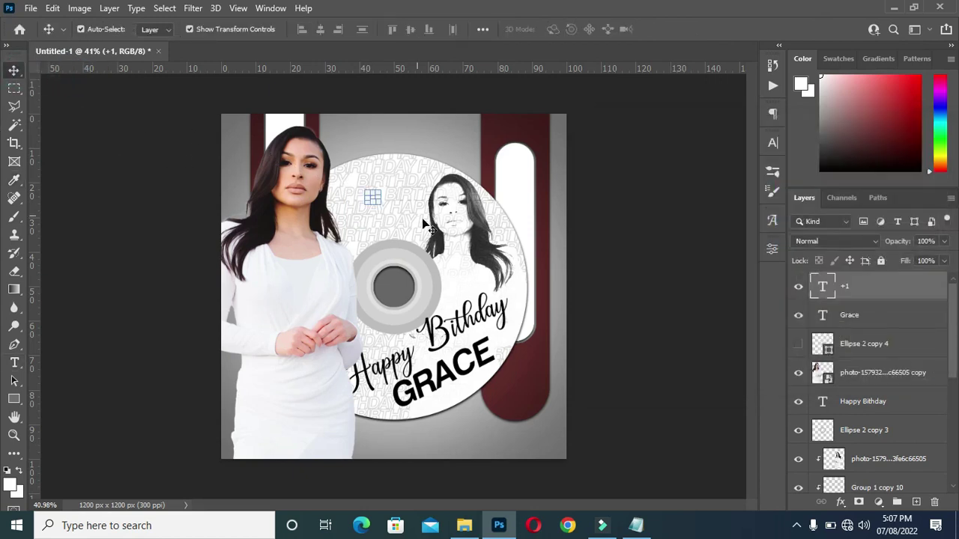
scroll(370, 197, "up", 2)
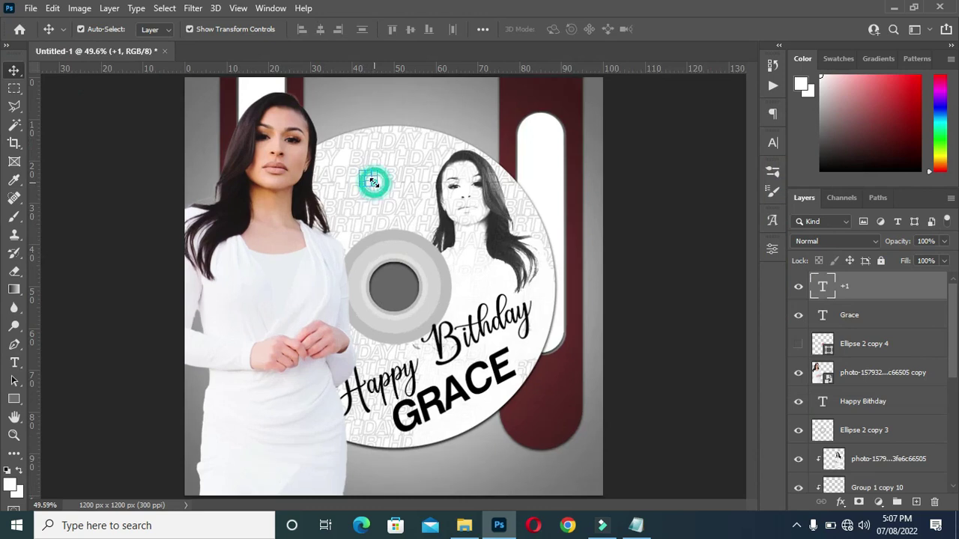
key("ctrl+t")
left_click_drag(376, 183, 381, 185)
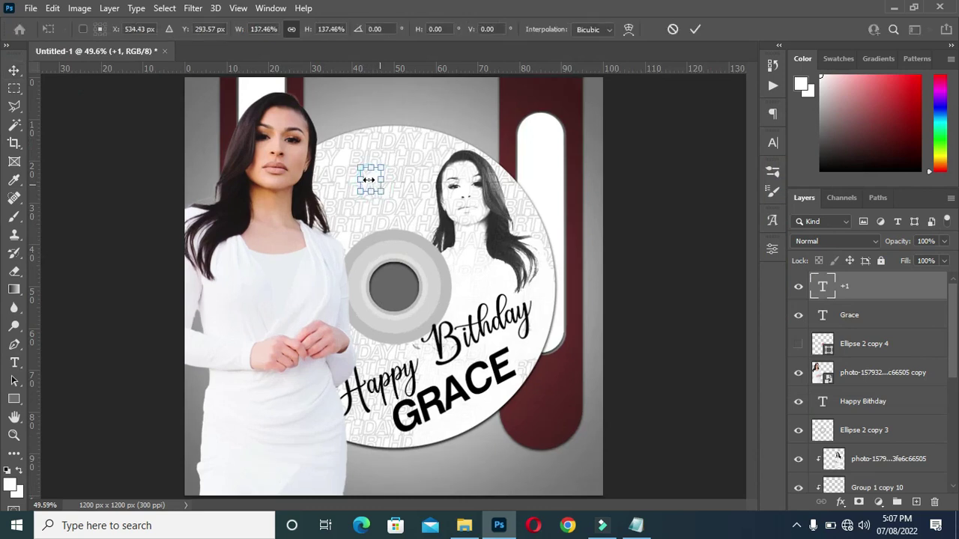
left_click_drag(421, 233, 545, 420)
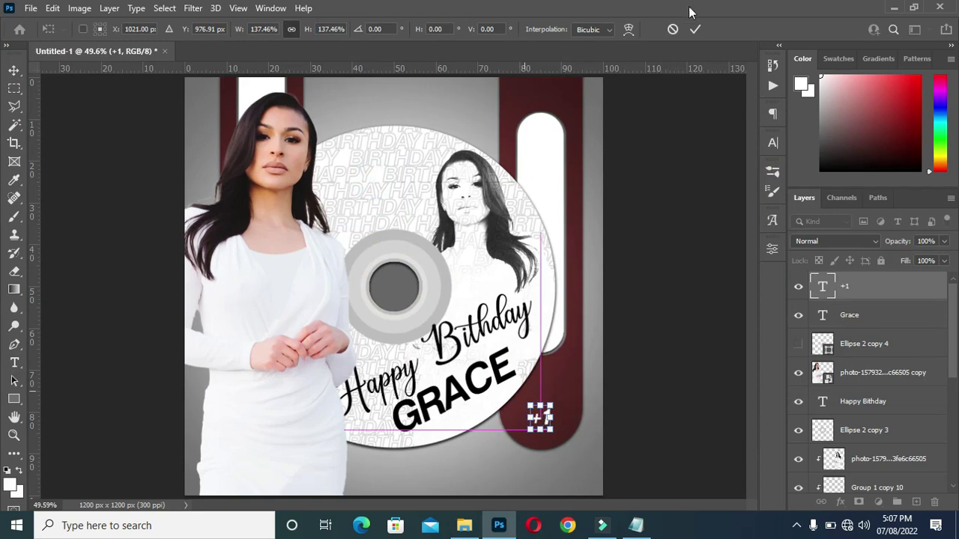
left_click(695, 29)
scroll(642, 159, "down", 2, "alt")
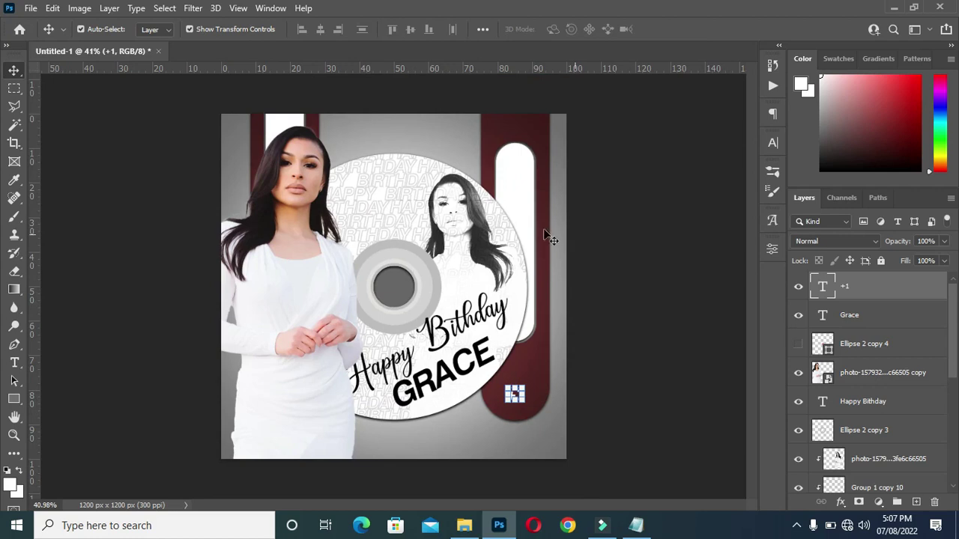
left_click(610, 265)
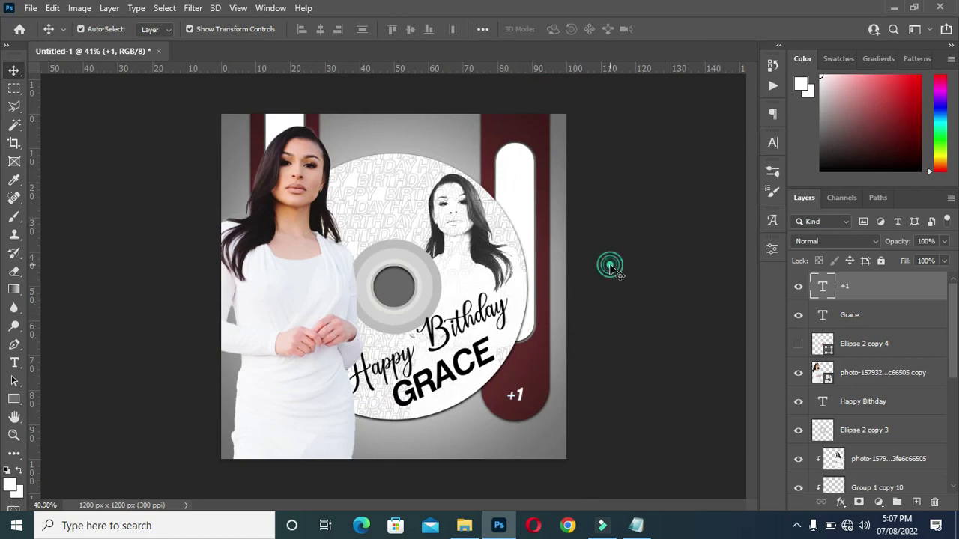
Step: Copy the three-line wish beginning "May you always find the grace of" from the Notepad notes and add it as a text layer across the disc
left_click(634, 524)
left_click_drag(282, 277, 138, 240)
key("ctrl+c")
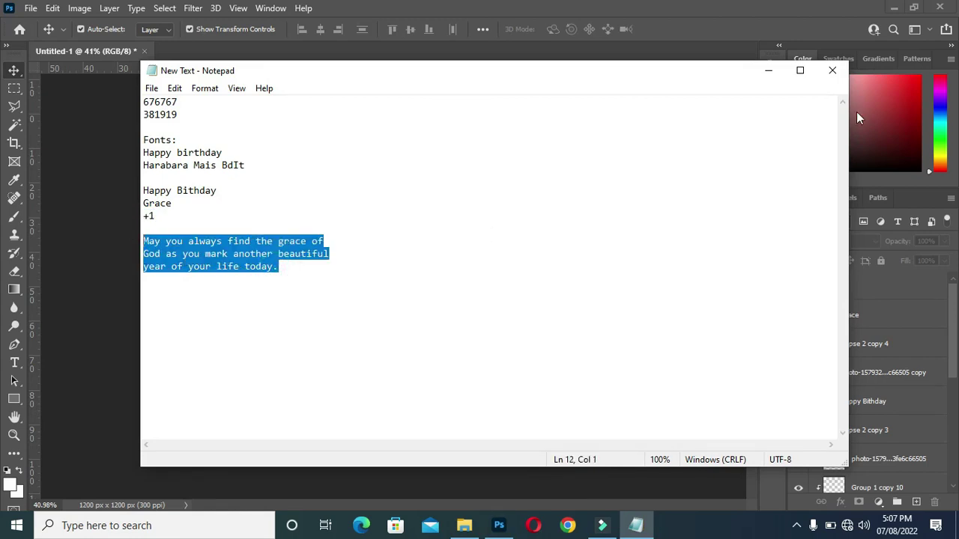
left_click(768, 71)
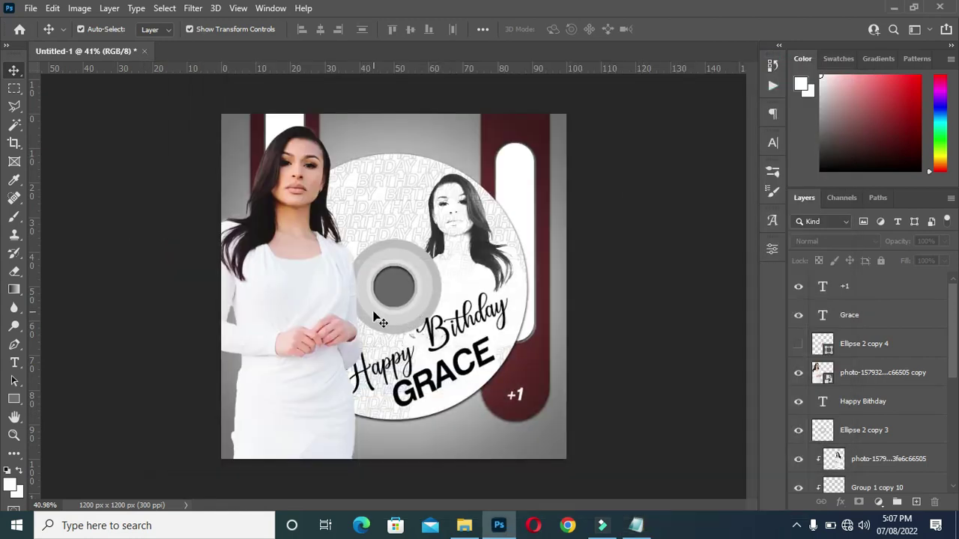
key("t")
left_click(322, 238)
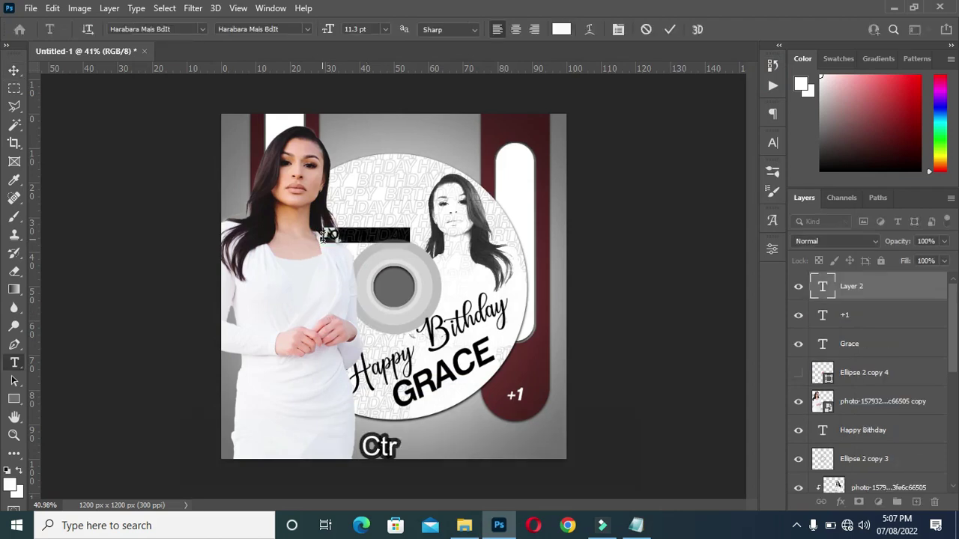
key("ctrl+v")
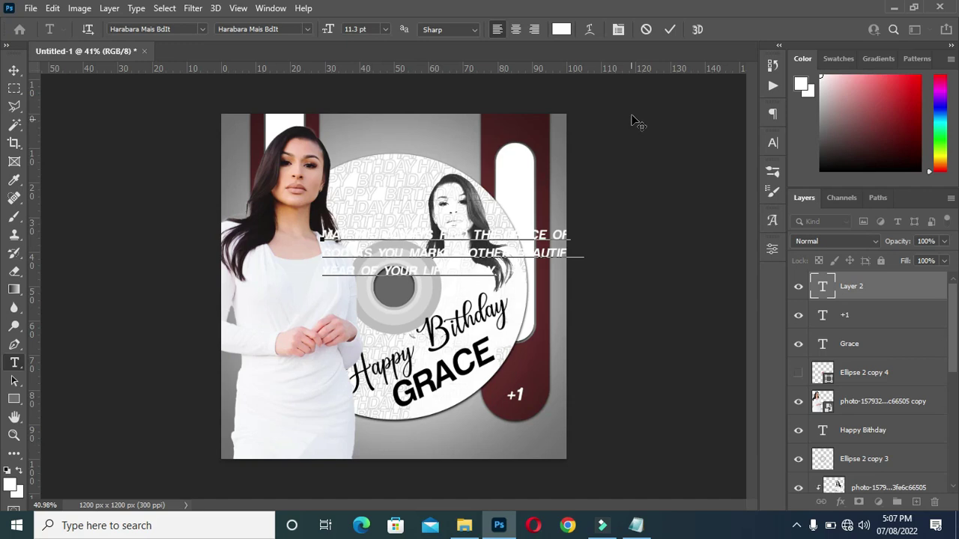
left_click(669, 30)
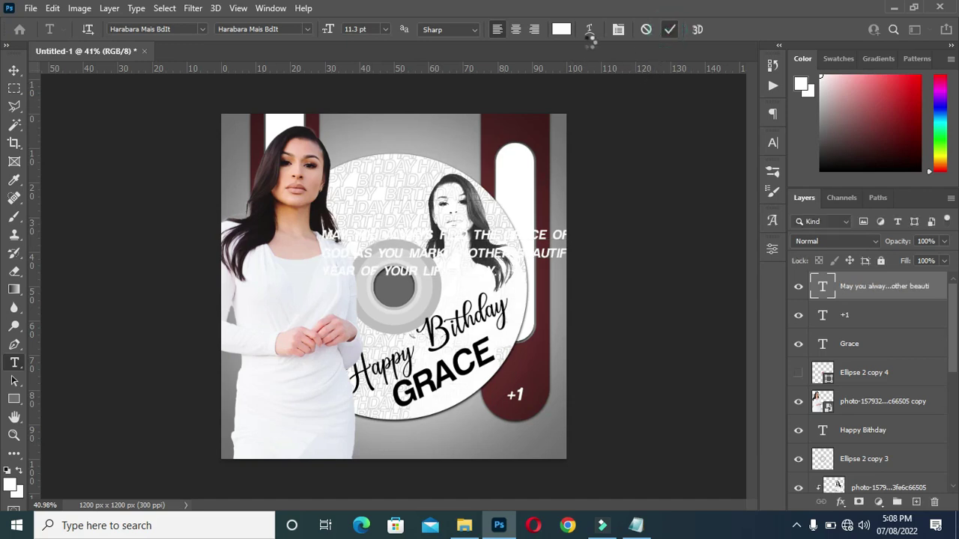
Step: Set the birthday wish text color to black (000000)
left_click(561, 29)
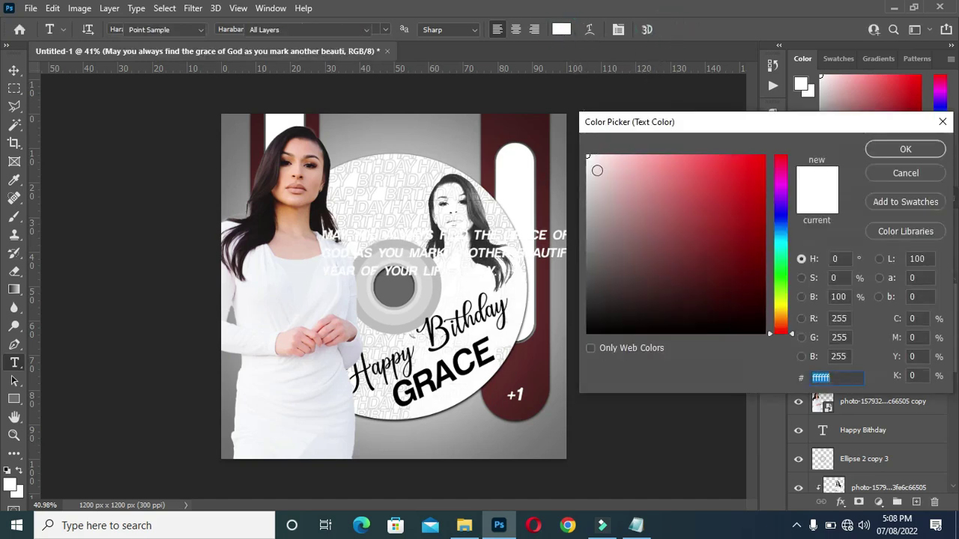
left_click_drag(612, 248, 597, 352)
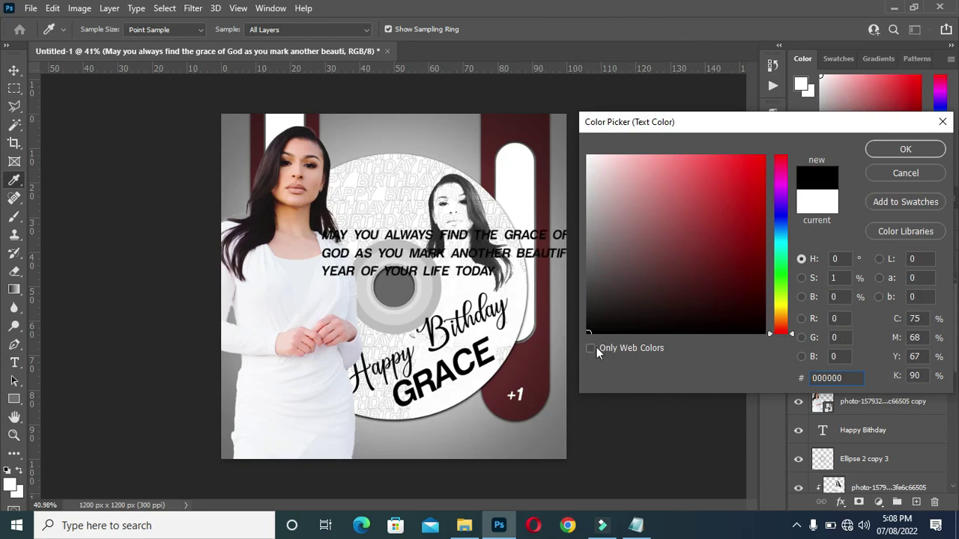
left_click(886, 150)
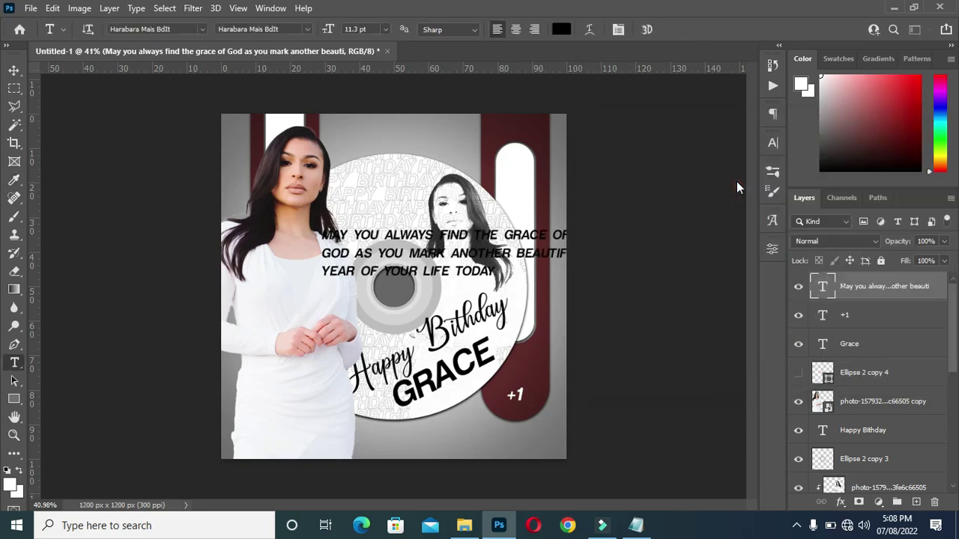
Step: Turn off All Caps for the birthday wish text and set its leading to 10 pt
left_click(773, 141)
left_click(658, 241)
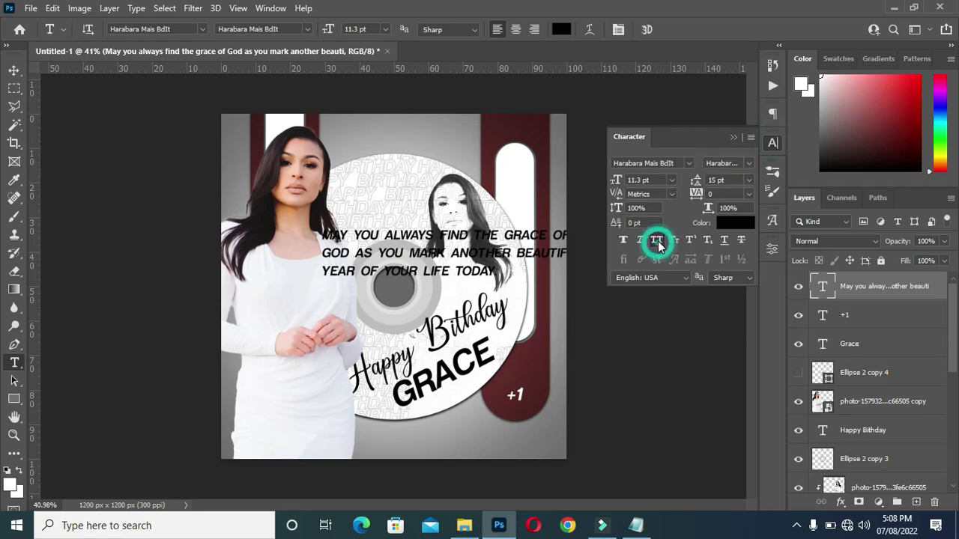
key("ctrl+z")
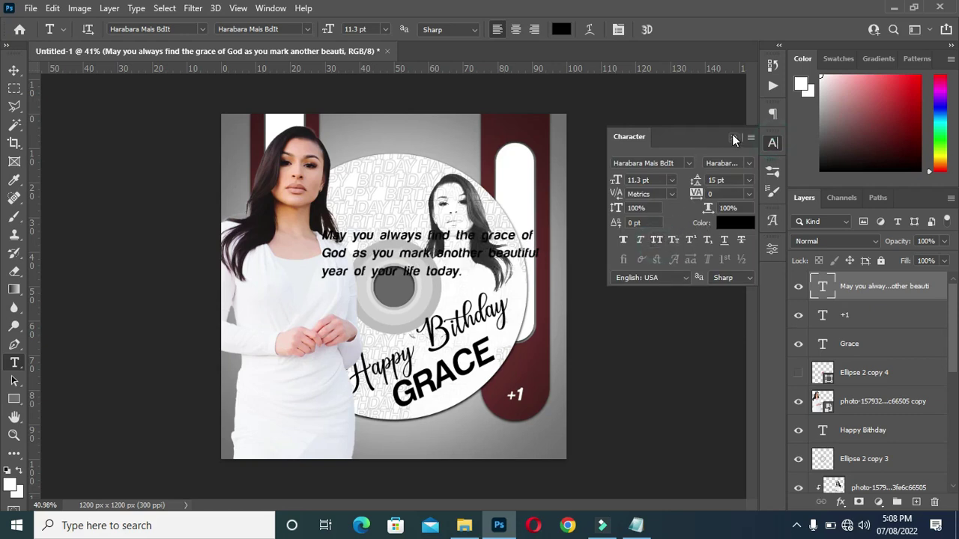
left_click(732, 136)
left_click(769, 143)
mouse_move(698, 184)
left_mouse_down()
mouse_move(685, 183)
mouse_move(696, 180)
left_mouse_up()
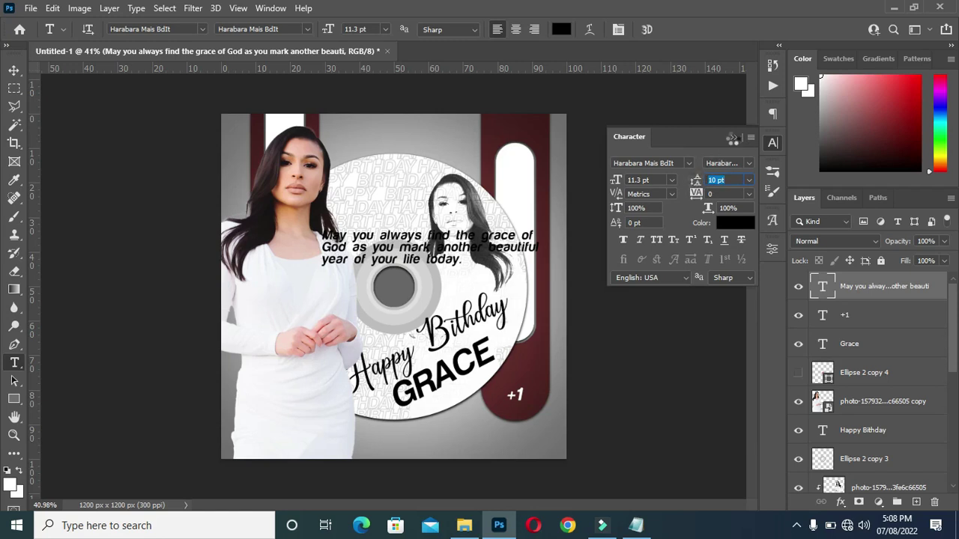
left_click(734, 137)
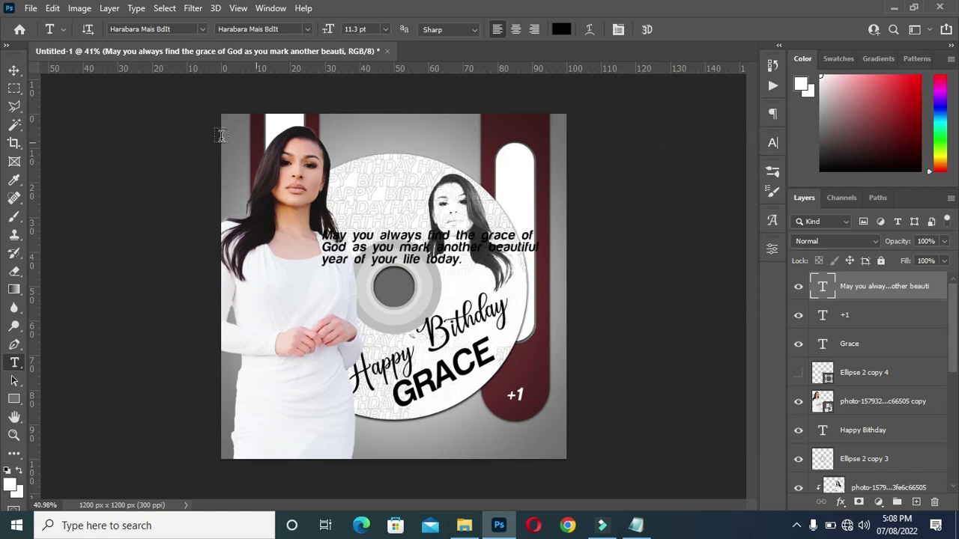
Step: Move the birthday wish text below the disc and scale it to about 68%, at about X 734, Y 1134 px
left_click(15, 69)
left_click_drag(418, 258, 453, 443)
left_click_drag(575, 445, 504, 442)
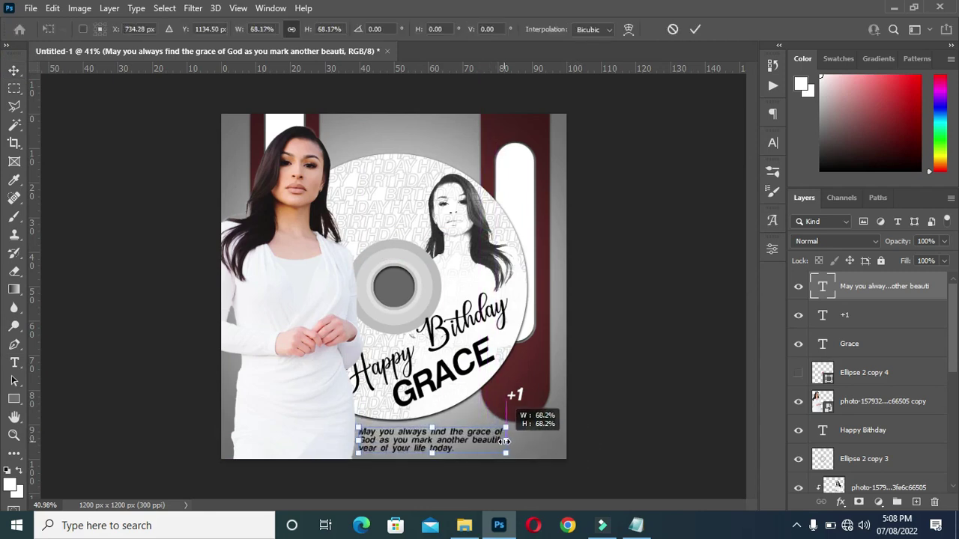
left_click_drag(506, 442, 507, 442)
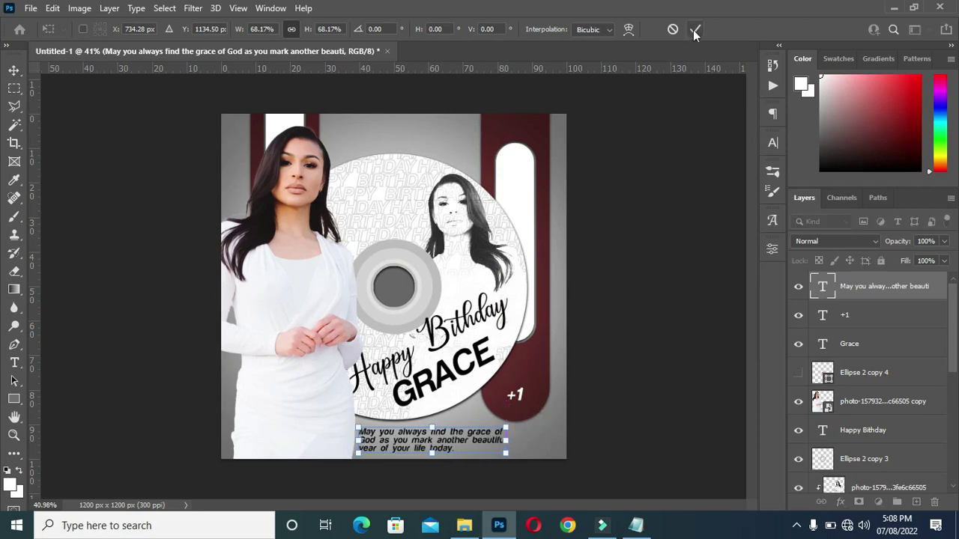
key("Return")
Step: Nudge the birthday wish text slightly upward toward the disc and deselect it
key("Up")
key("Up")
key("Up")
key("Up")
key("Up")
key("Up")
key("Up")
key("Up")
key("Up")
key("Up")
left_click(666, 155)
key("ctrl+plus")
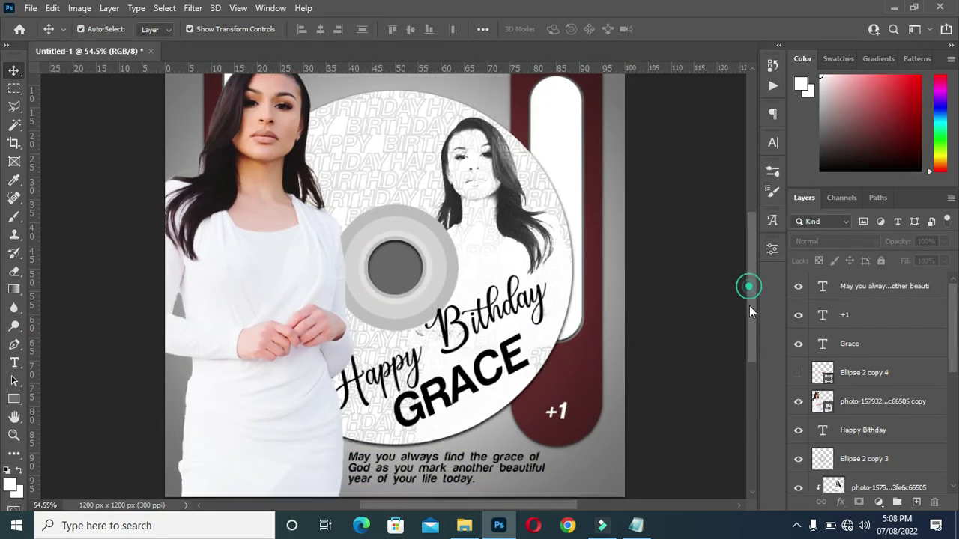
scroll(749, 305, "down", 2)
scroll(365, 293, "down", 1)
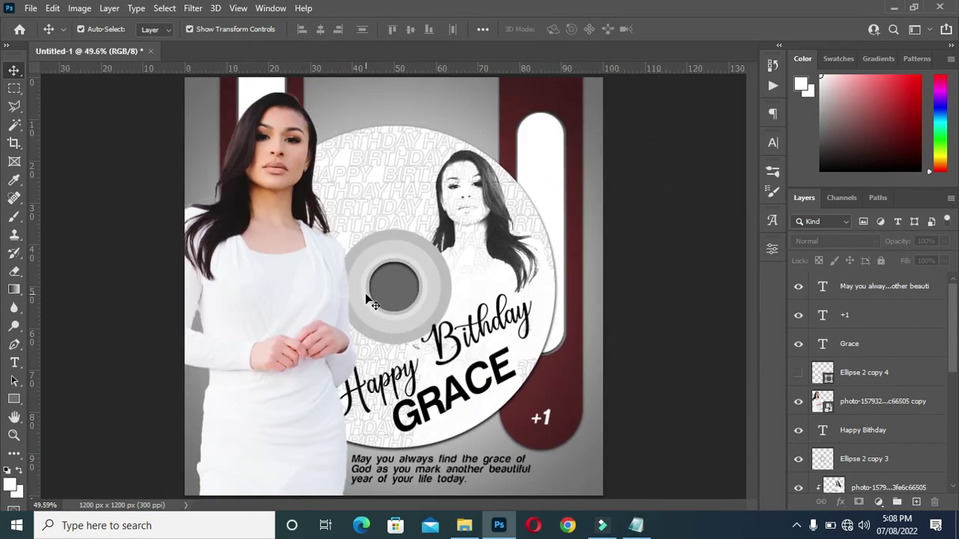
key("alt+Tab")
left_click_drag(330, 239, 93, 310)
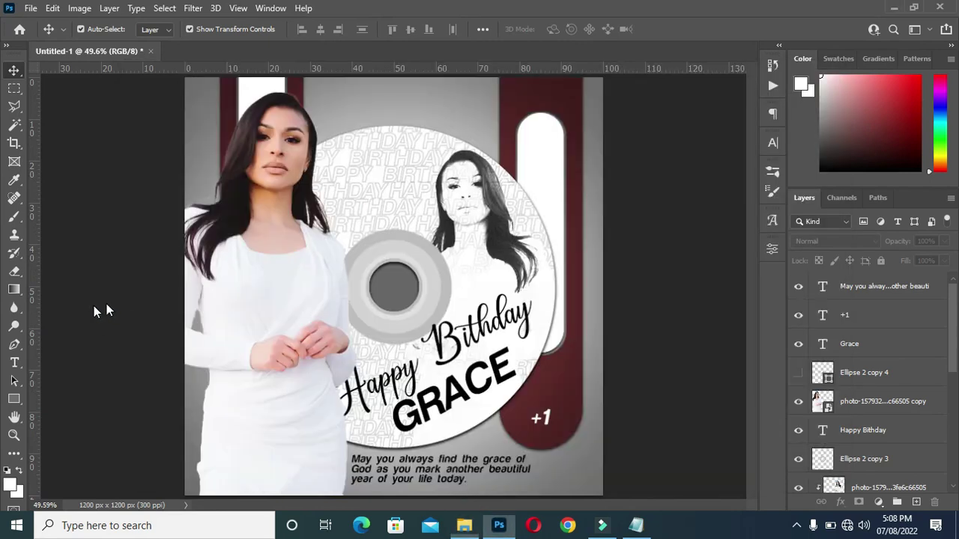
Step: Place the Element Retangle dot graphic at the top of the right dark red bar, scaled to about 8%
left_click_drag(397, 294, 477, 224)
left_click_drag(470, 330, 539, 95)
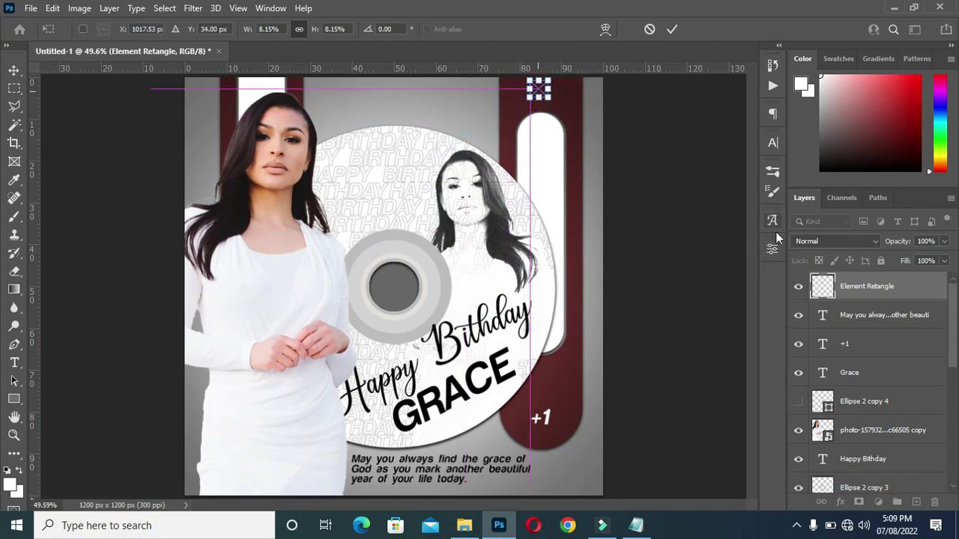
left_click(672, 29)
Step: Enlarge the dot grid slightly and position it just above the white rounded bar inside the right dark red bar
scroll(702, 172, "up", 1)
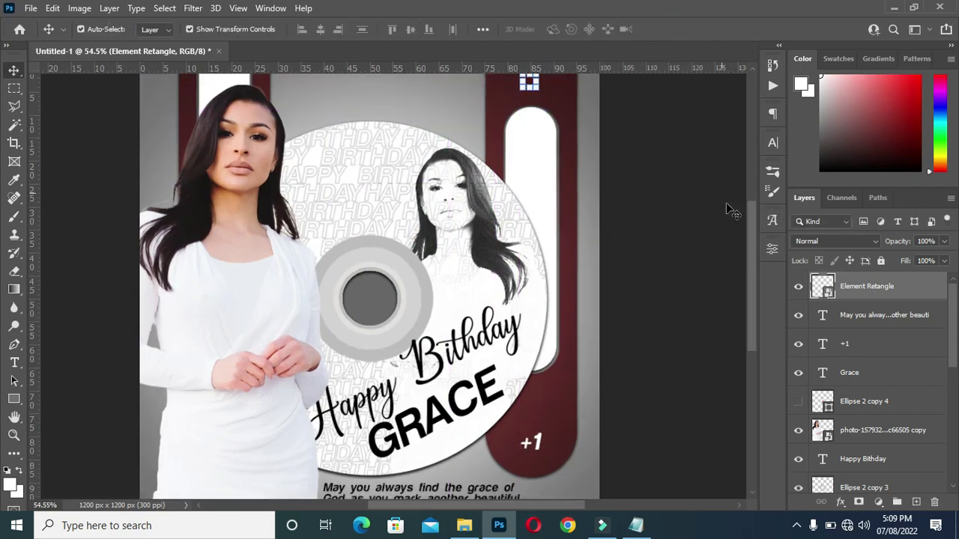
left_click_drag(750, 250, 741, 209)
key("ctrl+t")
left_click_drag(533, 213, 531, 233)
left_click(672, 29)
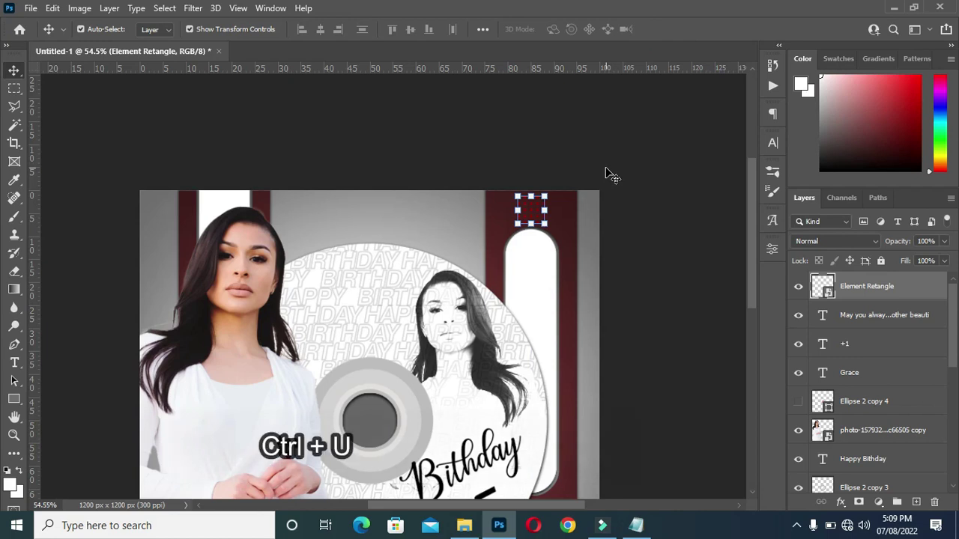
Step: Turn the dot grid white with a Hue/Saturation adjustment, setting Lightness to +100
key("ctrl")
key("ctrl+u")
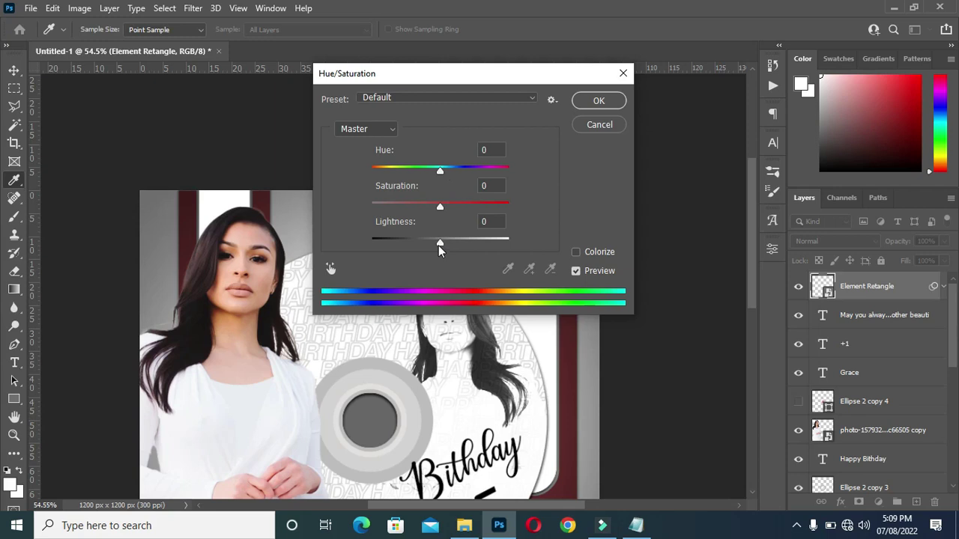
left_click_drag(442, 247, 567, 250)
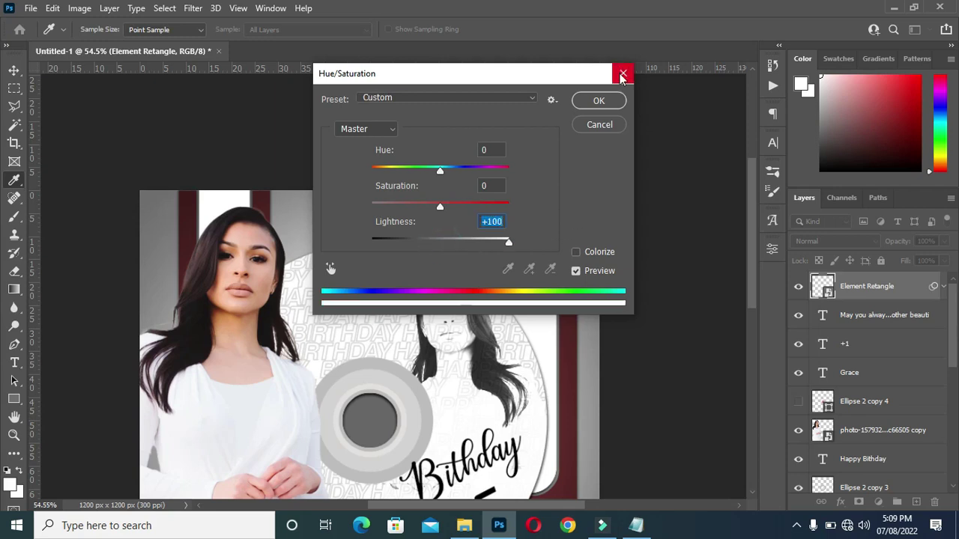
left_click(613, 109)
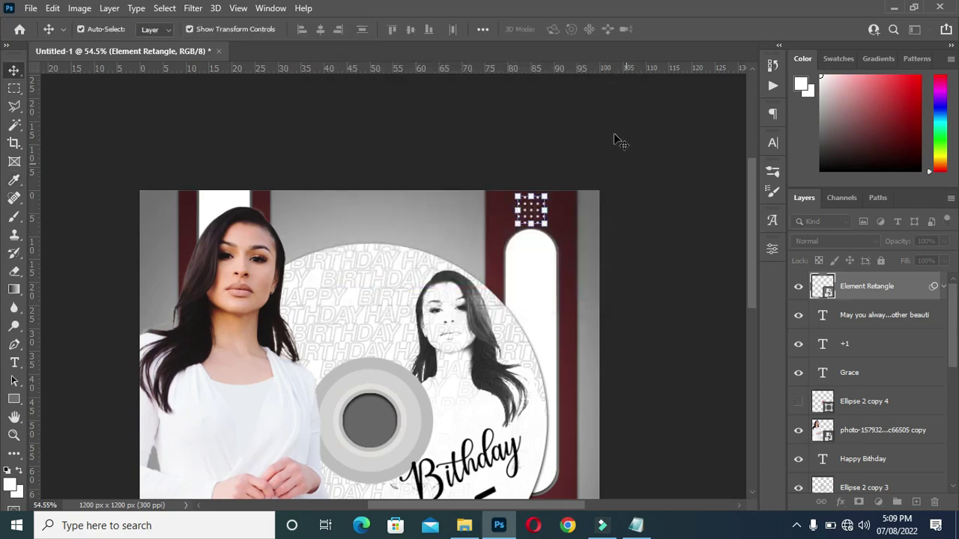
key("ctrl+0")
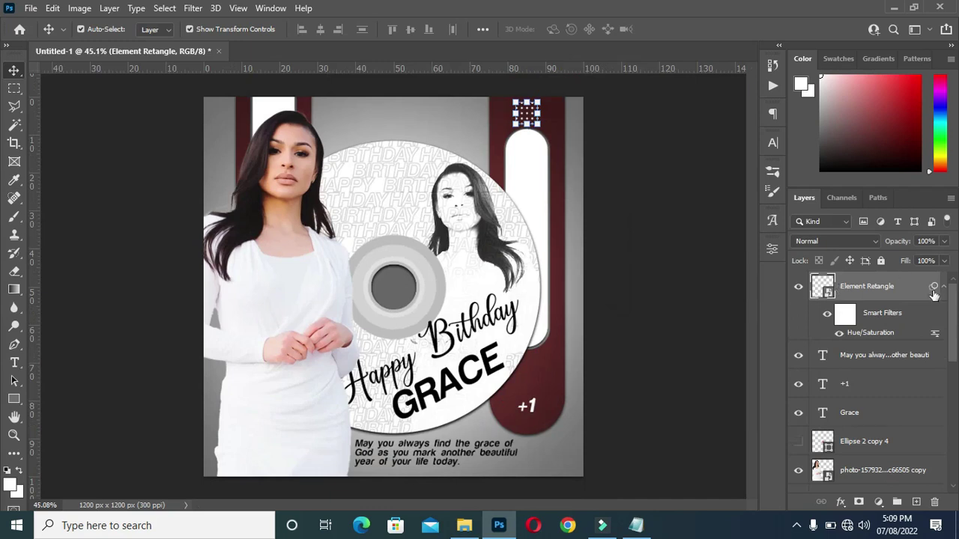
Step: Lower the white dot grid's layer opacity to 46% and deselect it
left_click(944, 287)
left_click_drag(900, 247, 878, 248)
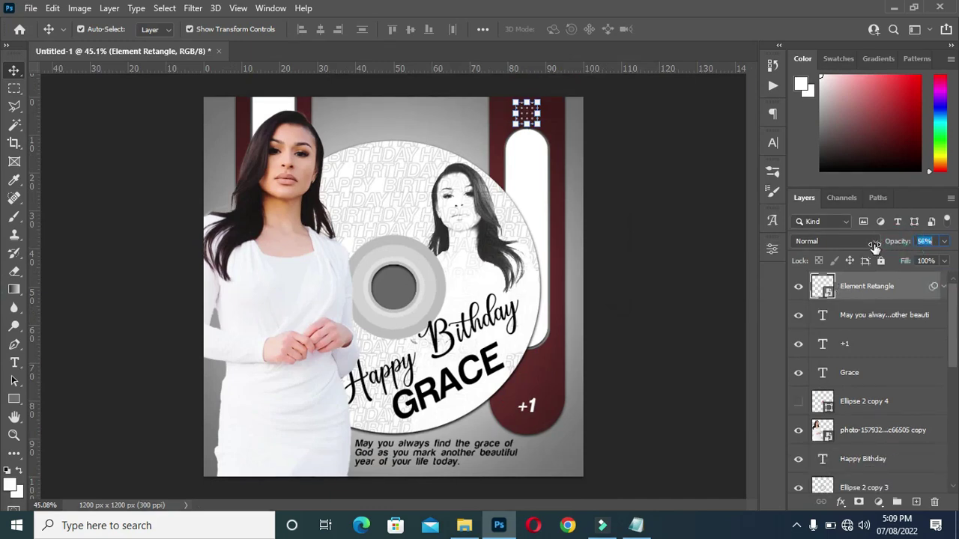
left_click(627, 145)
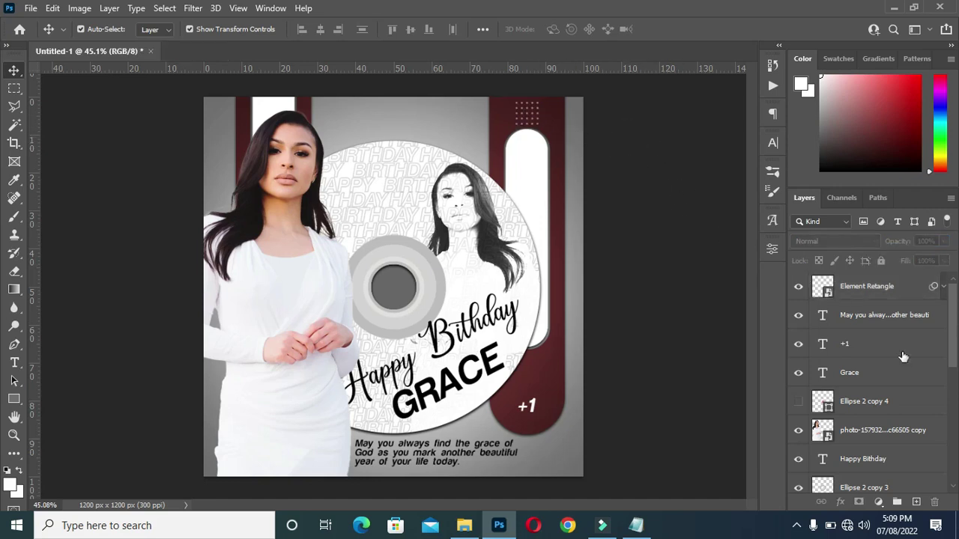
Step: Duplicate the dot grid and move the copy onto the woman's lower dress, scaled to about 26%, near X 242, Y 1079 px
left_click(887, 293)
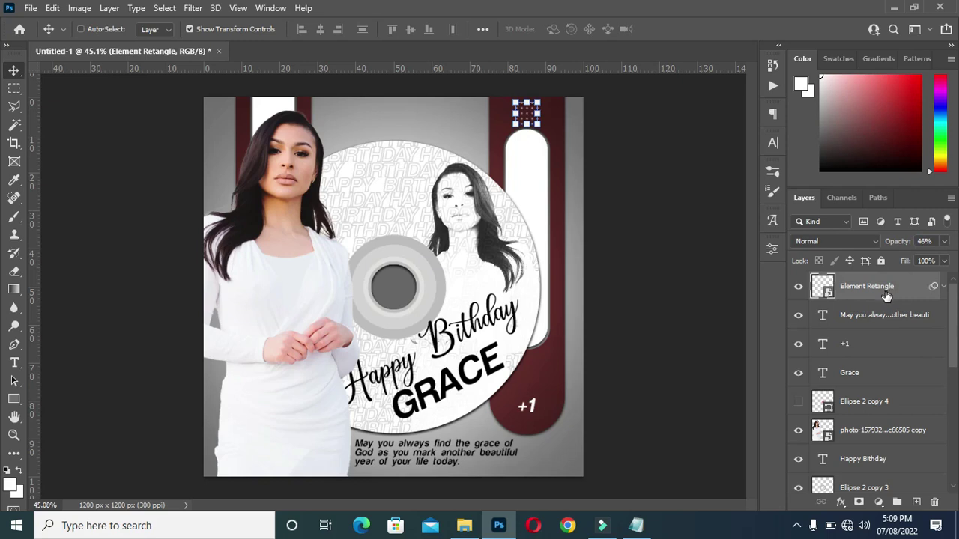
key("ctrl+j")
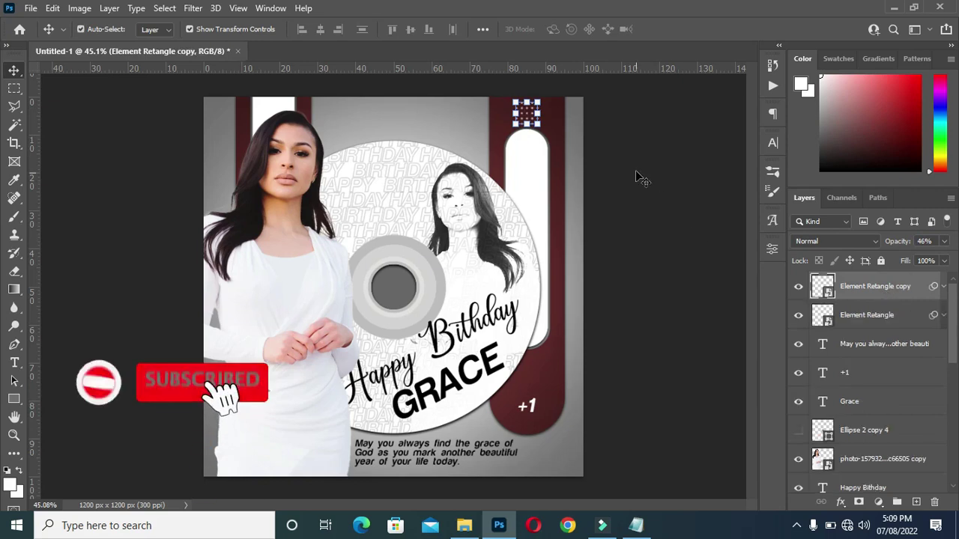
key("ctrl+t")
left_click_drag(530, 113, 281, 438)
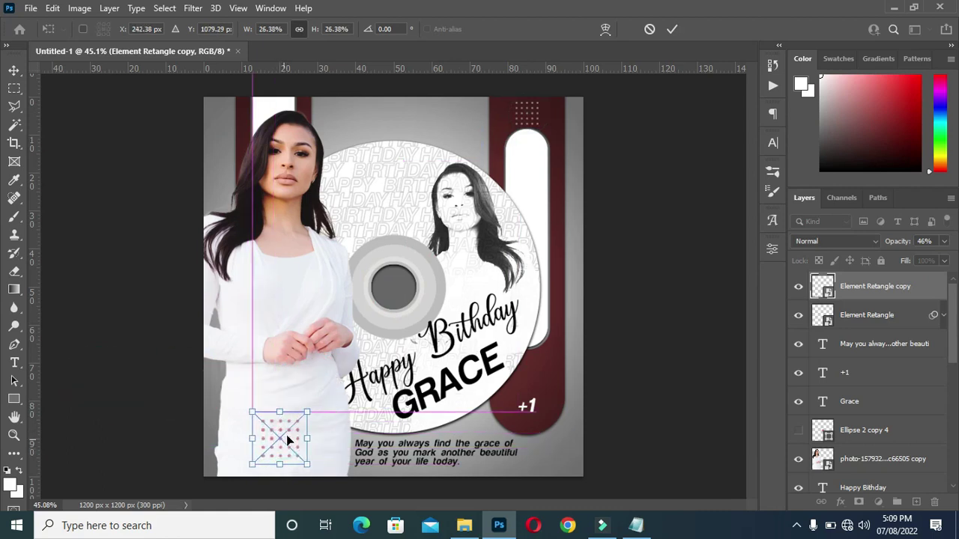
left_click(672, 28)
Step: Set the opacity of the dot grid copy to 100%
left_click(899, 240)
type("100")
key("Return")
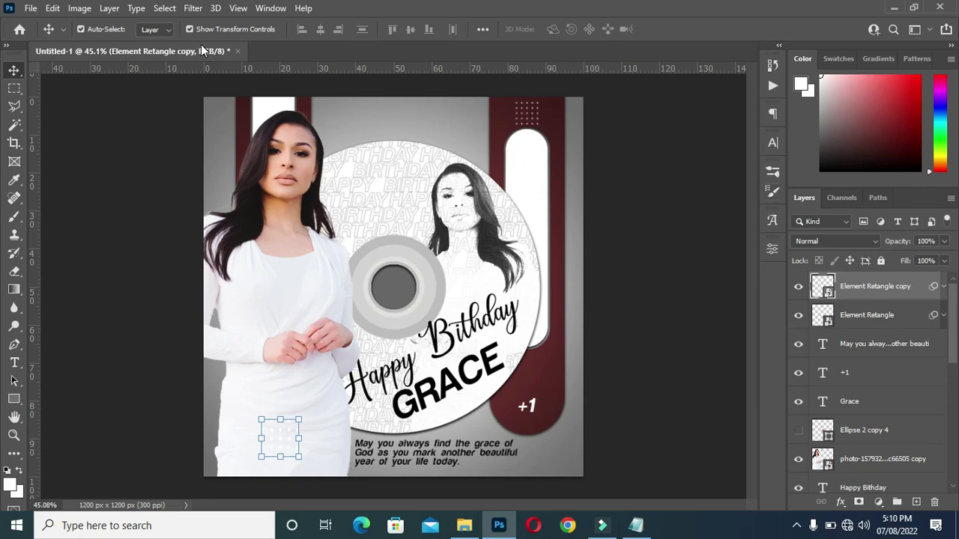
Step: Turn the dot grid copy black with a Hue/Saturation adjustment, setting Lightness to -100, and deselect it
key("ctrl+u")
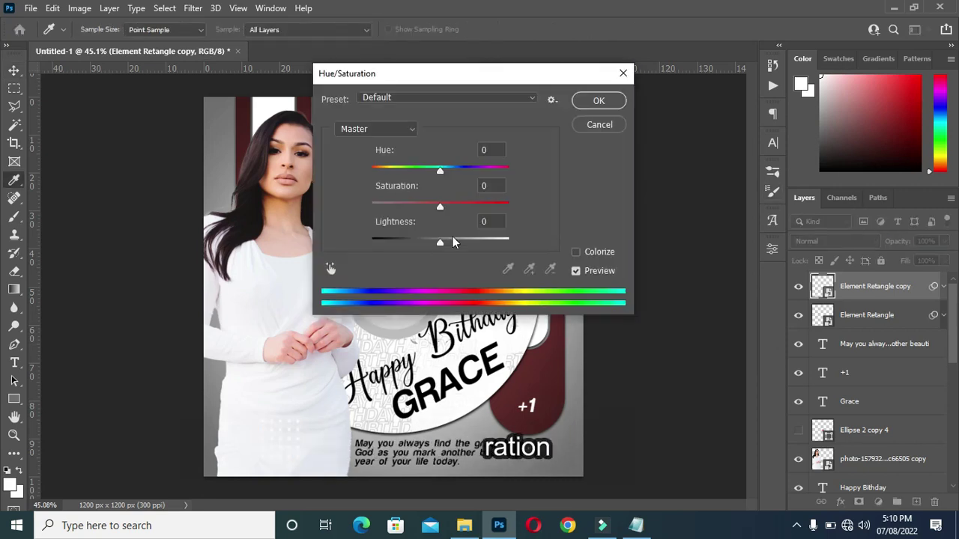
left_click_drag(439, 242, 337, 248)
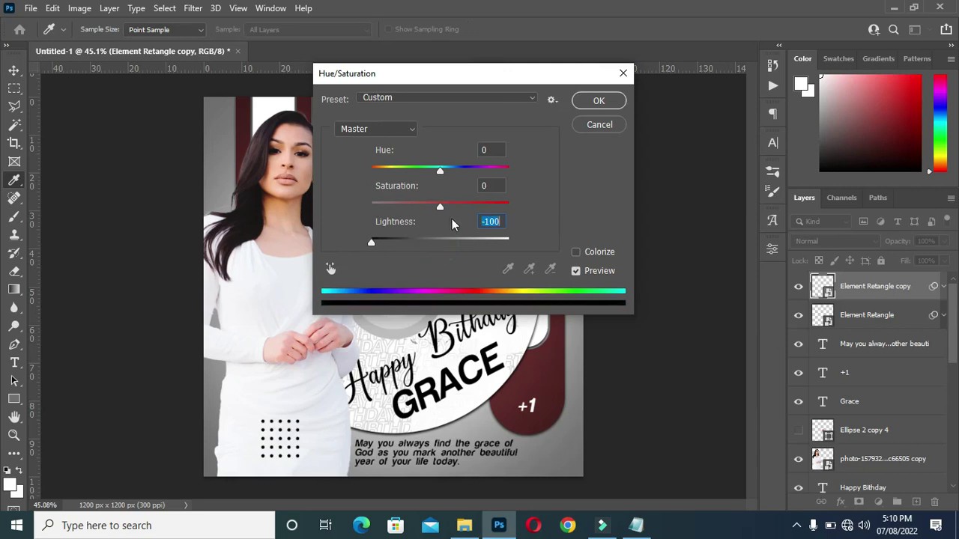
left_click(599, 100)
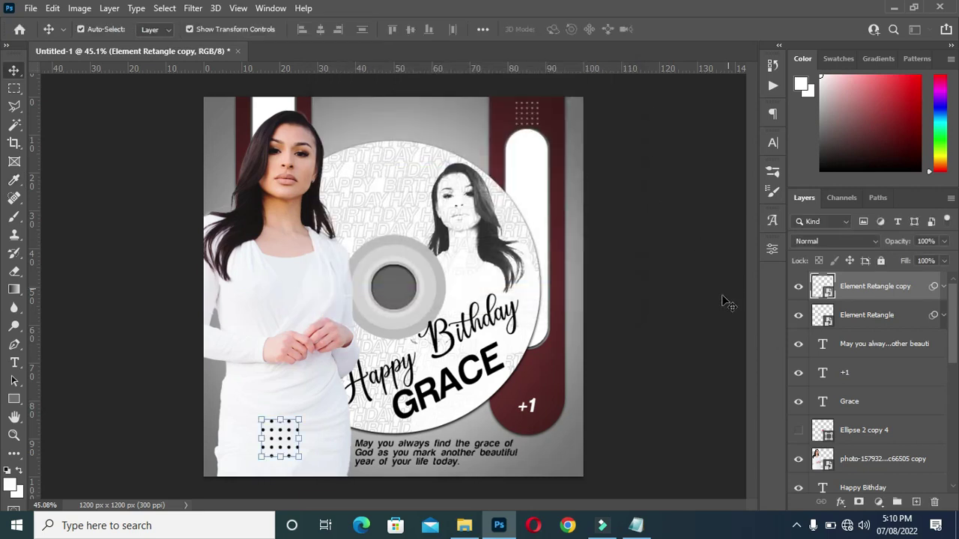
left_click(636, 321)
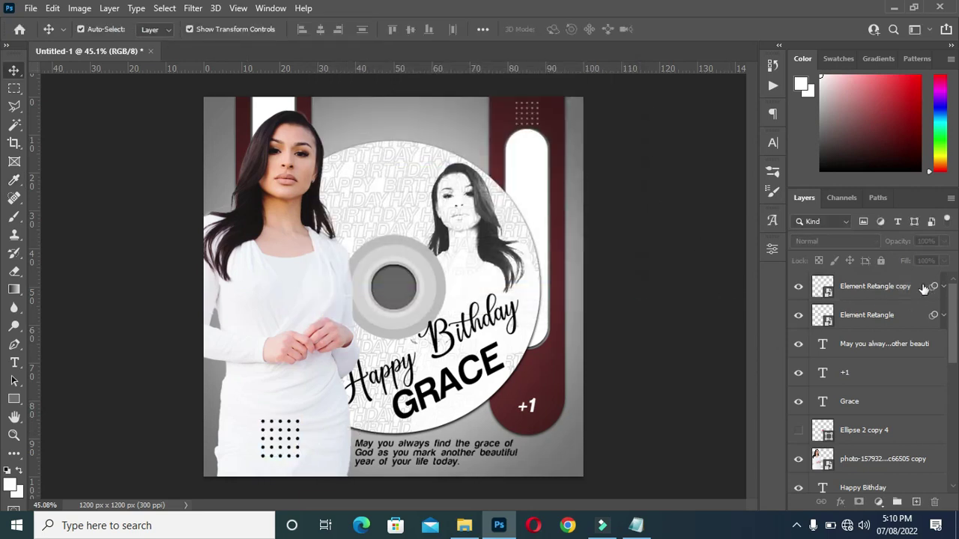
Step: Lower the black dot grid's opacity to 65% and enlarge it to about 34%
left_click(891, 286)
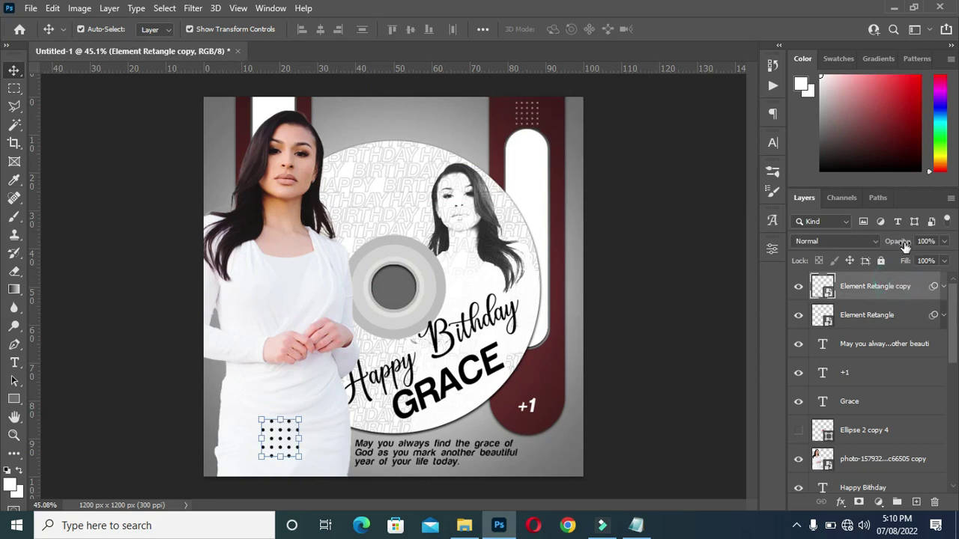
left_click_drag(904, 247, 878, 248)
left_click_drag(279, 419, 279, 403)
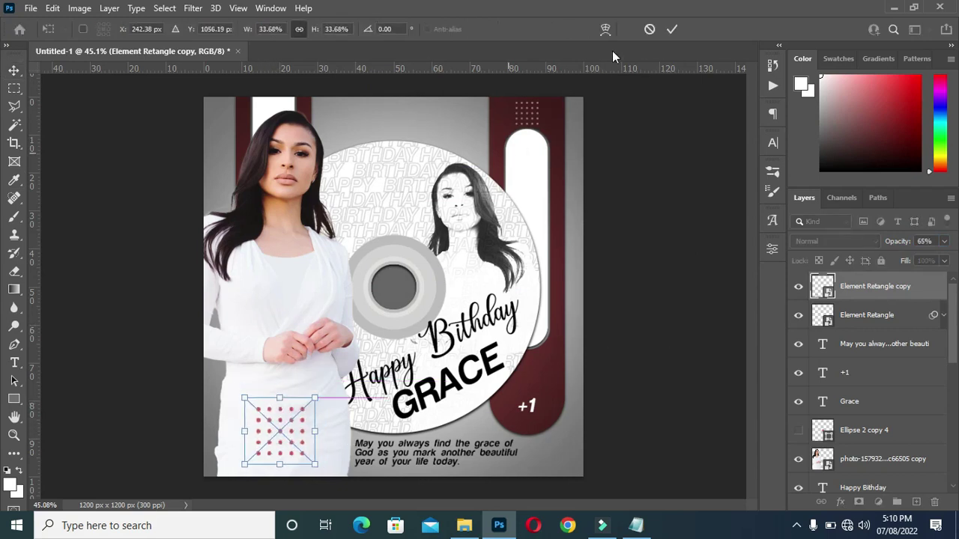
left_click(672, 29)
left_click(628, 290)
Step: Move the black dot grid slightly down the dress to about Y 1080 px and deselect it
scroll(267, 391, "down", 1)
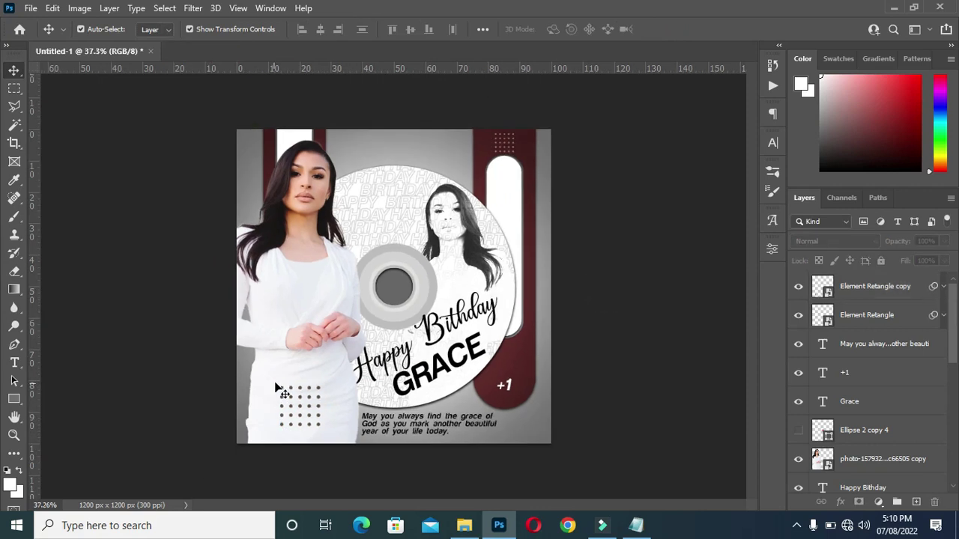
scroll(339, 405, "down", 2)
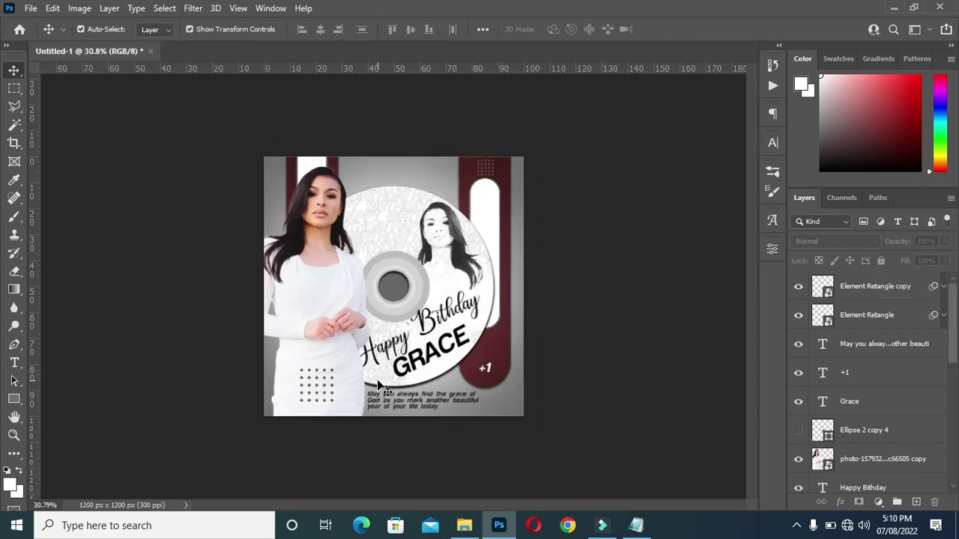
left_click(316, 383)
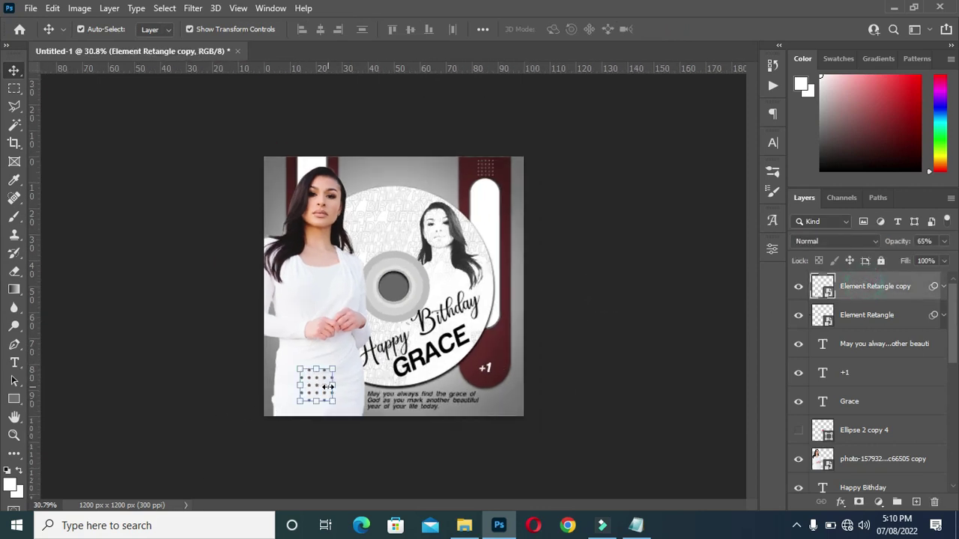
key("ctrl+t")
left_click_drag(314, 383, 314, 387)
left_click(672, 29)
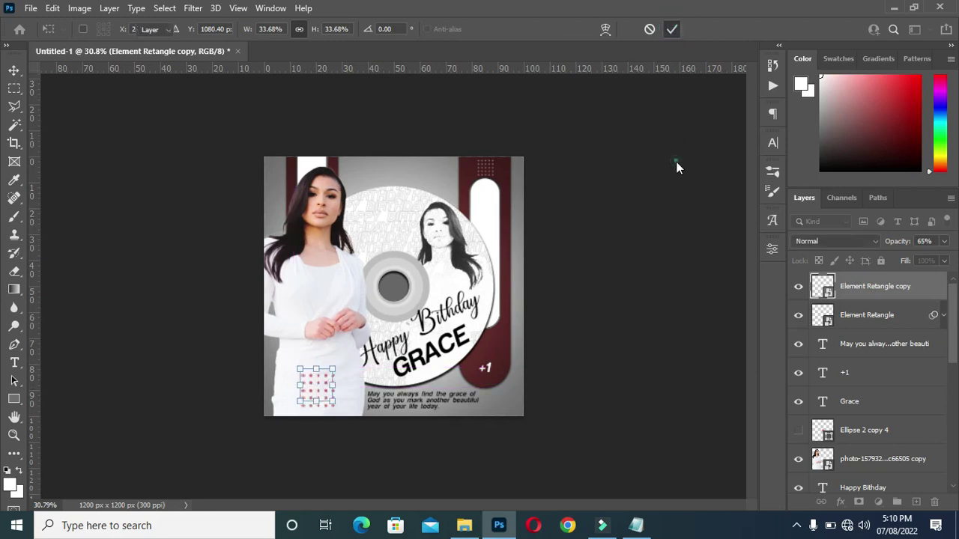
left_click(677, 166)
scroll(327, 278, "up", 2)
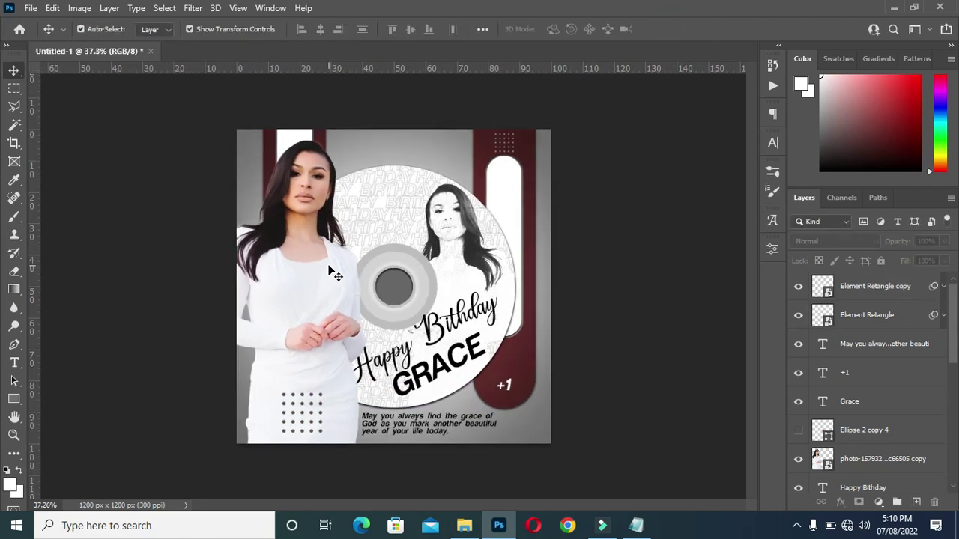
scroll(335, 276, "up", 1)
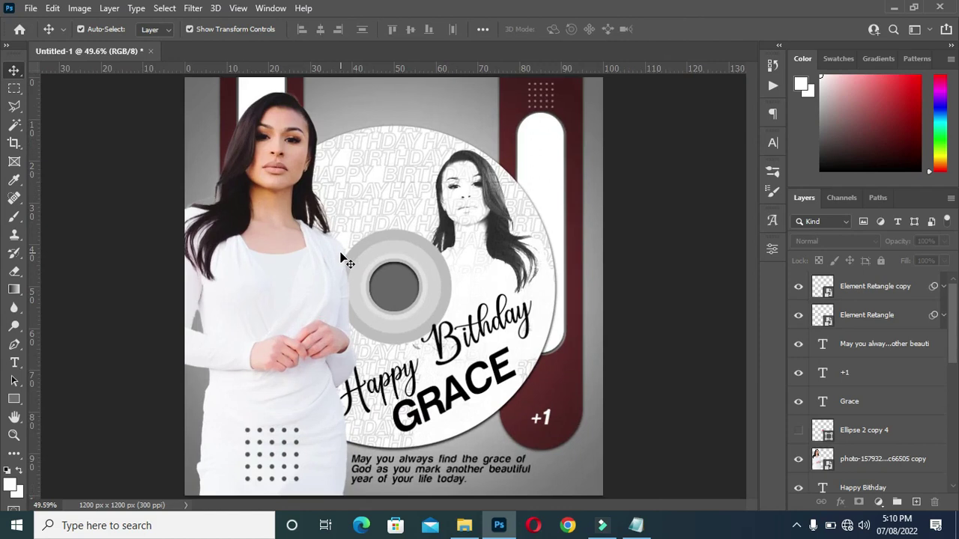
scroll(341, 254, "down", 1)
scroll(348, 242, "up", 1)
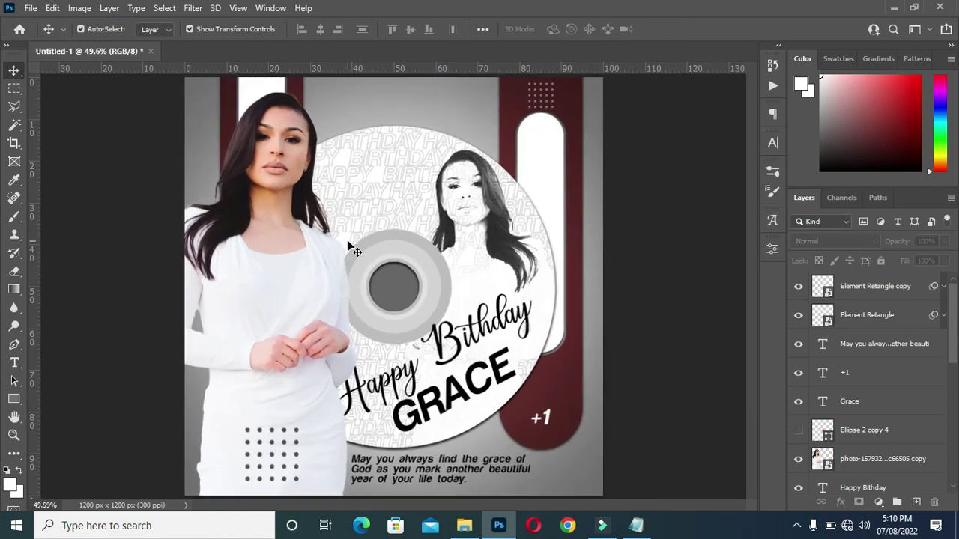